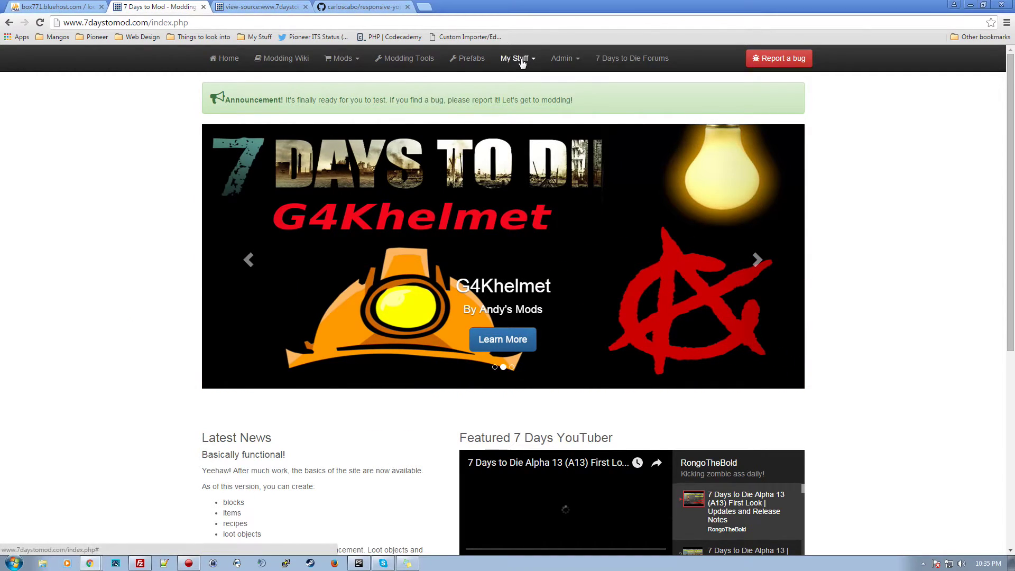
- Go to Your Profile under My Stuff and review the avatar, YouTube, bio and password fields
{"action": "left_click", "coordinate": [518, 59]}
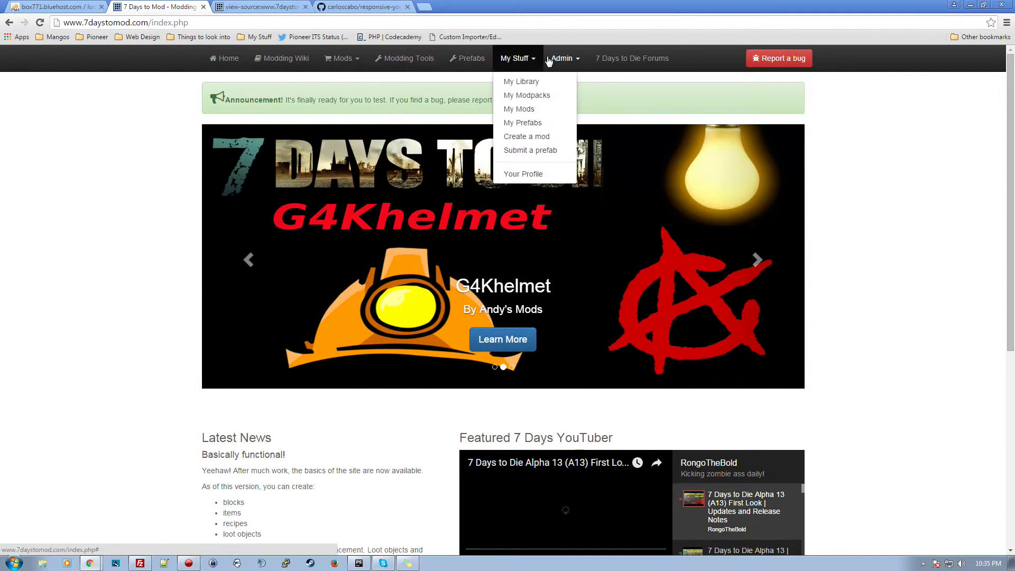
{"action": "left_click", "coordinate": [524, 175]}
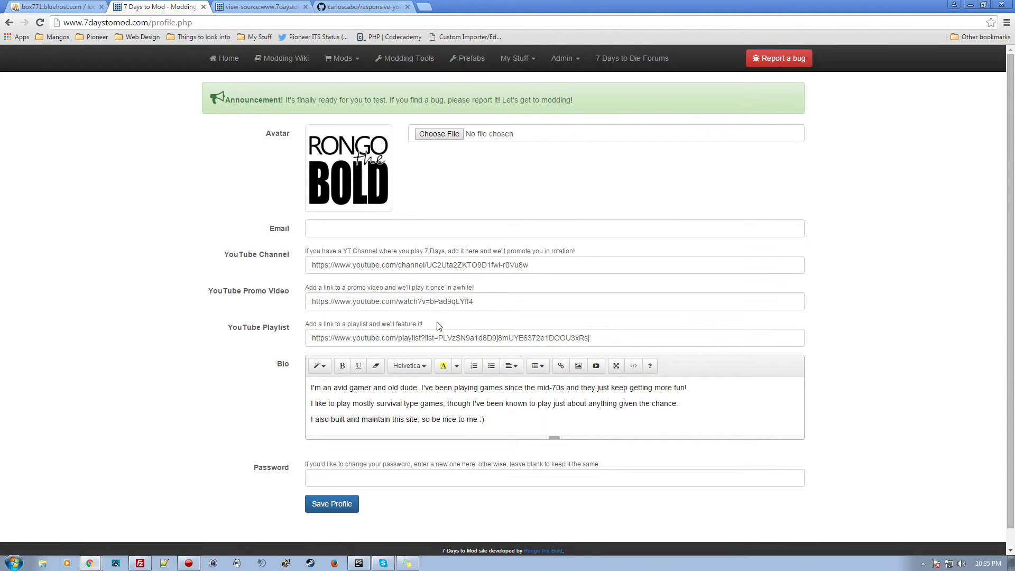
{"action": "scroll", "coordinate": [339, 268], "scroll_direction": "down", "scroll_amount": 1}
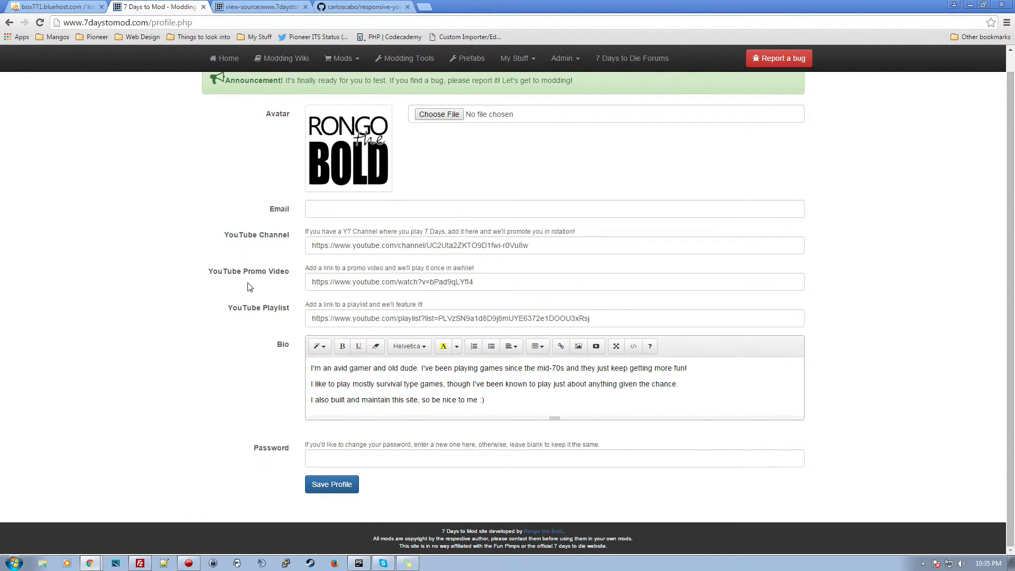
{"action": "scroll", "coordinate": [328, 242], "scroll_direction": "up", "scroll_amount": 1}
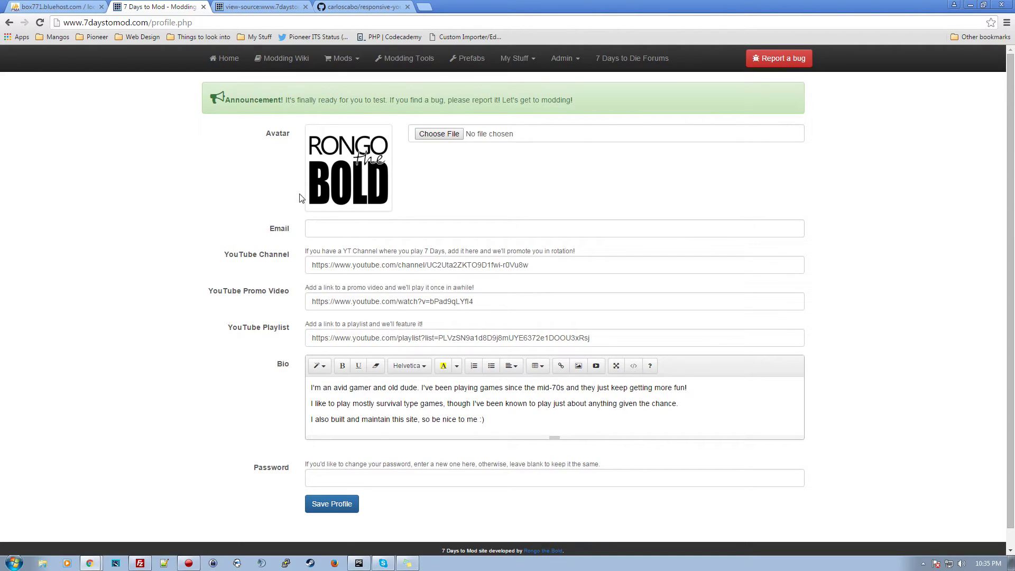
- Save the profile, then browse the home page's news and mod rankings and return to the top
{"action": "left_click", "coordinate": [349, 508]}
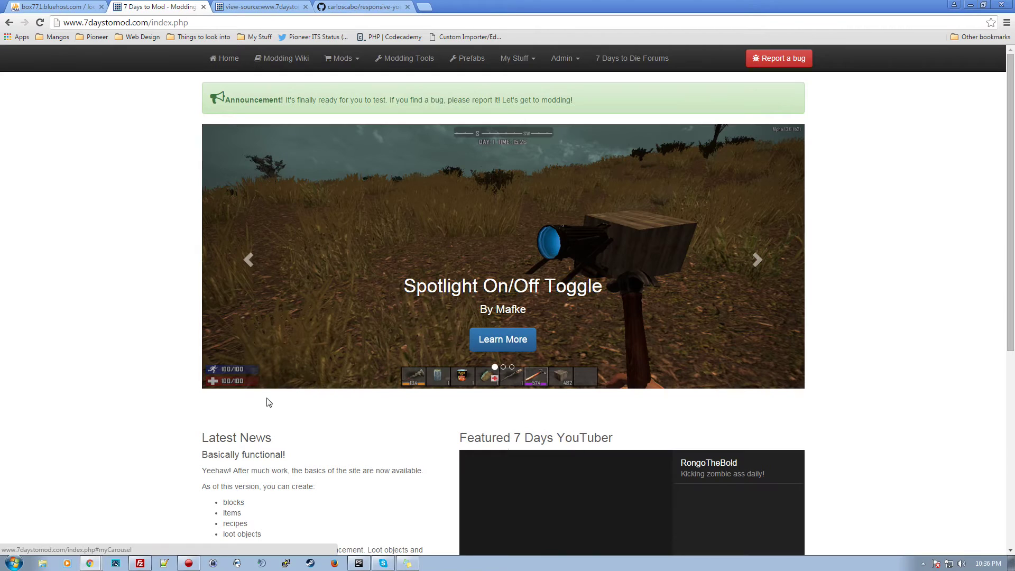
{"action": "scroll", "coordinate": [201, 442], "scroll_direction": "down", "scroll_amount": 1}
{"action": "scroll", "coordinate": [202, 442], "scroll_direction": "down", "scroll_amount": 2}
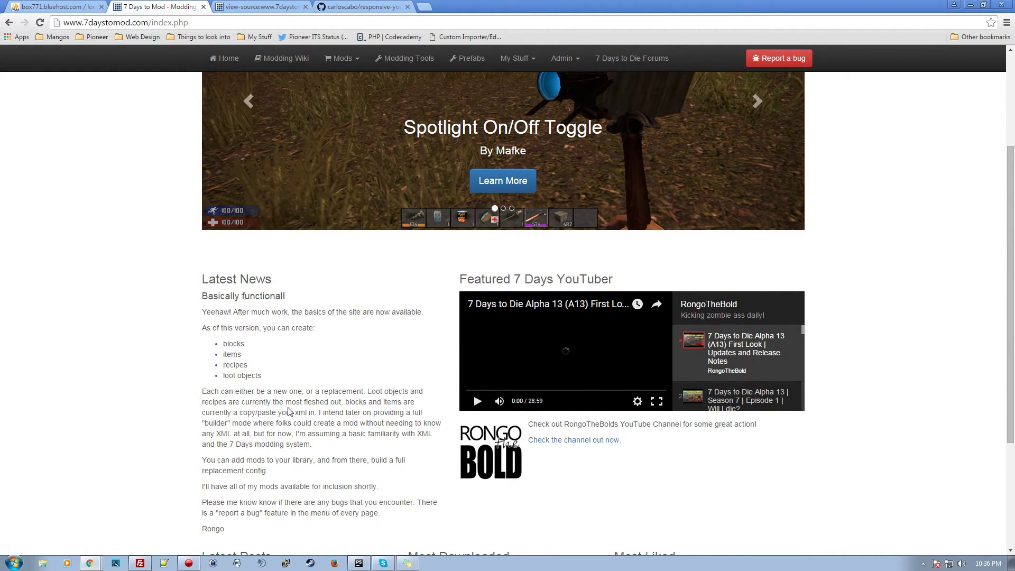
{"action": "scroll", "coordinate": [261, 376], "scroll_direction": "down", "scroll_amount": 3}
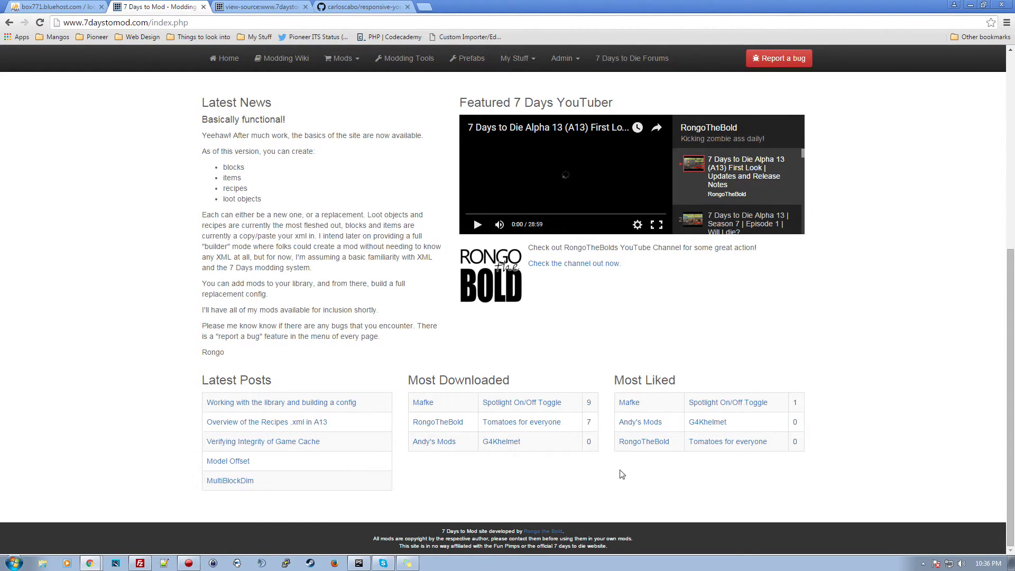
{"action": "scroll", "coordinate": [832, 394], "scroll_direction": "up", "scroll_amount": 6}
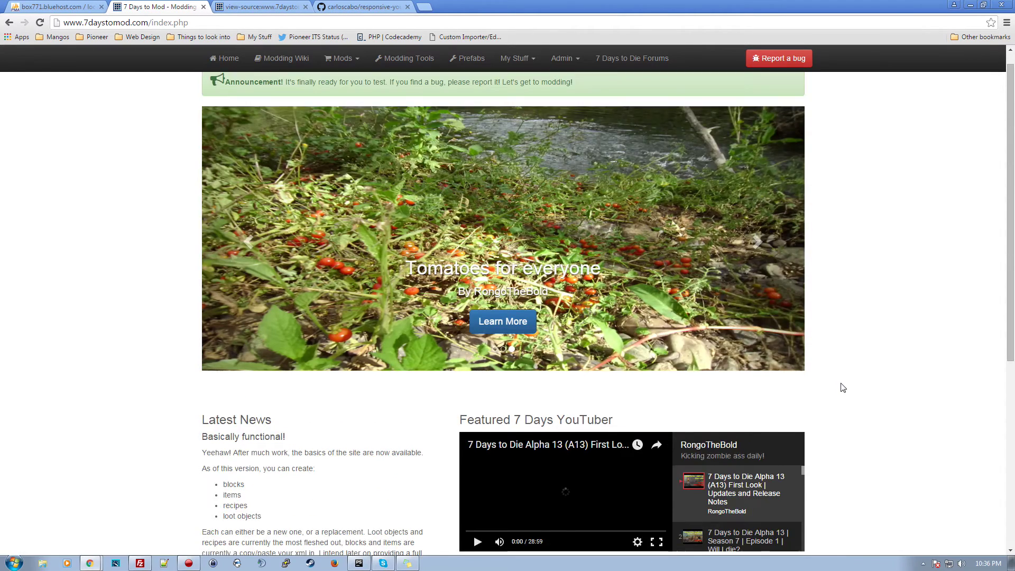
{"action": "scroll", "coordinate": [844, 390], "scroll_direction": "down", "scroll_amount": 6}
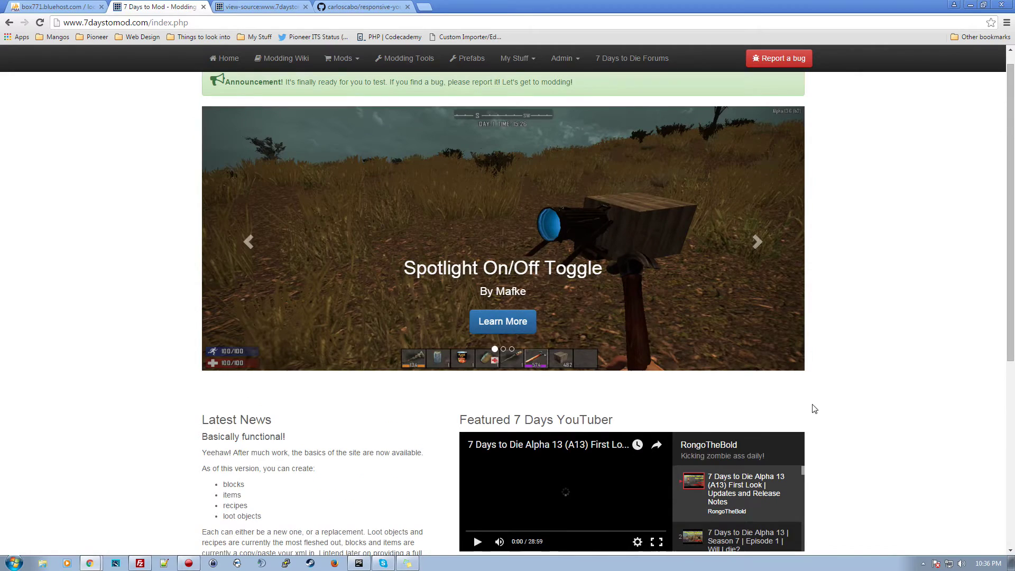
{"action": "scroll", "coordinate": [811, 407], "scroll_direction": "up", "scroll_amount": 6}
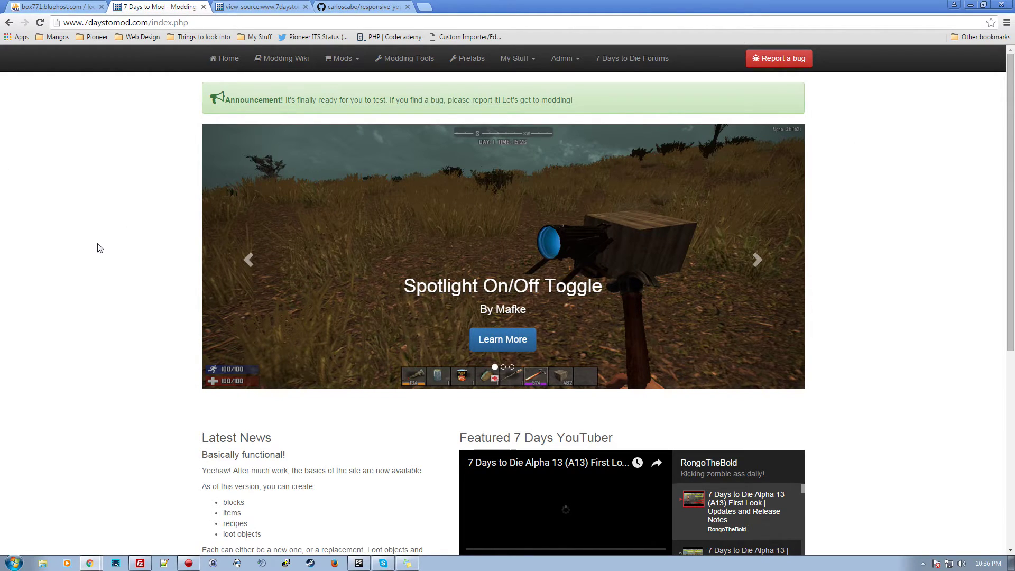
- Go to the Modding Wiki and scroll through its guide articles
{"action": "left_click", "coordinate": [270, 61]}
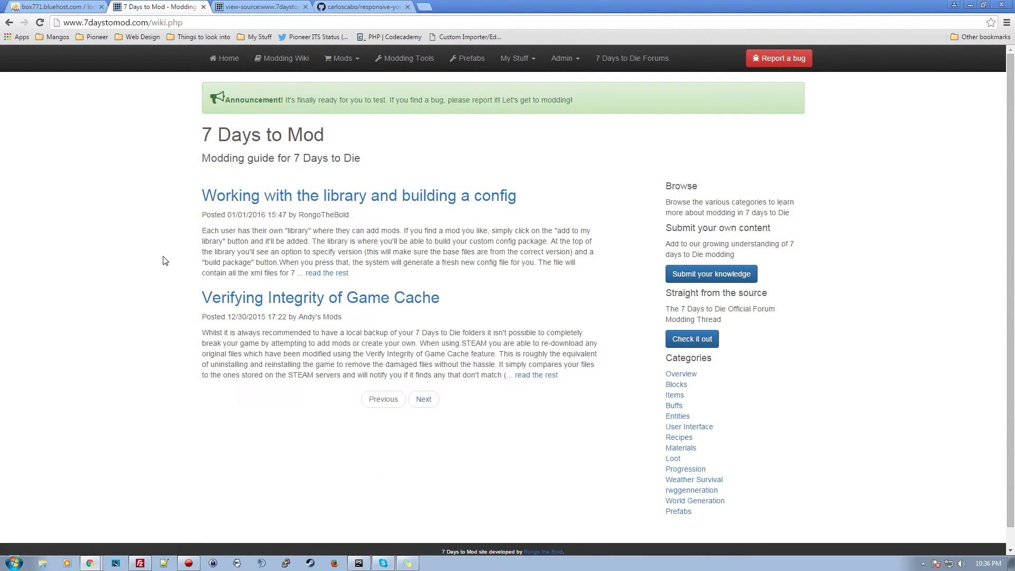
{"action": "scroll", "coordinate": [165, 262], "scroll_direction": "down", "scroll_amount": 1}
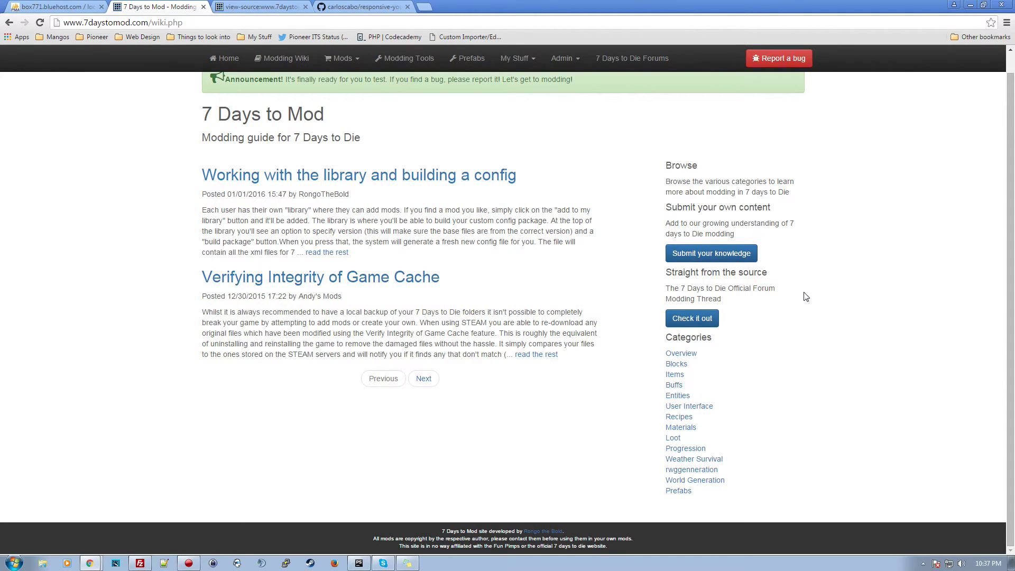
{"action": "left_click", "coordinate": [732, 259]}
{"action": "left_click", "coordinate": [362, 143]}
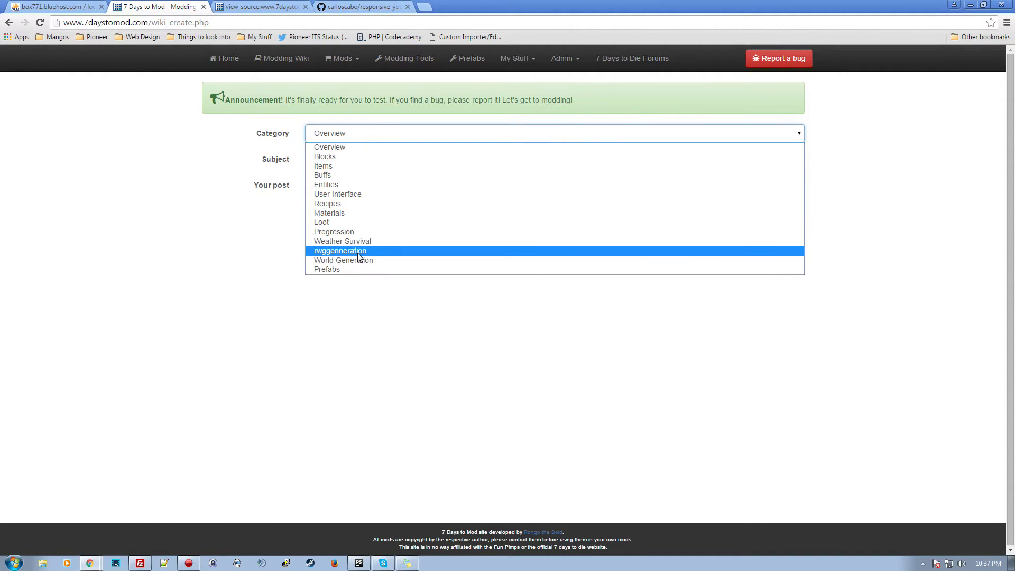
{"action": "left_click", "coordinate": [255, 256]}
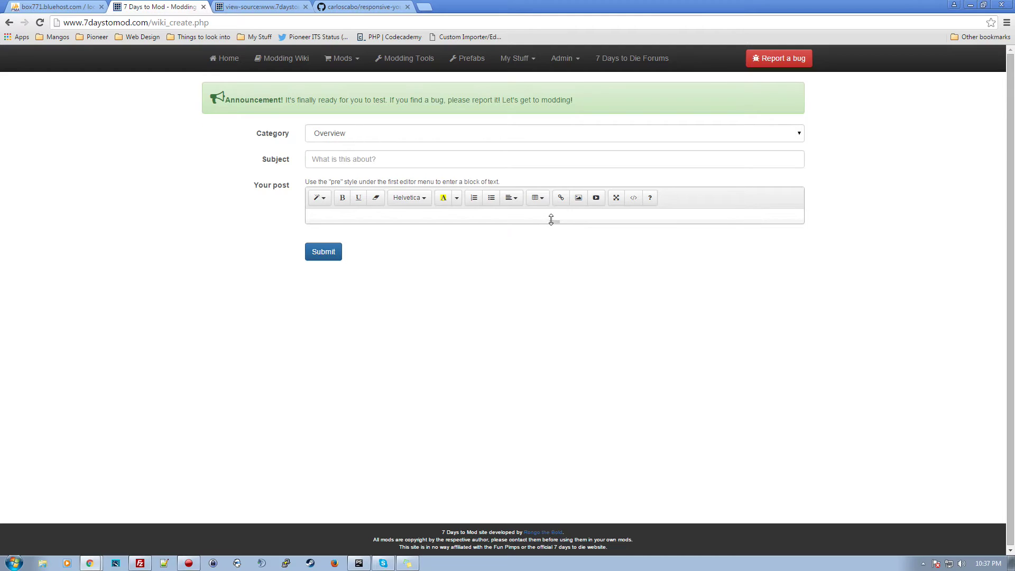
{"action": "left_click_drag", "start_coordinate": [551, 221], "coordinate": [553, 473]}
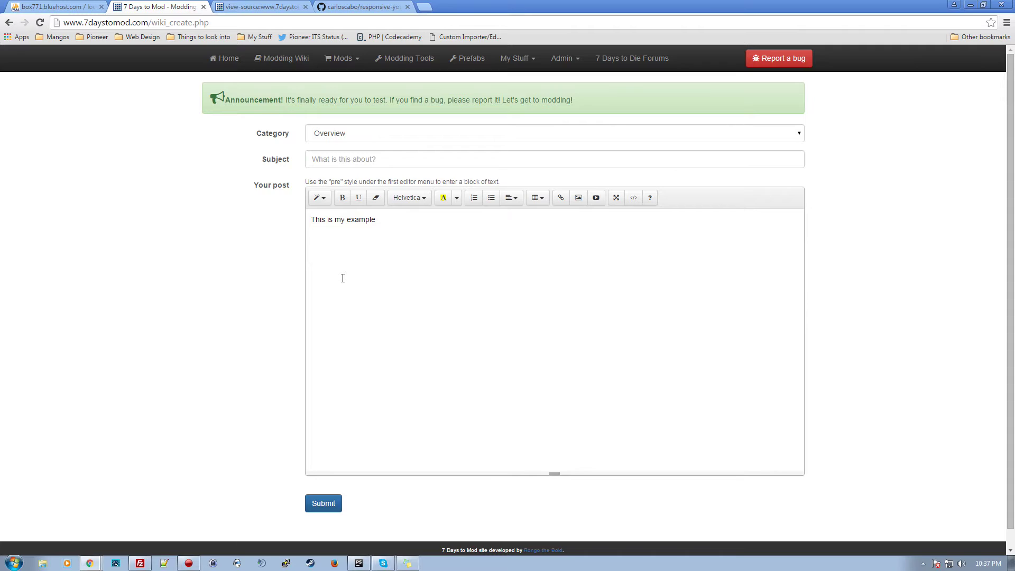
{"action": "left_click", "coordinate": [320, 197]}
{"action": "left_click", "coordinate": [331, 244]}
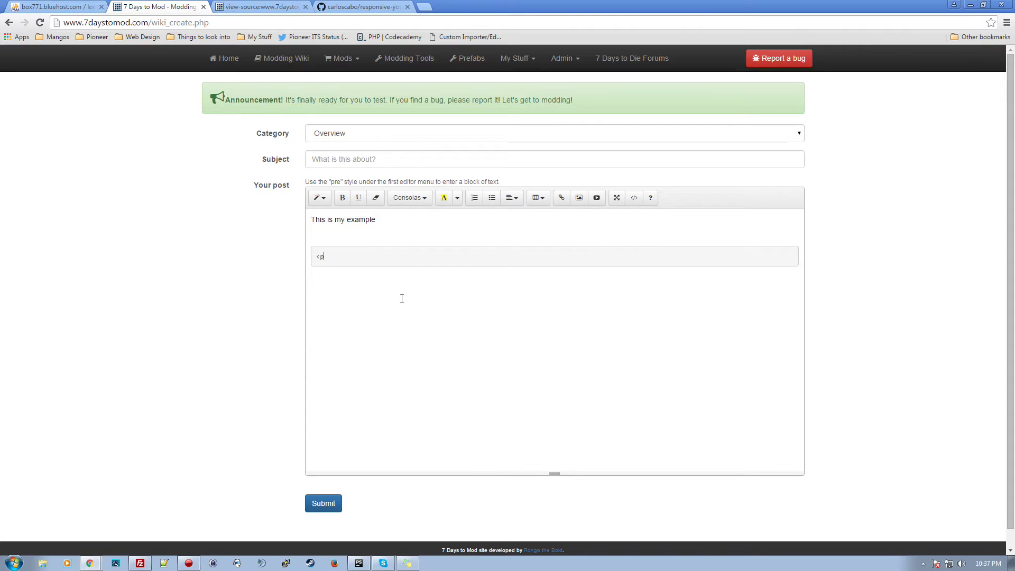
{"action": "type", "text": "<propery cla"}
{"action": "type", "text": "ss='PlantGrowing'>"}
{"action": "key", "text": "Return"}
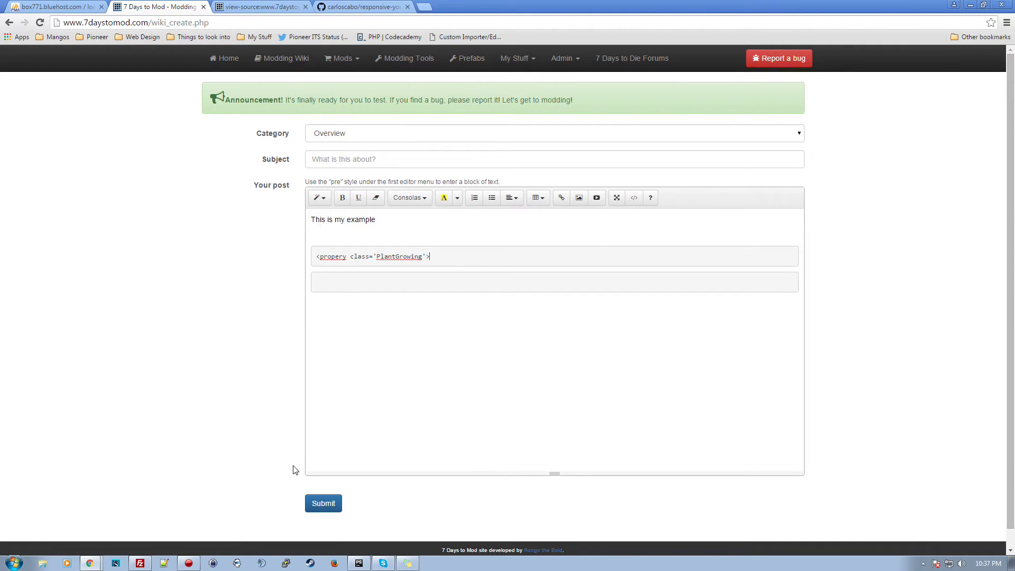
{"action": "left_click", "coordinate": [285, 62]}
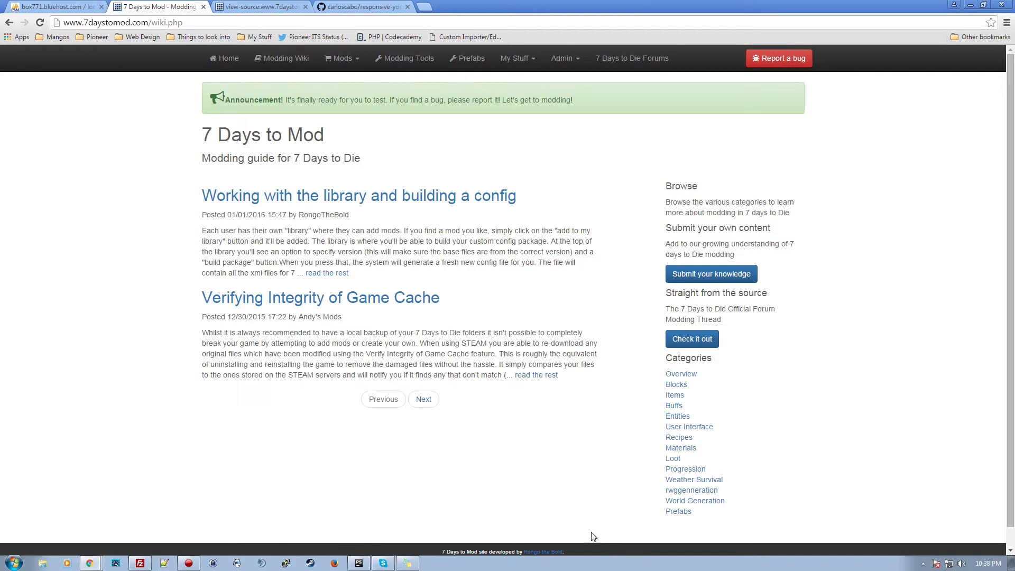
- Read the 'Working with the library and building a config' article down to its comments
{"action": "left_click", "coordinate": [320, 204]}
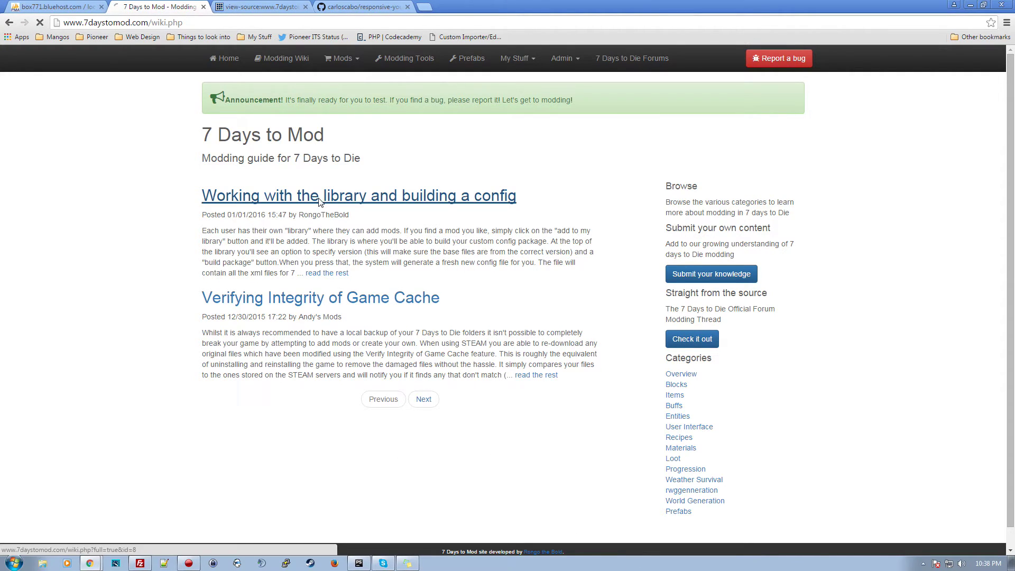
{"action": "scroll", "coordinate": [271, 449], "scroll_direction": "down", "scroll_amount": 3}
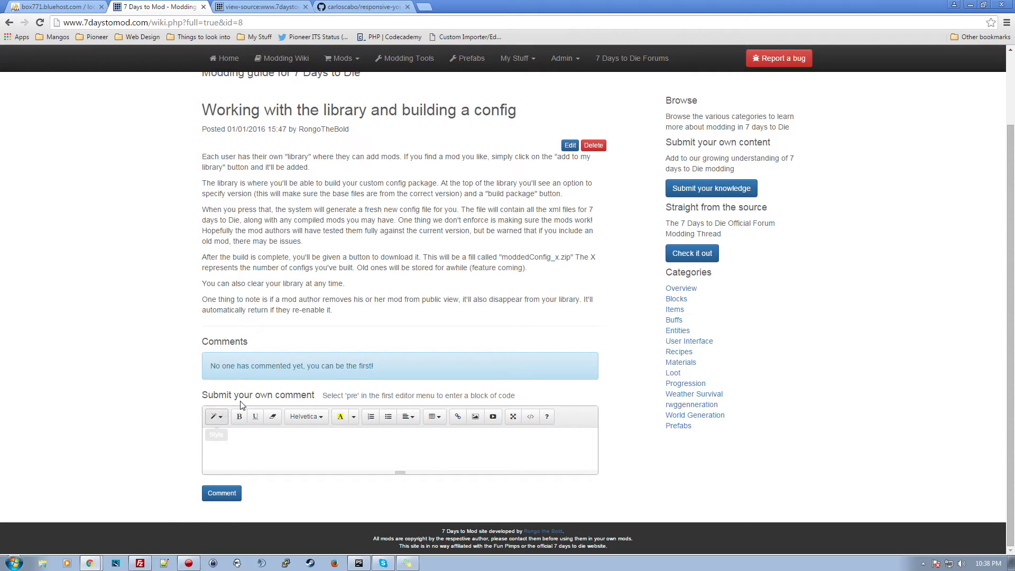
{"action": "scroll", "coordinate": [376, 233], "scroll_direction": "up", "scroll_amount": 2}
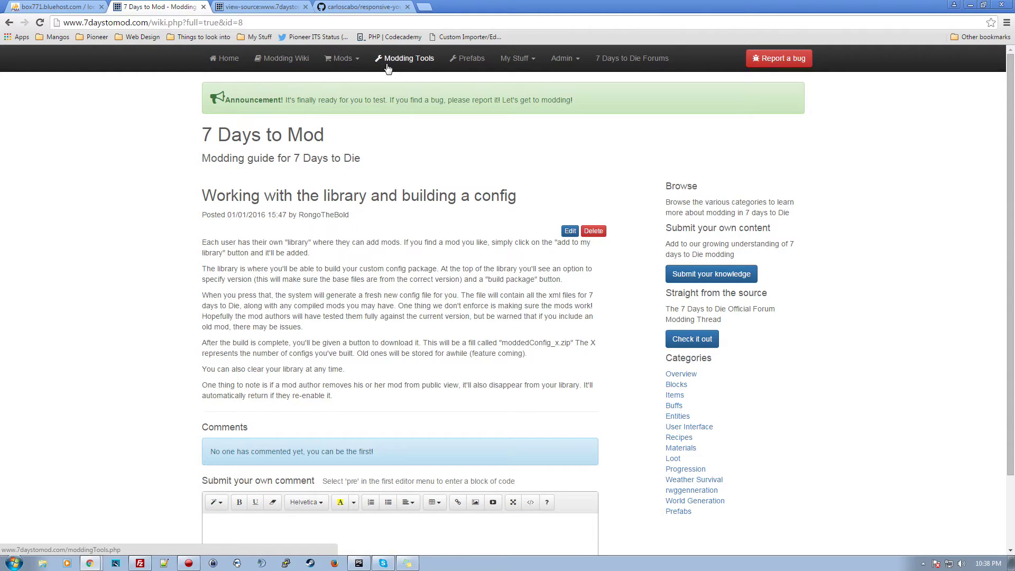
- Show the Modding Tools list, then open and close the new tool submission form
{"action": "left_click", "coordinate": [406, 64]}
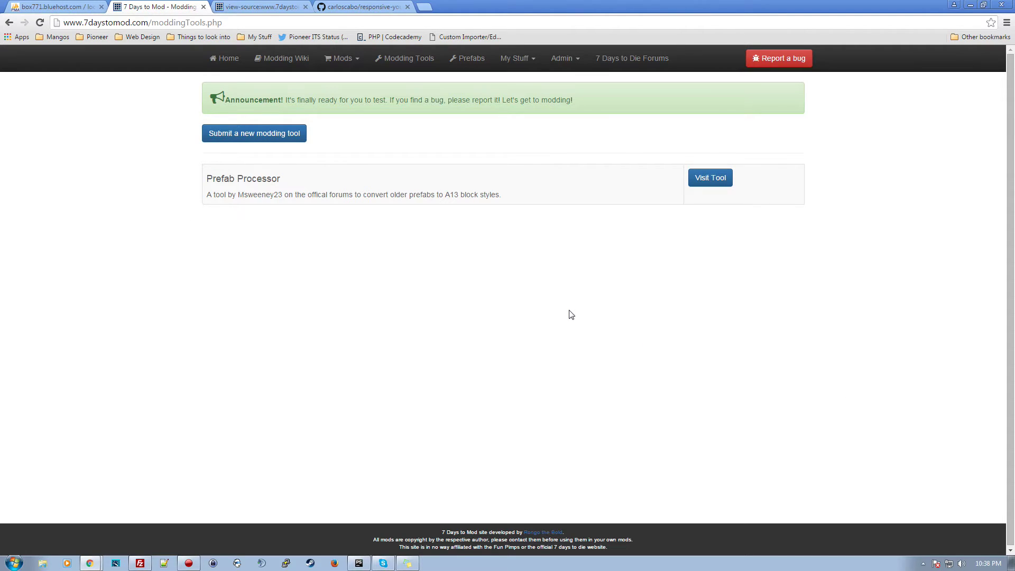
{"action": "left_click", "coordinate": [288, 138]}
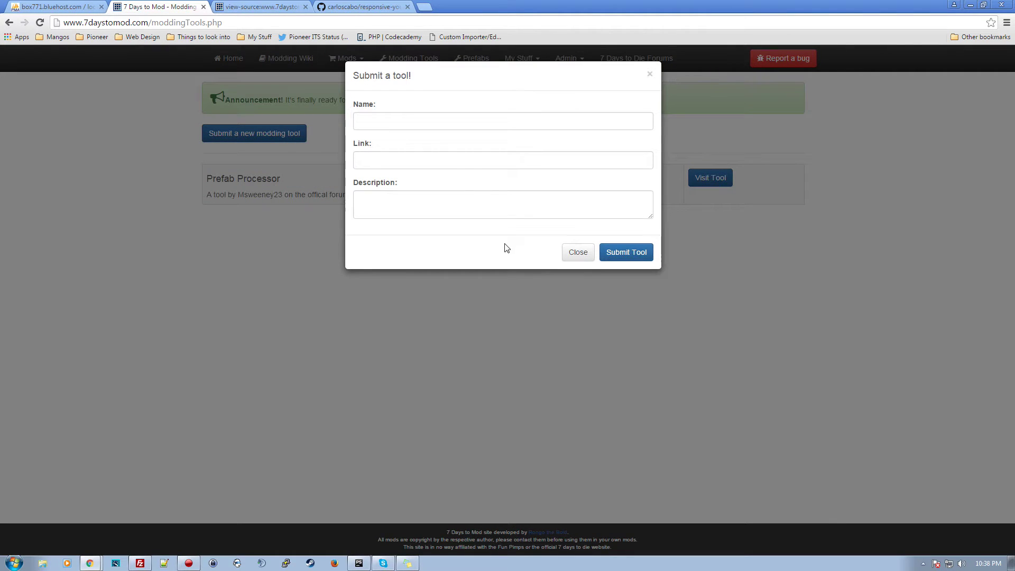
{"action": "left_click", "coordinate": [578, 254]}
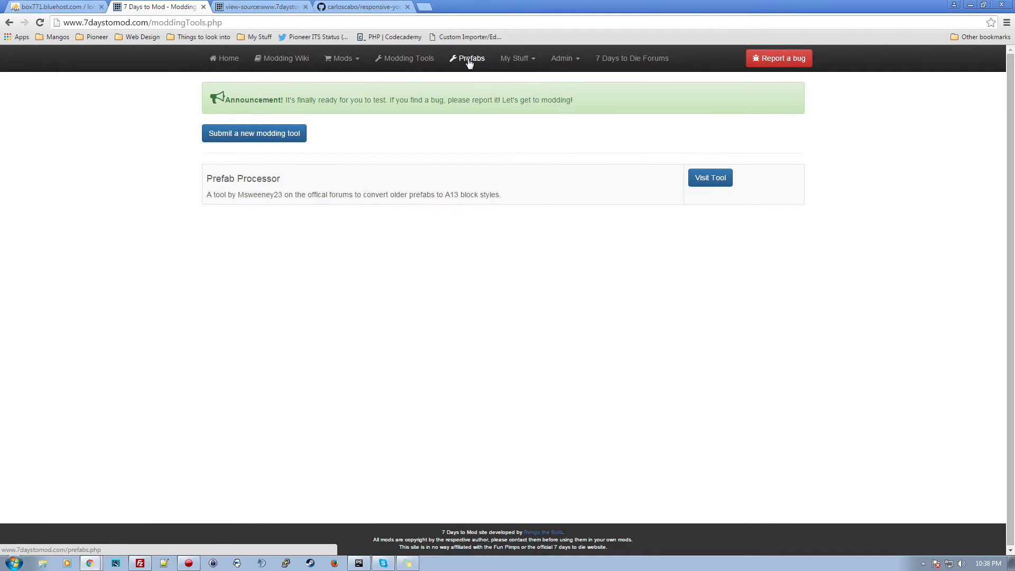
- Dismiss the My Stuff menu and show the Mods > Mod List page
{"action": "left_click", "coordinate": [527, 60]}
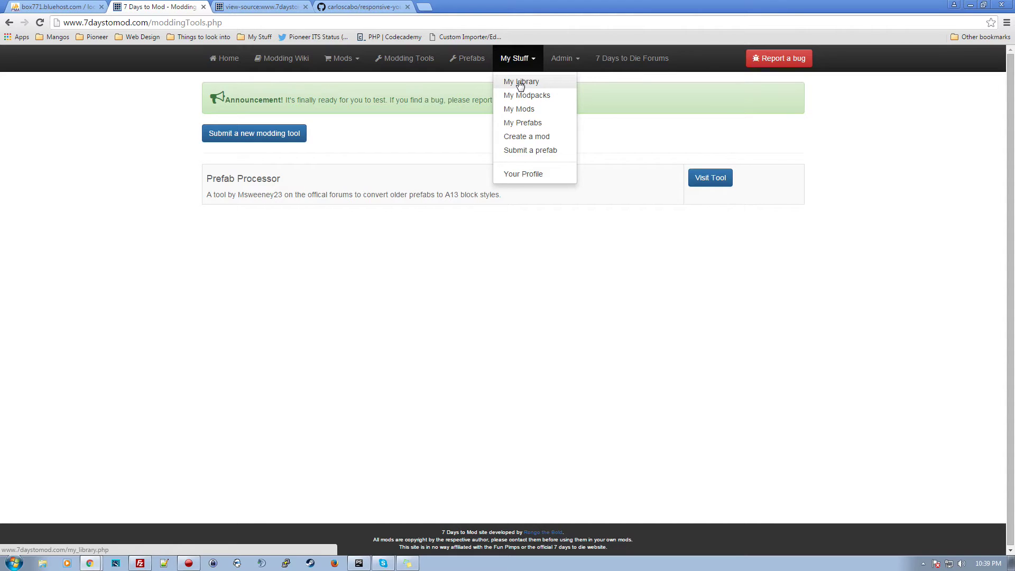
{"action": "left_click", "coordinate": [408, 132]}
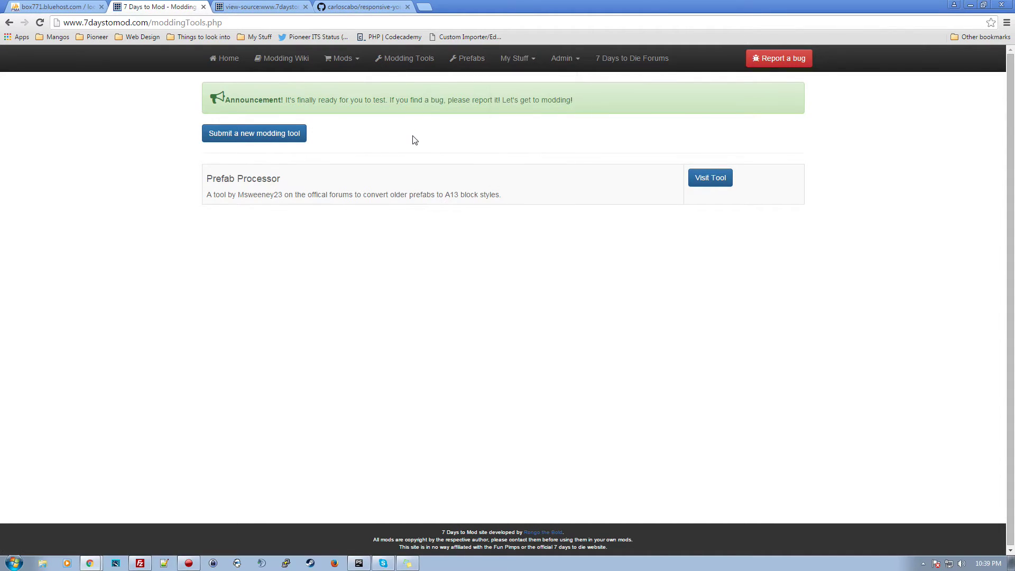
{"action": "left_click", "coordinate": [344, 59]}
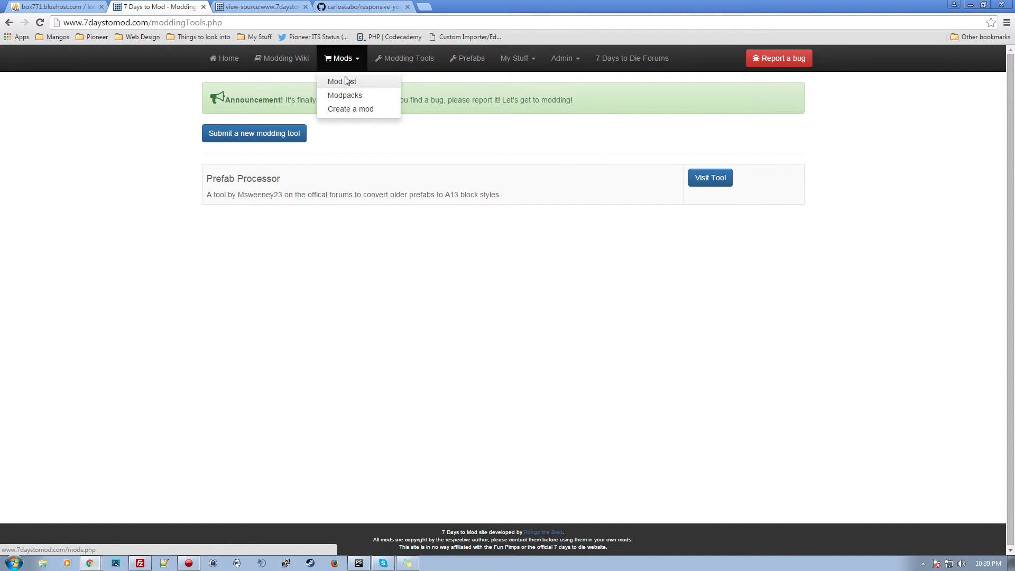
{"action": "left_click", "coordinate": [346, 81]}
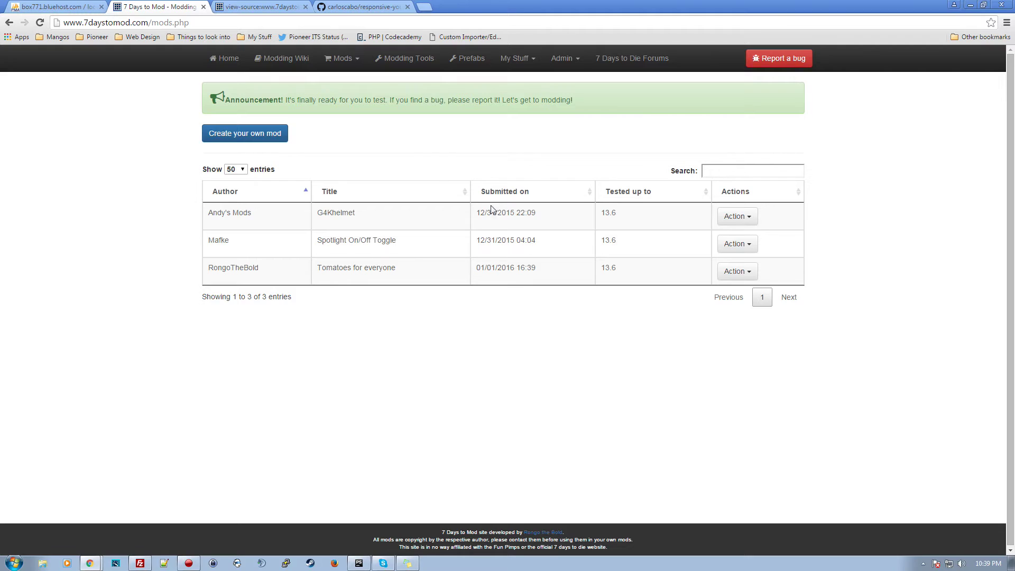
- Go to the Modpacks listing and inspect the Official RongoModPack Alpha 13 actions
{"action": "left_click", "coordinate": [342, 59]}
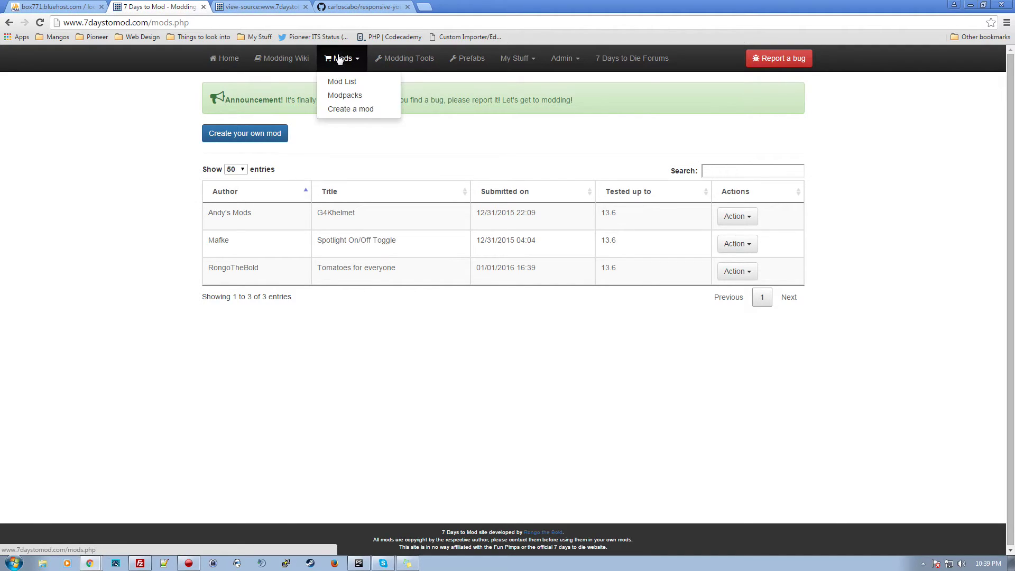
{"action": "left_click", "coordinate": [343, 94]}
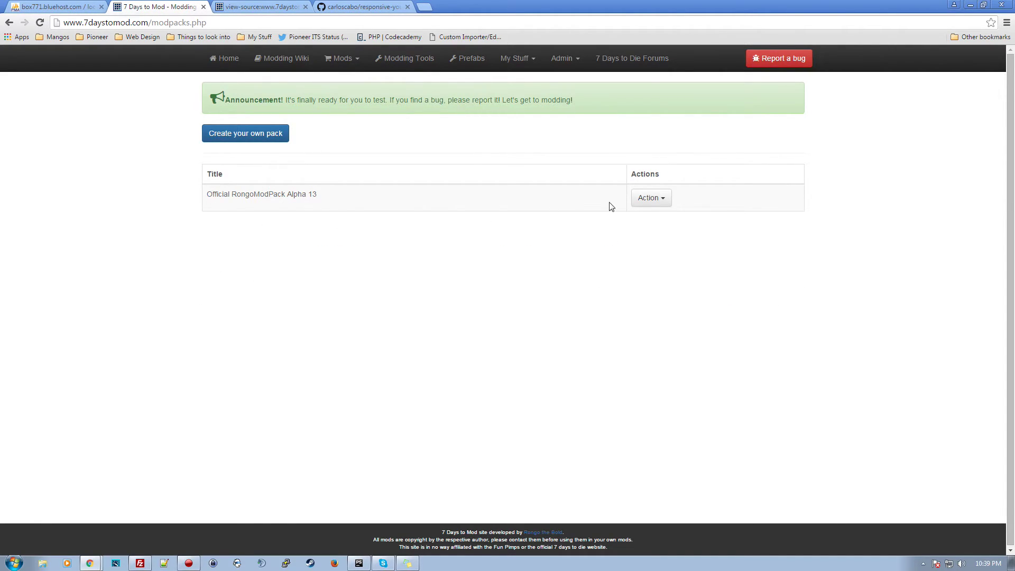
{"action": "left_click", "coordinate": [667, 203]}
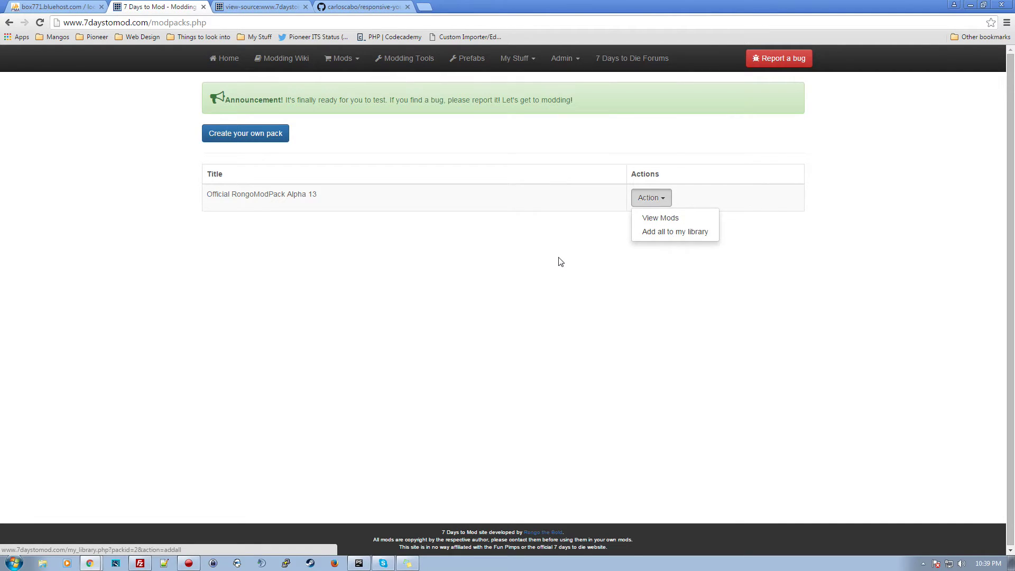
{"action": "left_click", "coordinate": [616, 231]}
{"action": "left_click", "coordinate": [647, 201]}
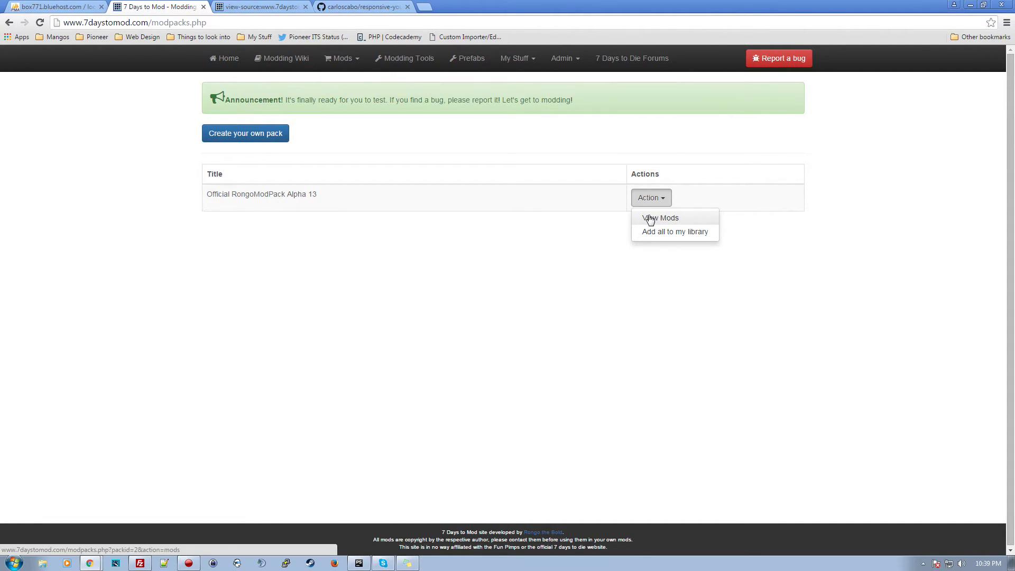
{"action": "left_click", "coordinate": [418, 212]}
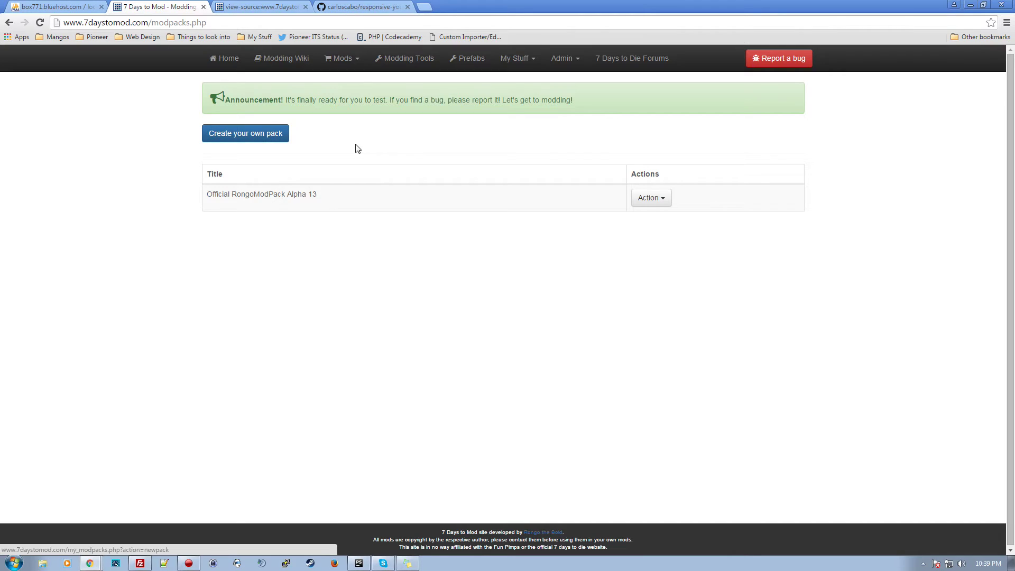
- Choose View Mods for Official RongoModPack Alpha 13
{"action": "left_click", "coordinate": [344, 60]}
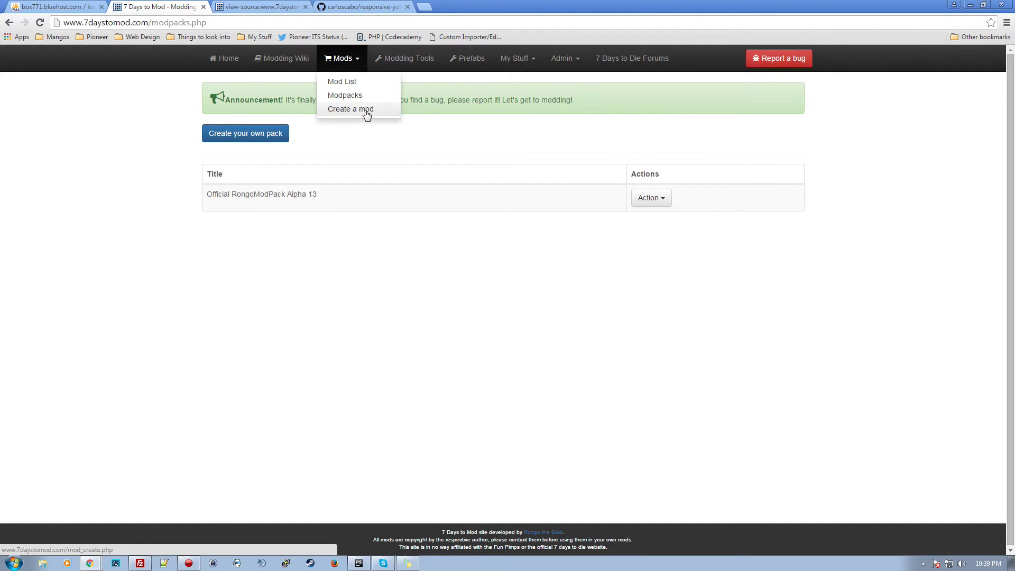
{"action": "left_click", "coordinate": [417, 138]}
{"action": "left_click", "coordinate": [341, 59]}
{"action": "left_click", "coordinate": [465, 153]}
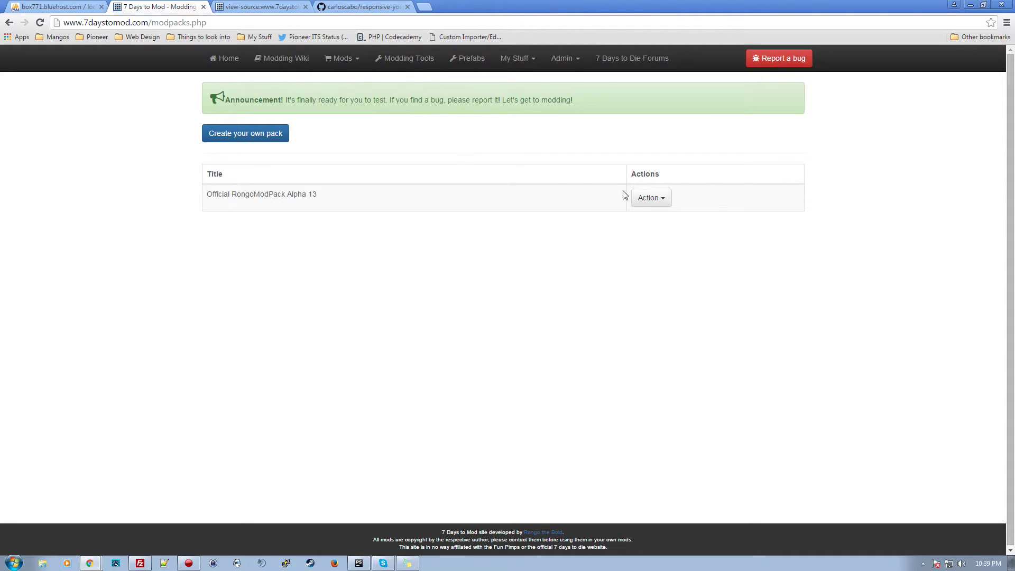
{"action": "left_click", "coordinate": [642, 200]}
{"action": "left_click", "coordinate": [659, 218]}
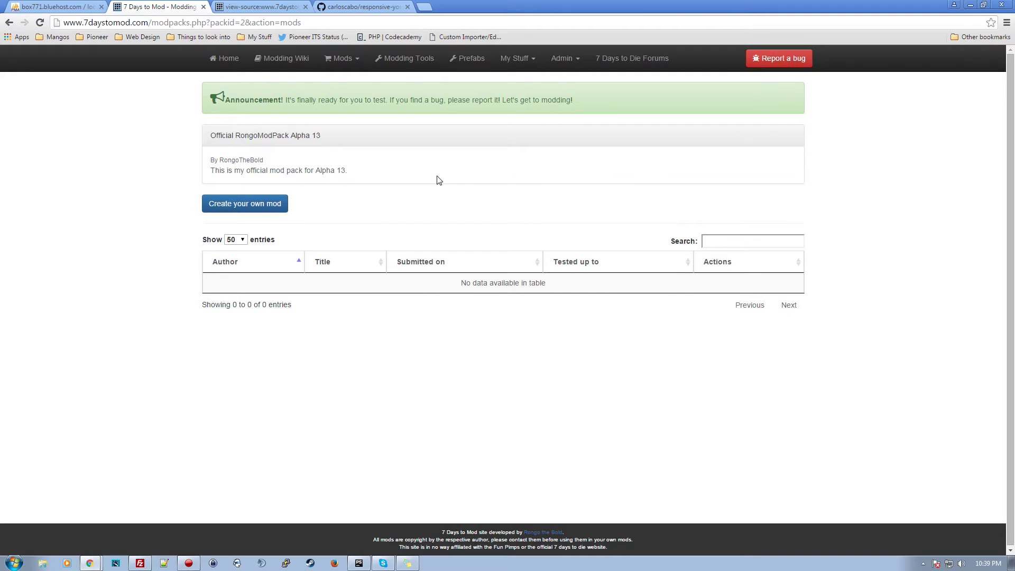
- Open the editor for Tomatoes for everyone from the Mod List
{"action": "left_click", "coordinate": [342, 59]}
{"action": "left_click", "coordinate": [343, 82]}
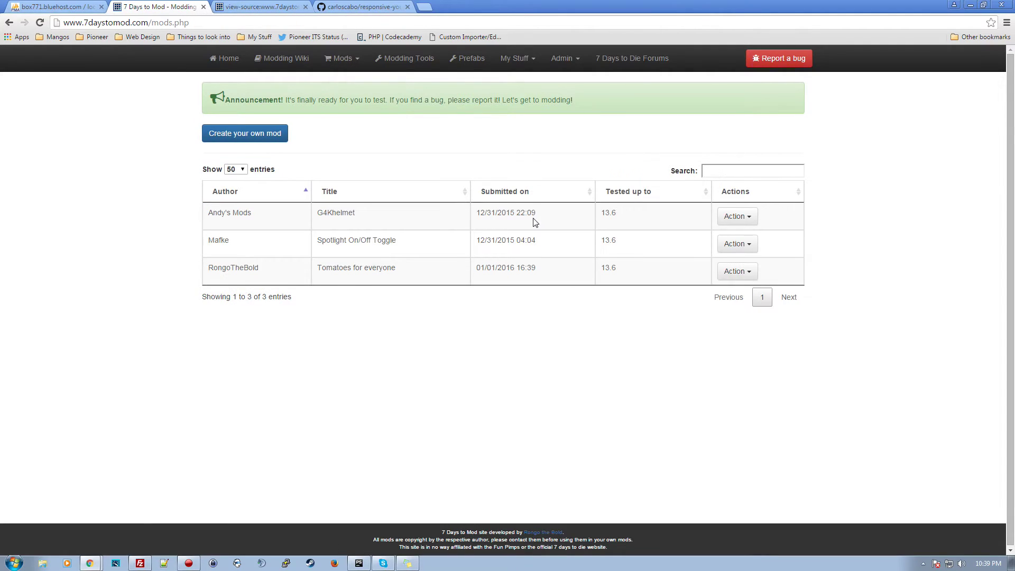
{"action": "left_click", "coordinate": [737, 272]}
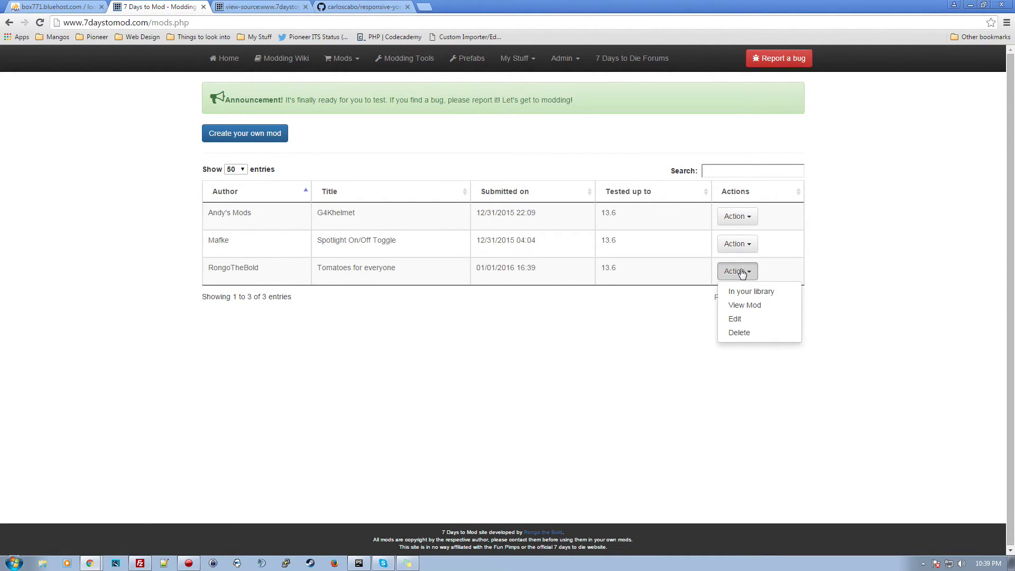
{"action": "left_click", "coordinate": [735, 320]}
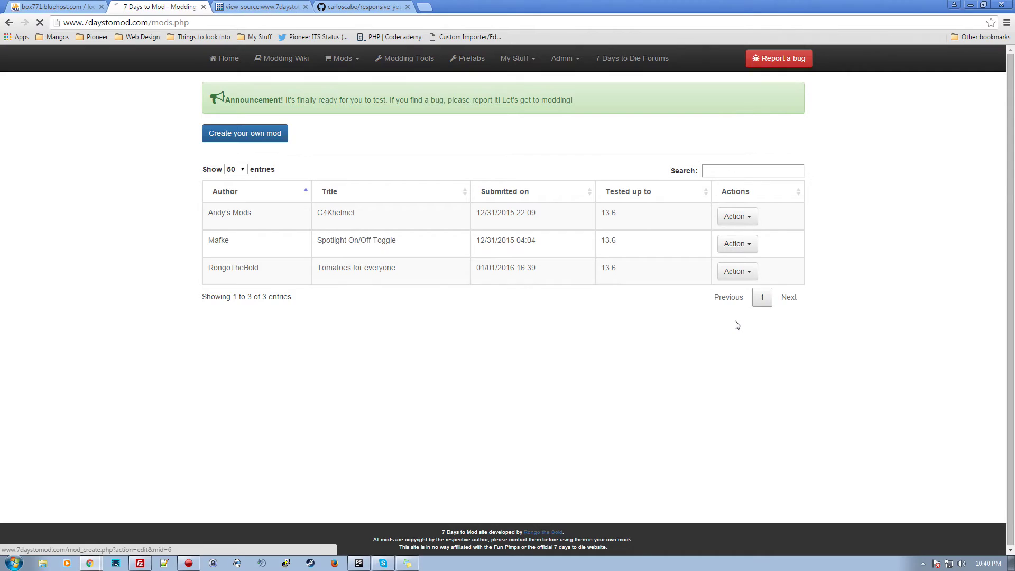
{"action": "scroll", "coordinate": [245, 275], "scroll_direction": "down", "scroll_amount": 1}
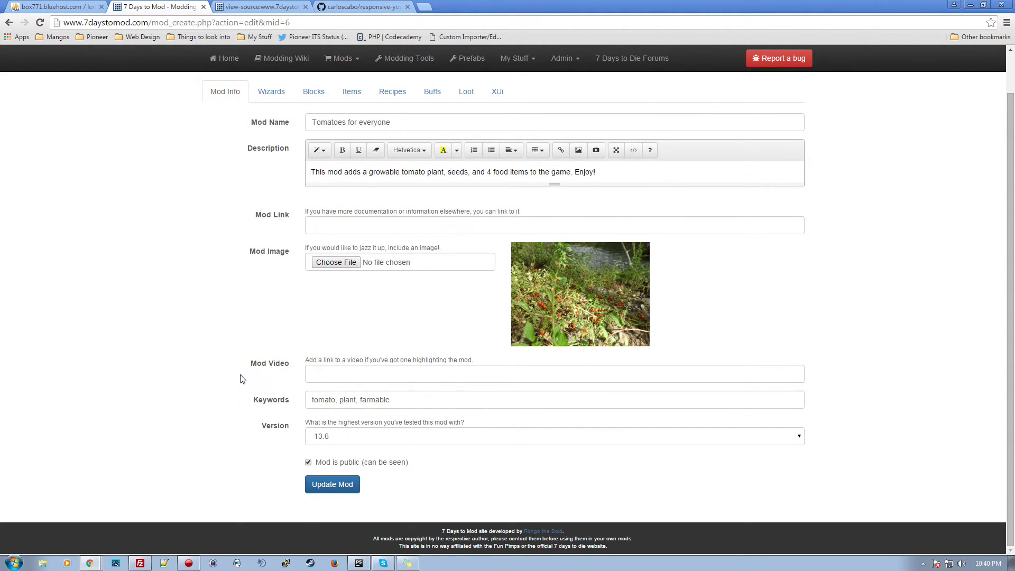
{"action": "scroll", "coordinate": [240, 379], "scroll_direction": "up", "scroll_amount": 1}
- Browse the mod's Blocks, Items and Recipes tabs, then return to its general info
{"action": "left_click", "coordinate": [313, 136]}
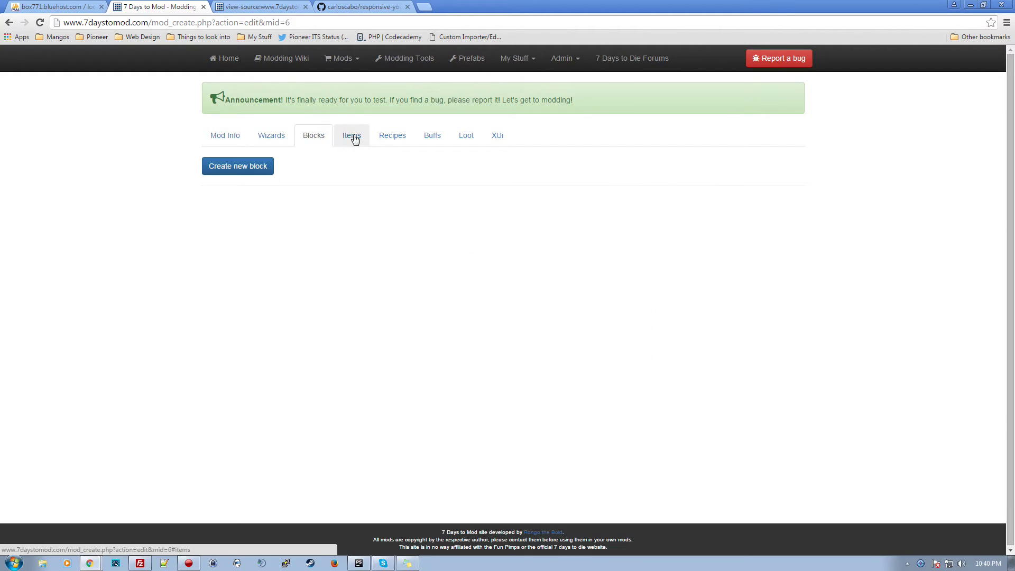
{"action": "left_click", "coordinate": [354, 138]}
{"action": "left_click", "coordinate": [389, 137]}
{"action": "left_click", "coordinate": [225, 139]}
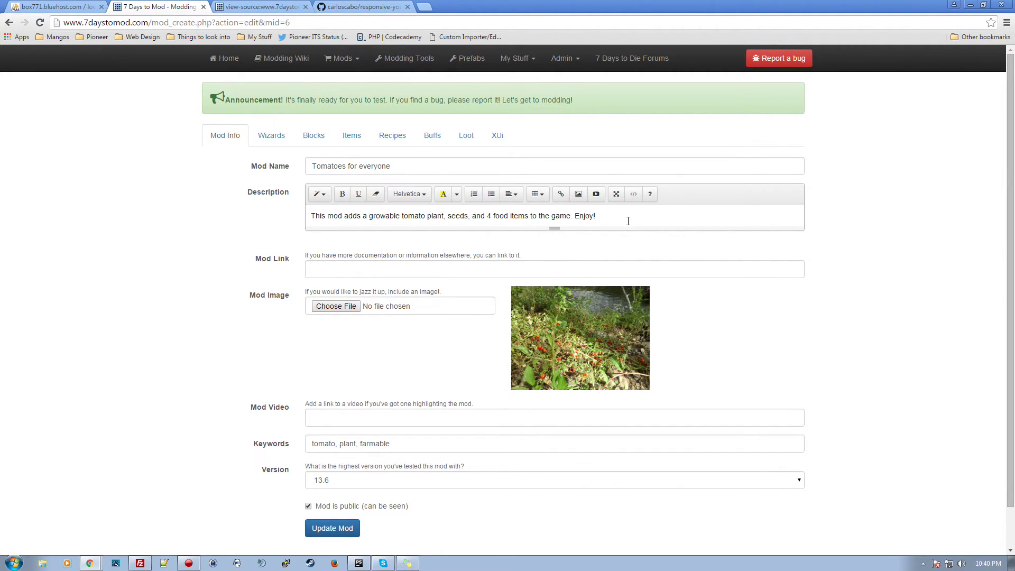
- Leave the description style and video link unchanged and switch to the Wizards section
{"action": "left_click", "coordinate": [318, 194]}
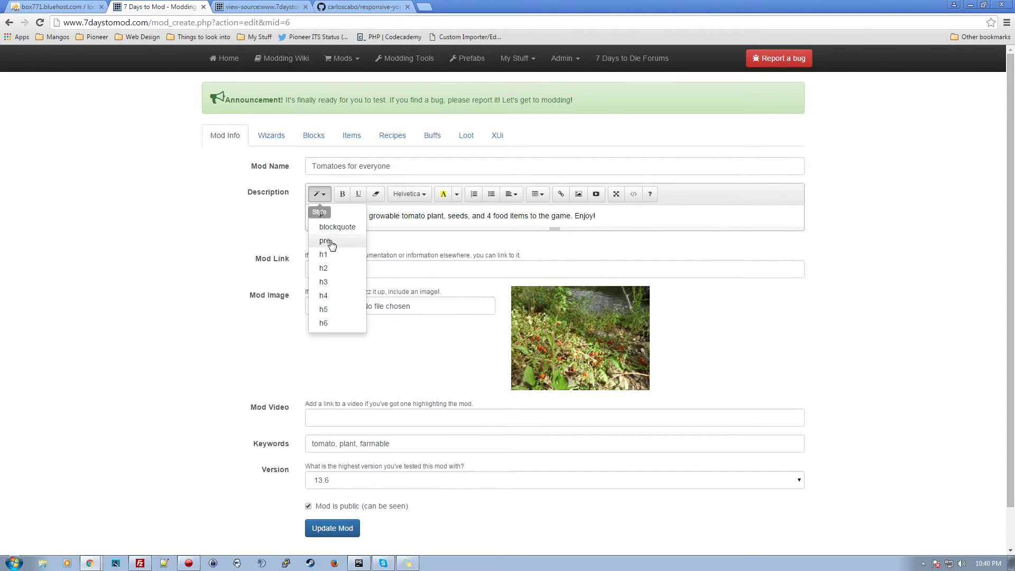
{"action": "left_click", "coordinate": [256, 249]}
{"action": "scroll", "coordinate": [377, 395], "scroll_direction": "down", "scroll_amount": 1}
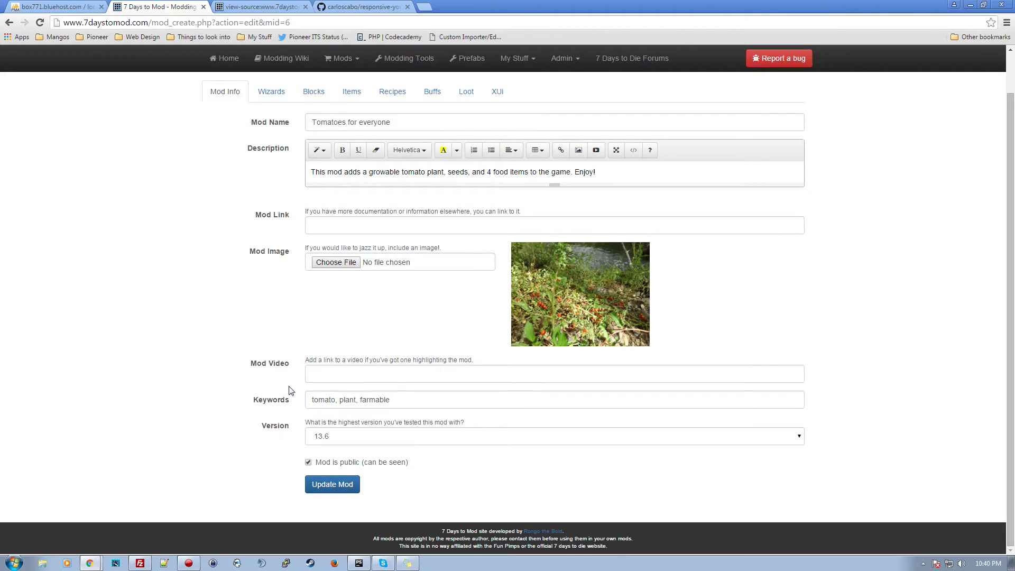
{"action": "left_click", "coordinate": [321, 373]}
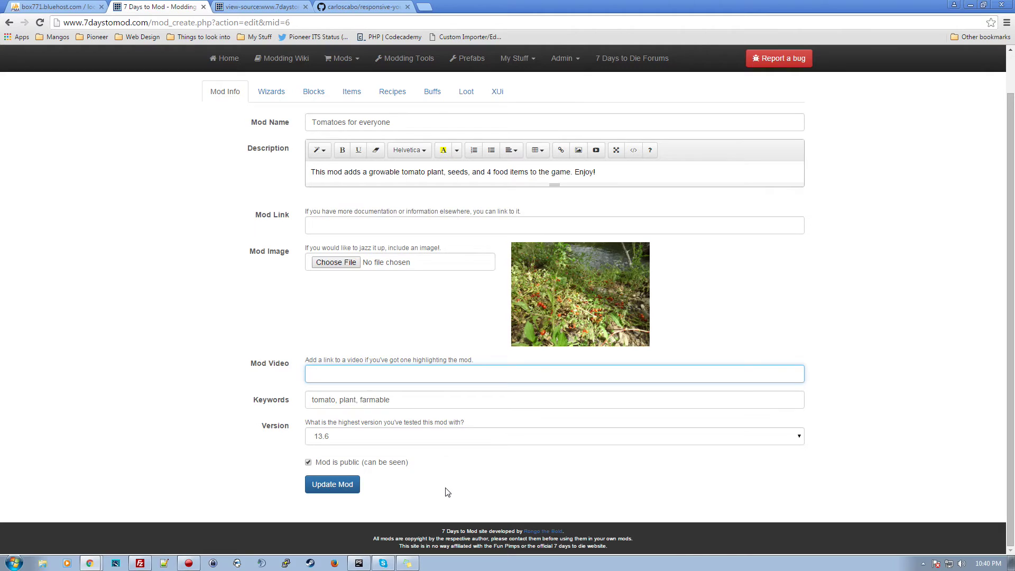
{"action": "left_click", "coordinate": [254, 319]}
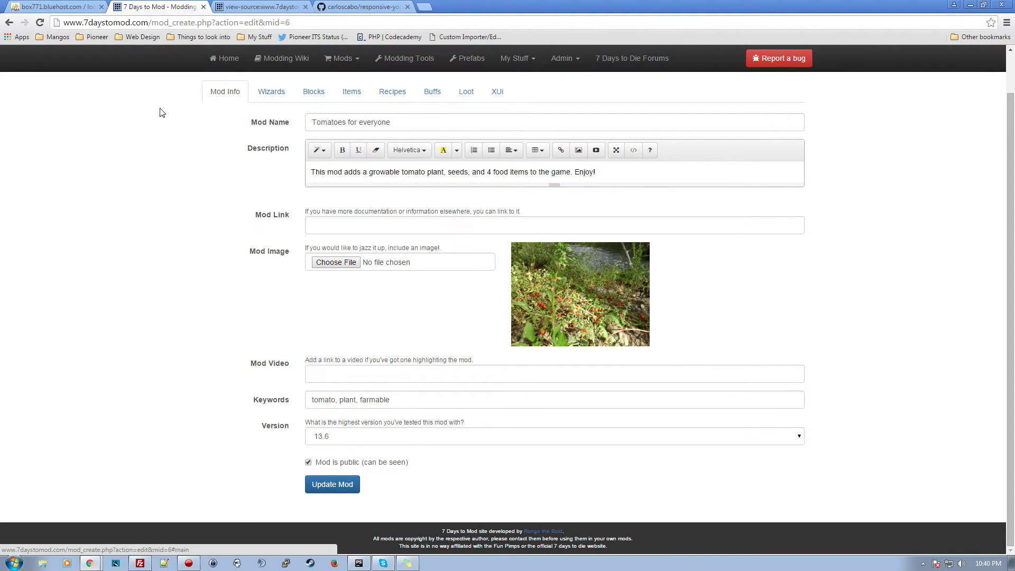
{"action": "left_click", "coordinate": [270, 96]}
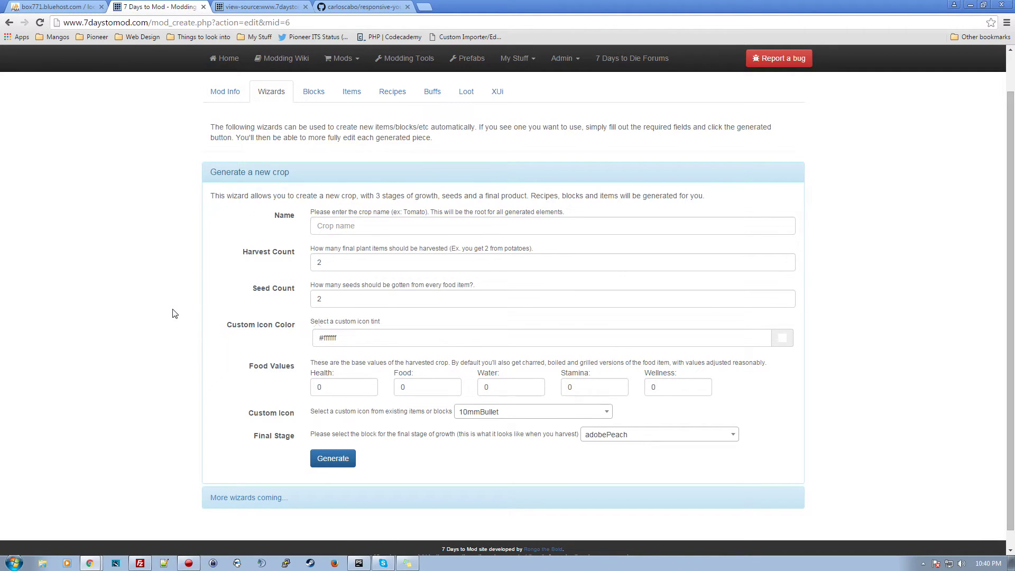
- Name the new crop 'tomato' and set its harvest count to 4
{"action": "scroll", "coordinate": [174, 314], "scroll_direction": "down", "scroll_amount": 1}
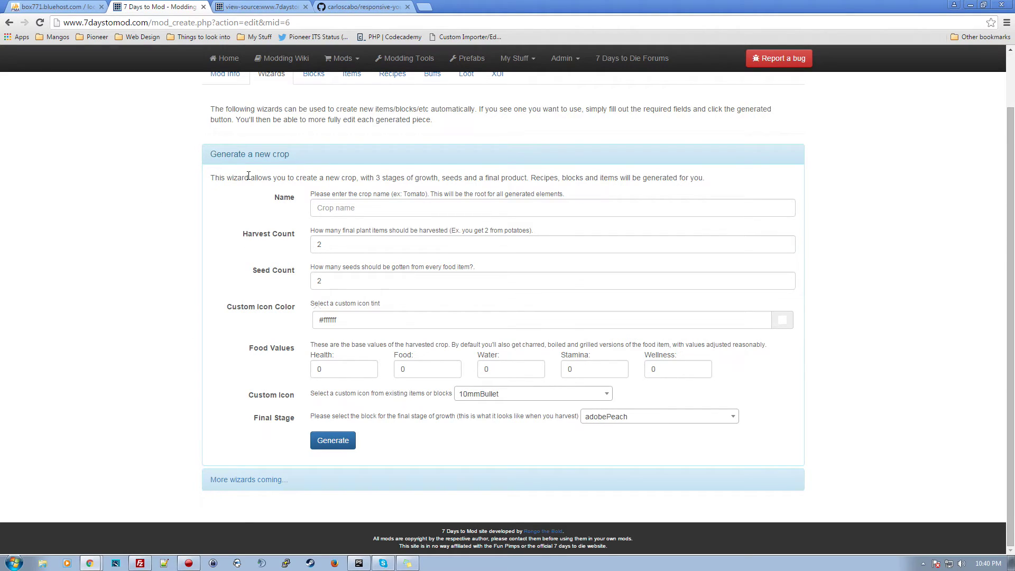
{"action": "left_click", "coordinate": [348, 208]}
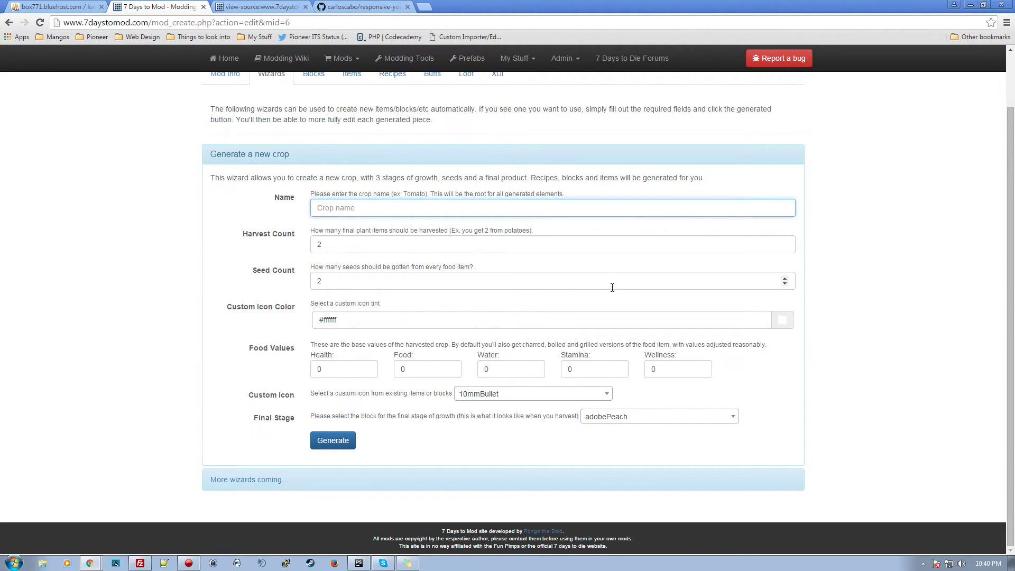
{"action": "type", "text": "tomoat"}
{"action": "type", "text": "atoe"}
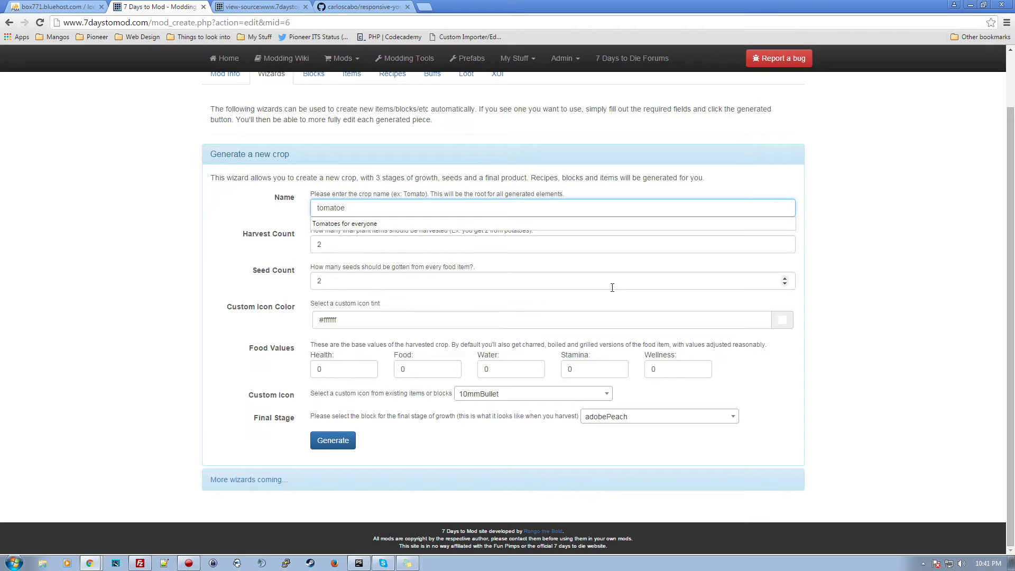
{"action": "key", "text": "BackSpace"}
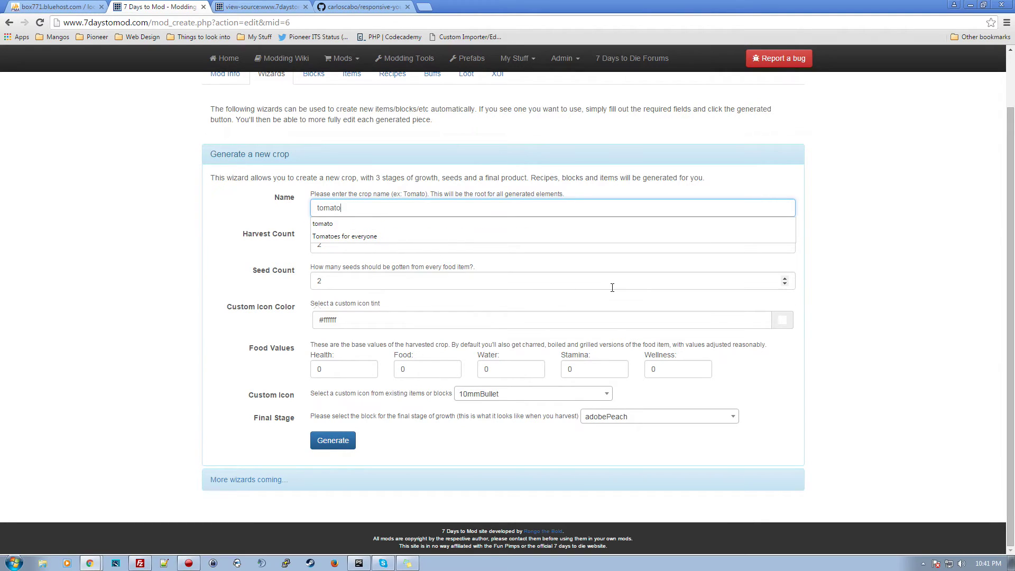
{"action": "left_click", "coordinate": [245, 293]}
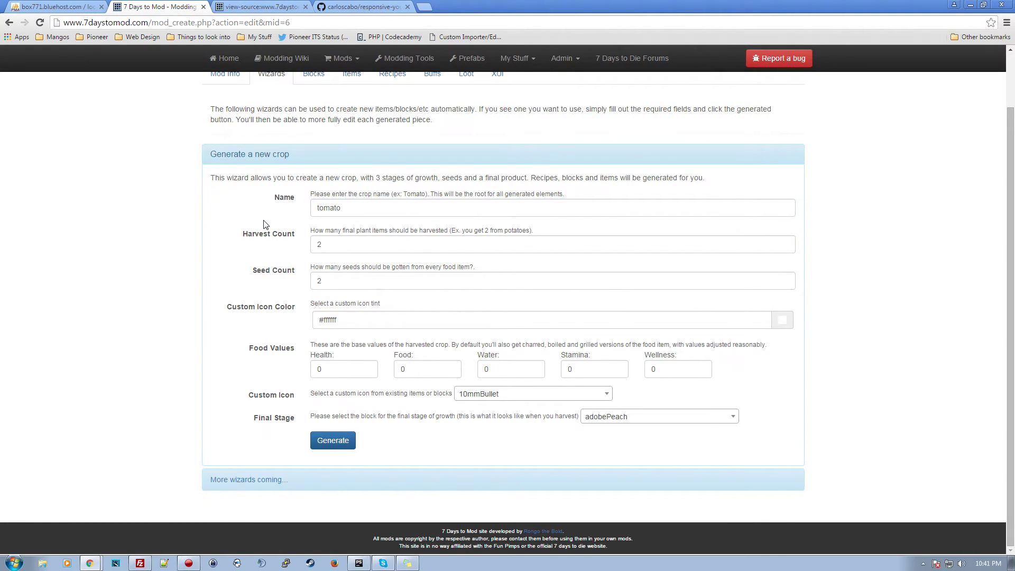
{"action": "double_click", "coordinate": [335, 246]}
{"action": "type", "text": "4"}
{"action": "key", "text": "Tab"}
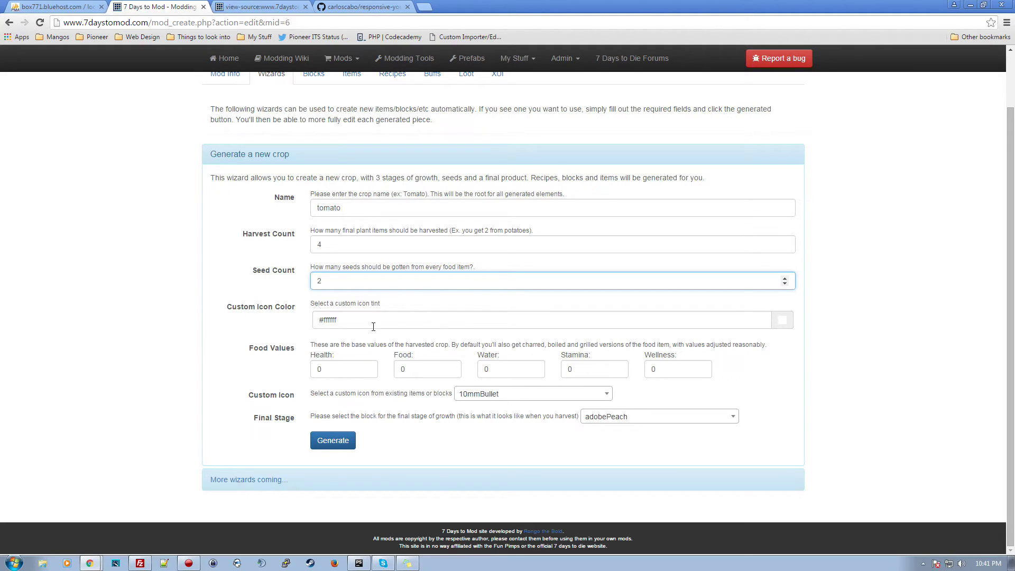
- Tint the crop's custom icon pink with colour #eb215e
{"action": "left_click", "coordinate": [783, 321]}
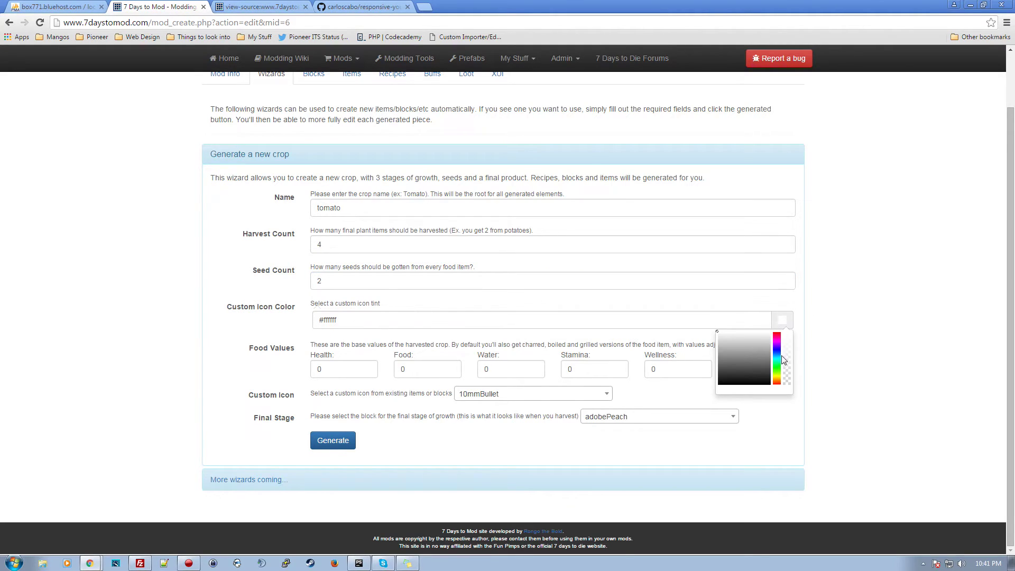
{"action": "left_click", "coordinate": [777, 337]}
{"action": "left_click", "coordinate": [762, 342]}
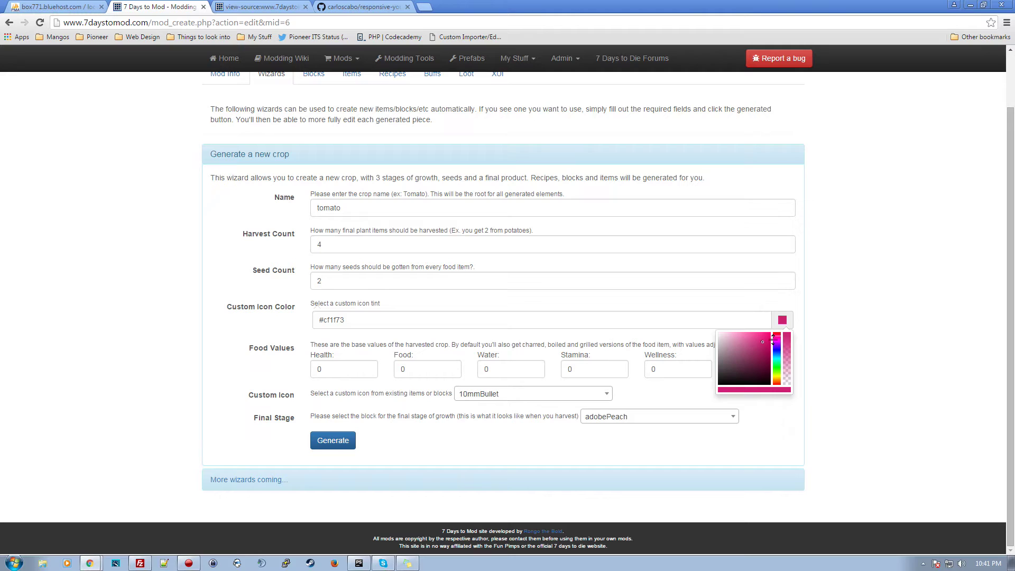
{"action": "left_click", "coordinate": [763, 336]}
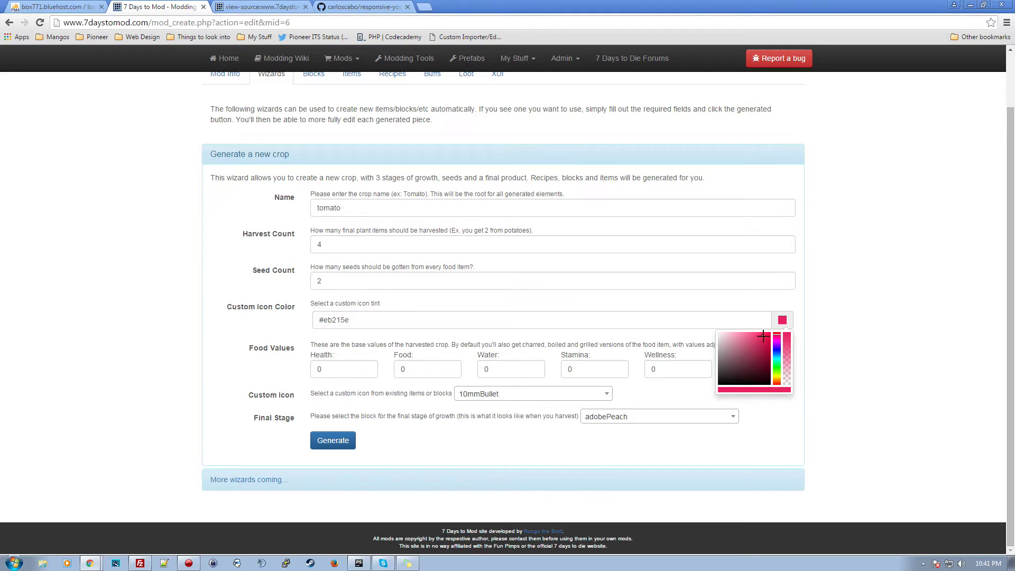
{"action": "left_click", "coordinate": [665, 318]}
{"action": "left_click", "coordinate": [261, 365]}
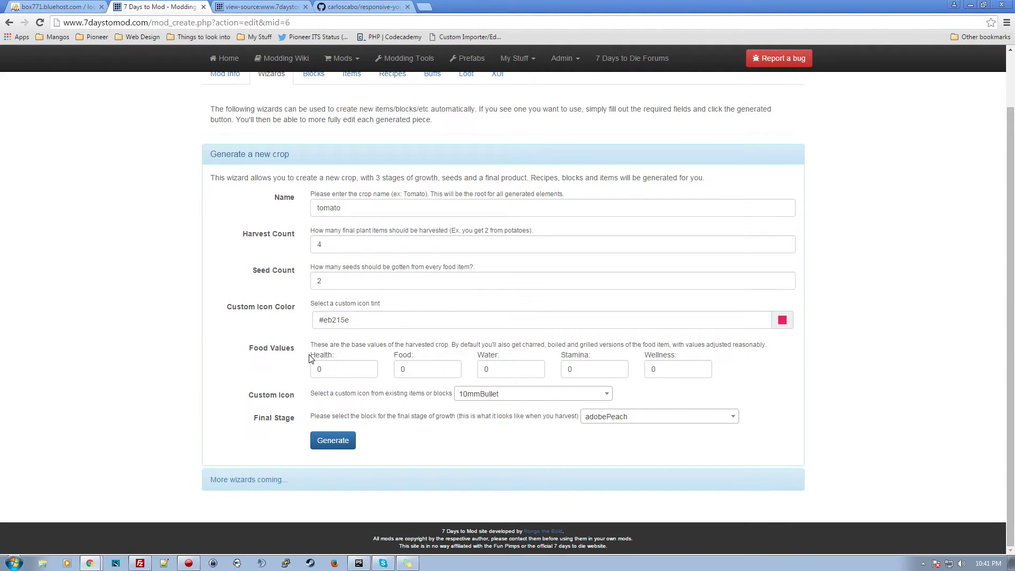
{"action": "left_click_drag", "start_coordinate": [341, 371], "coordinate": [305, 372]}
- Set Health, Food and Water to 1 and begin a Wellness value of 0
{"action": "type", "text": "1"}
{"action": "left_click", "coordinate": [410, 372]}
{"action": "type", "text": "1"}
{"action": "left_click", "coordinate": [493, 370]}
{"action": "type", "text": "1"}
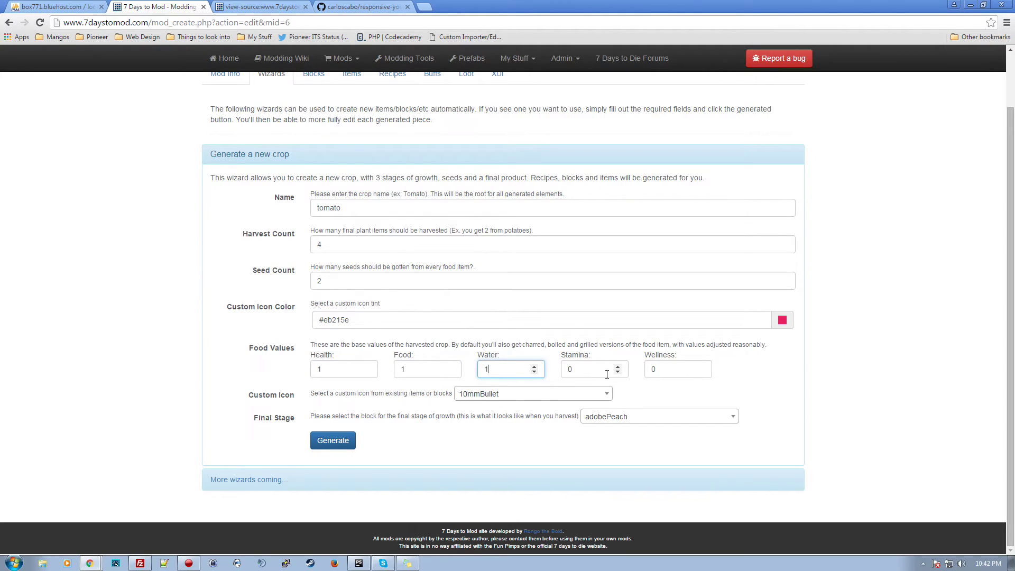
{"action": "key", "text": "Tab"}
{"action": "key", "text": "Tab"}
{"action": "type", "text": "0."}
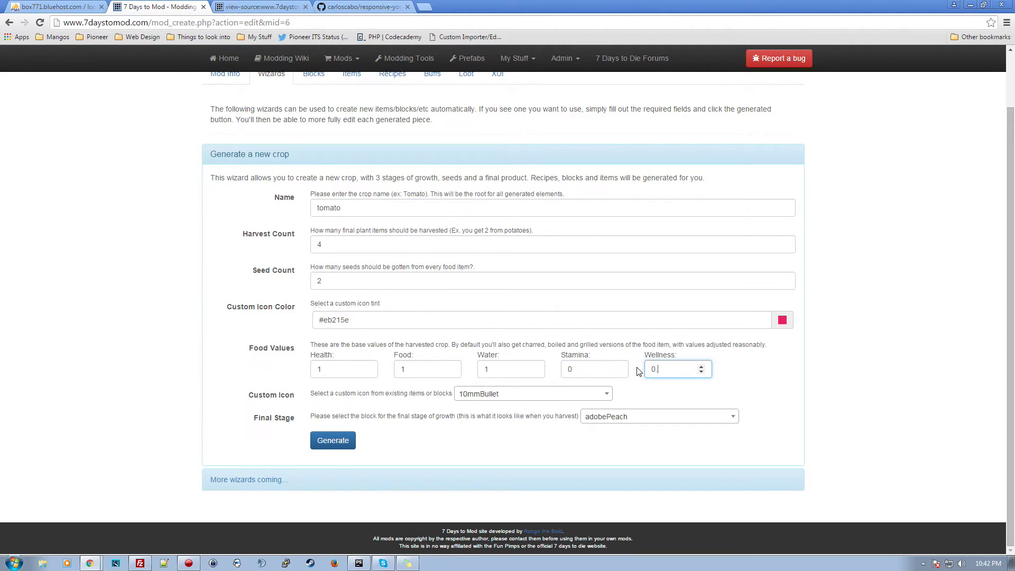
{"action": "key", "text": "shift+Tab"}
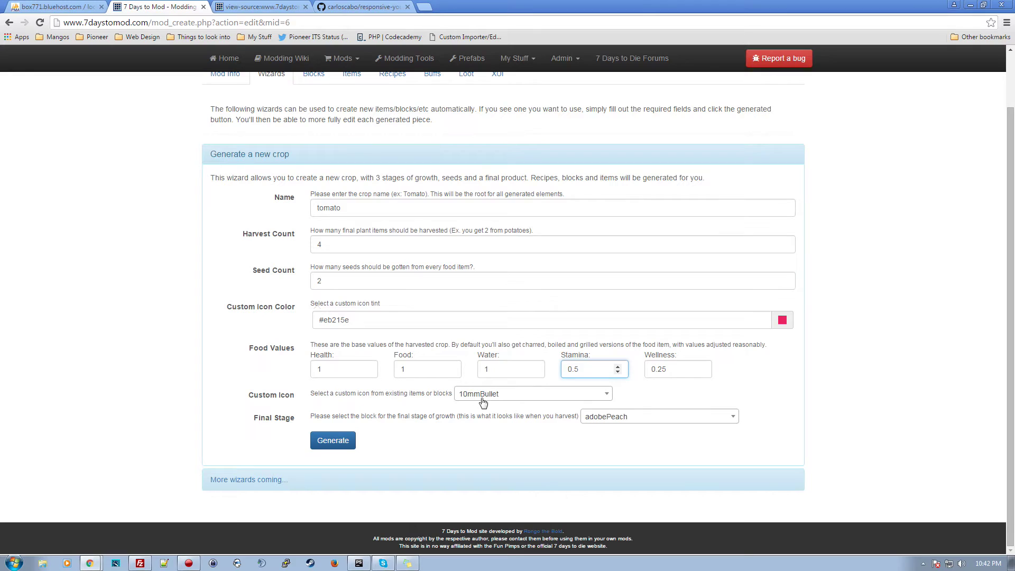
- Choose rockSmall as the crop's custom icon
{"action": "left_click", "coordinate": [517, 400]}
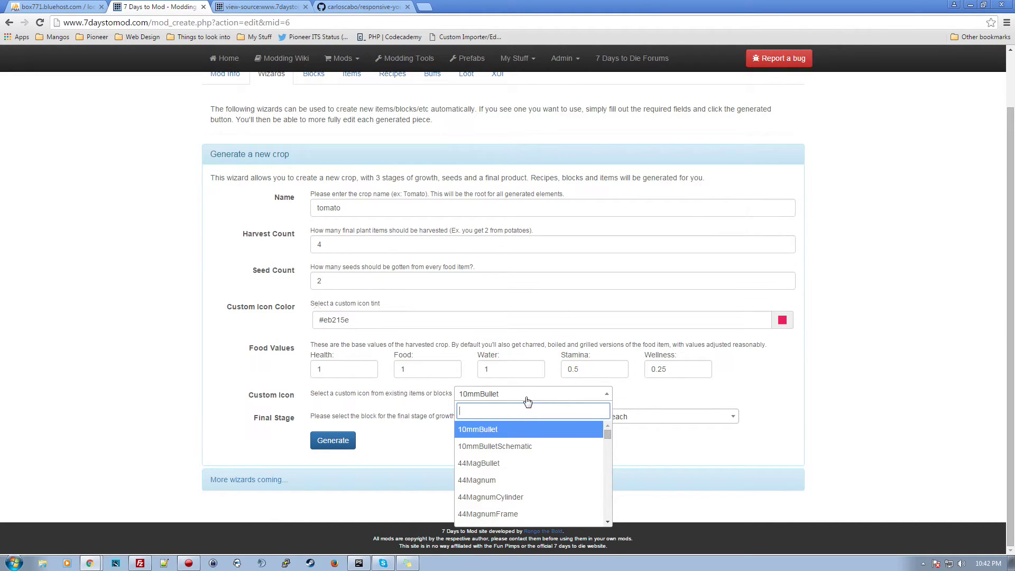
{"action": "type", "text": "rock"}
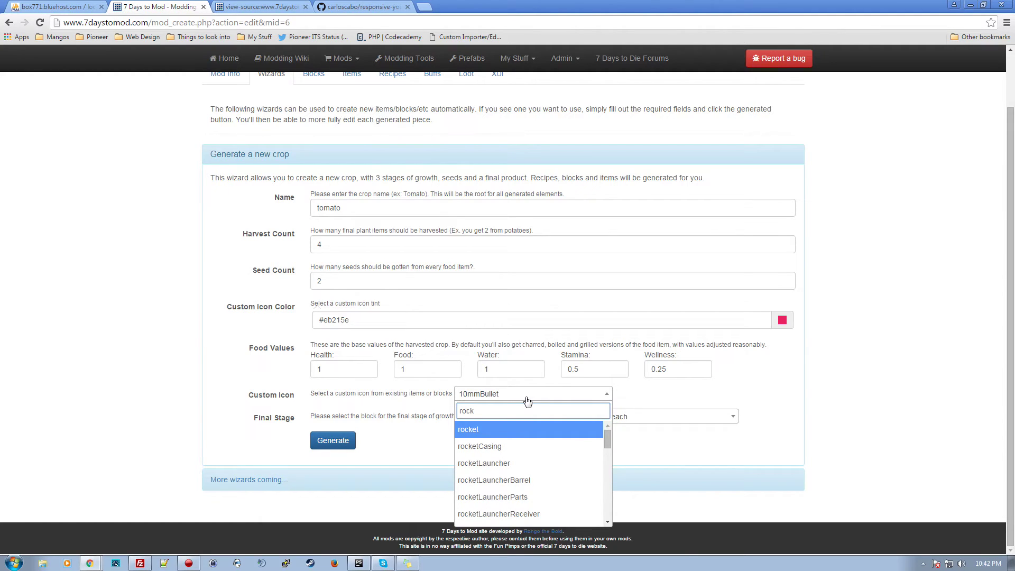
{"action": "type", "text": "s"}
{"action": "key", "text": "Return"}
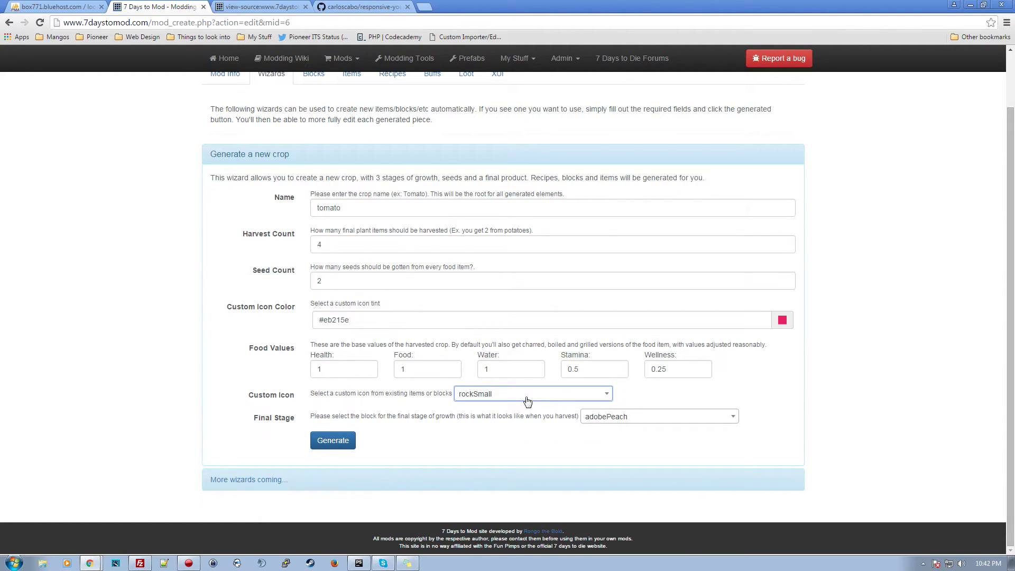
{"action": "left_click", "coordinate": [494, 437]}
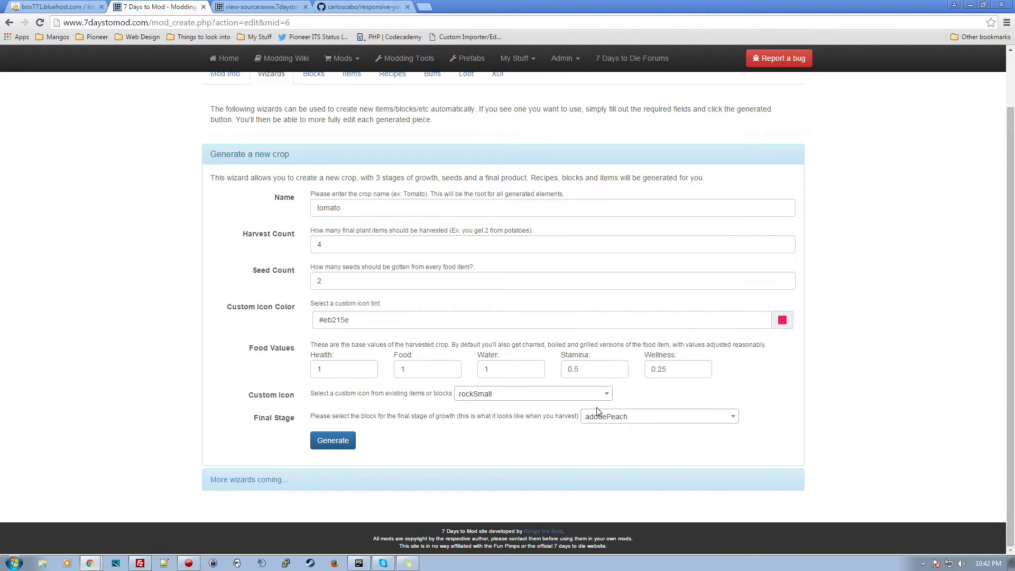
- Set plantChrysanthemum as the final stage and generate the tomato crop blocks
{"action": "left_click", "coordinate": [609, 415]}
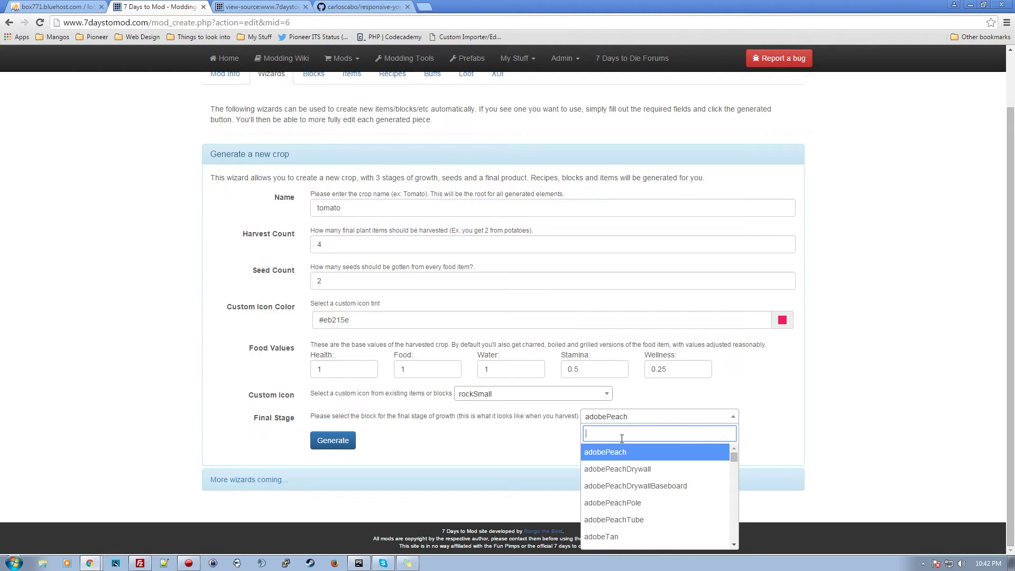
{"action": "type", "text": "plan"}
{"action": "key", "text": "Down"}
{"action": "key", "text": "Down"}
{"action": "key", "text": "Down"}
{"action": "key", "text": "Down"}
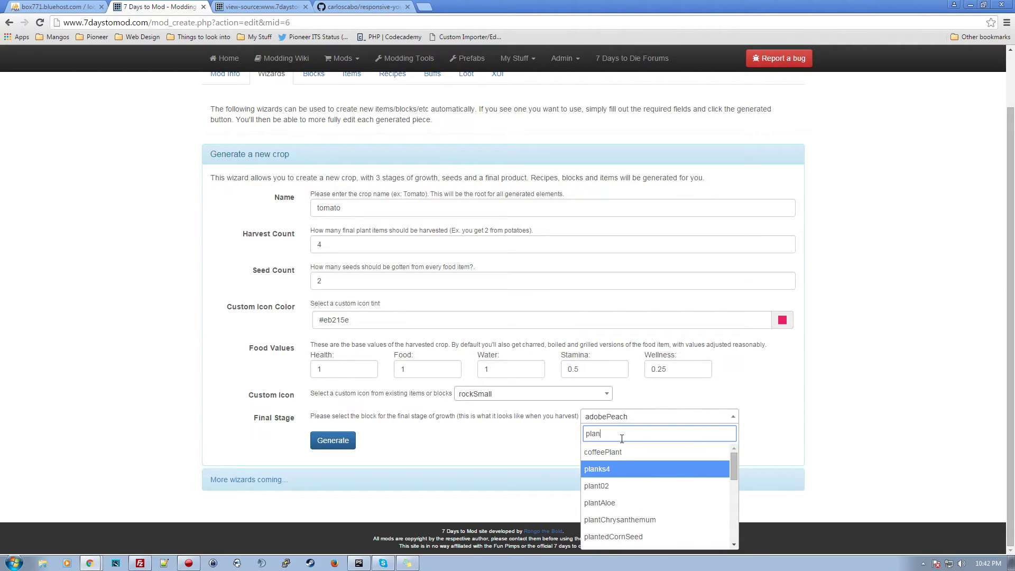
{"action": "key", "text": "Return"}
{"action": "left_click", "coordinate": [623, 442]}
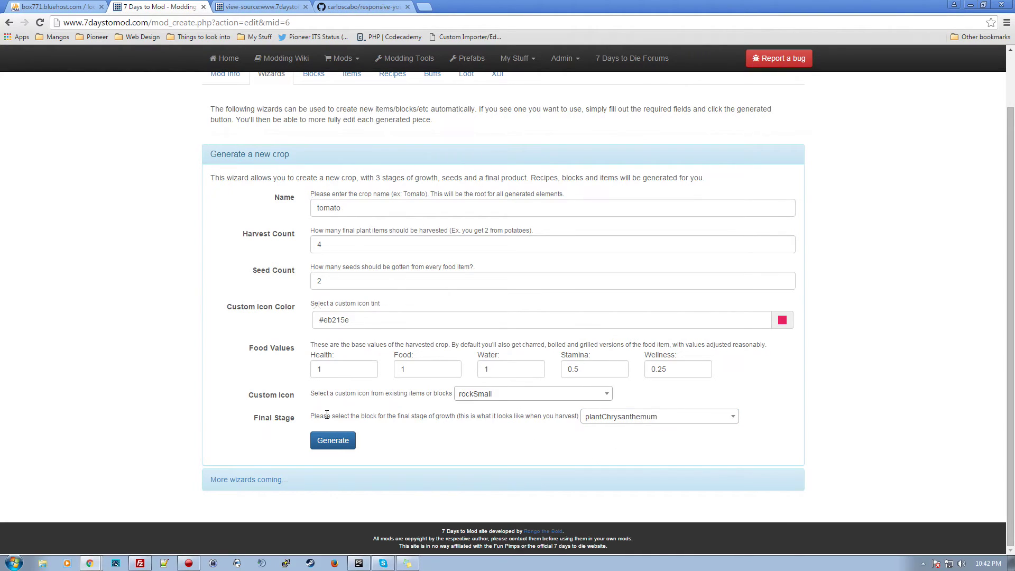
{"action": "left_click", "coordinate": [333, 441]}
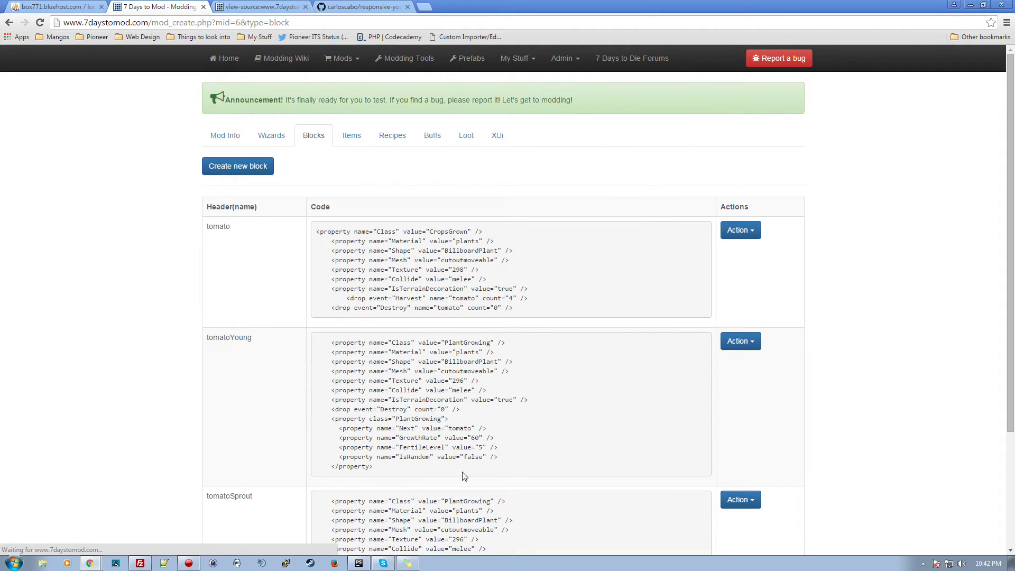
- Scroll through the generated tomato block code on the Blocks tab
{"action": "scroll", "coordinate": [523, 354], "scroll_direction": "down", "scroll_amount": 2}
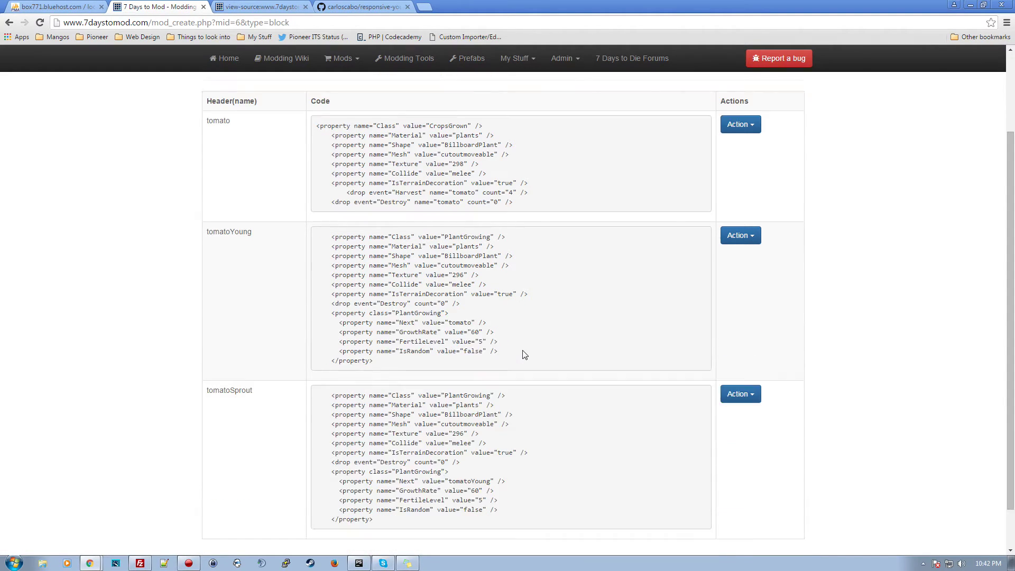
{"action": "scroll", "coordinate": [524, 354], "scroll_direction": "down", "scroll_amount": 1}
{"action": "scroll", "coordinate": [523, 385], "scroll_direction": "up", "scroll_amount": 3}
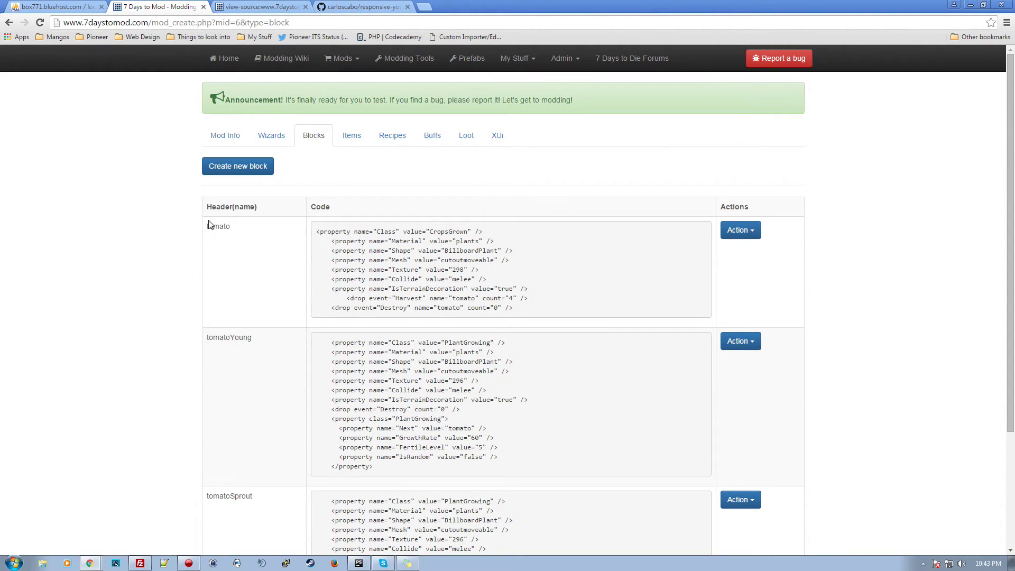
{"action": "scroll", "coordinate": [357, 230], "scroll_direction": "down", "scroll_amount": 3}
{"action": "scroll", "coordinate": [296, 190], "scroll_direction": "up", "scroll_amount": 1}
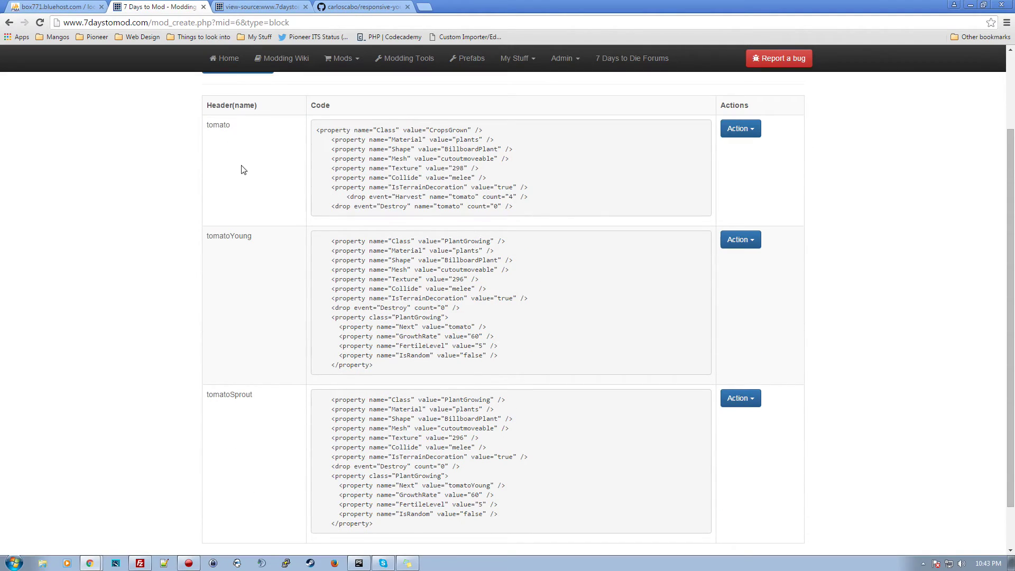
{"action": "scroll", "coordinate": [499, 327], "scroll_direction": "down", "scroll_amount": 1}
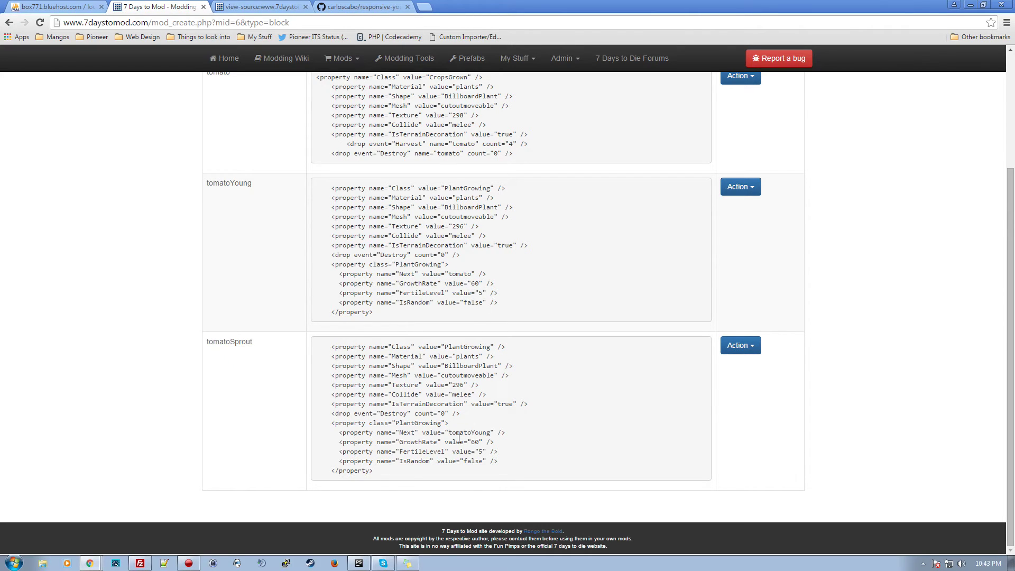
{"action": "scroll", "coordinate": [505, 286], "scroll_direction": "up", "scroll_amount": 3}
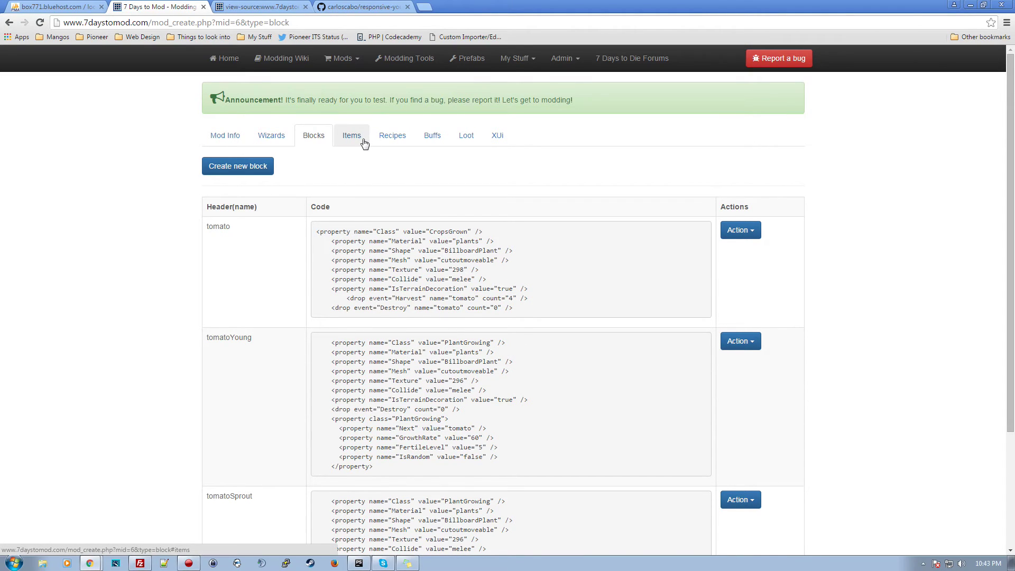
- Review the generated item code for tomatoGrilled, tomatoBoiled, tomatoCharred and tomatoSeed on the Items tab
{"action": "left_click", "coordinate": [352, 136]}
{"action": "scroll", "coordinate": [203, 253], "scroll_direction": "down", "scroll_amount": 2}
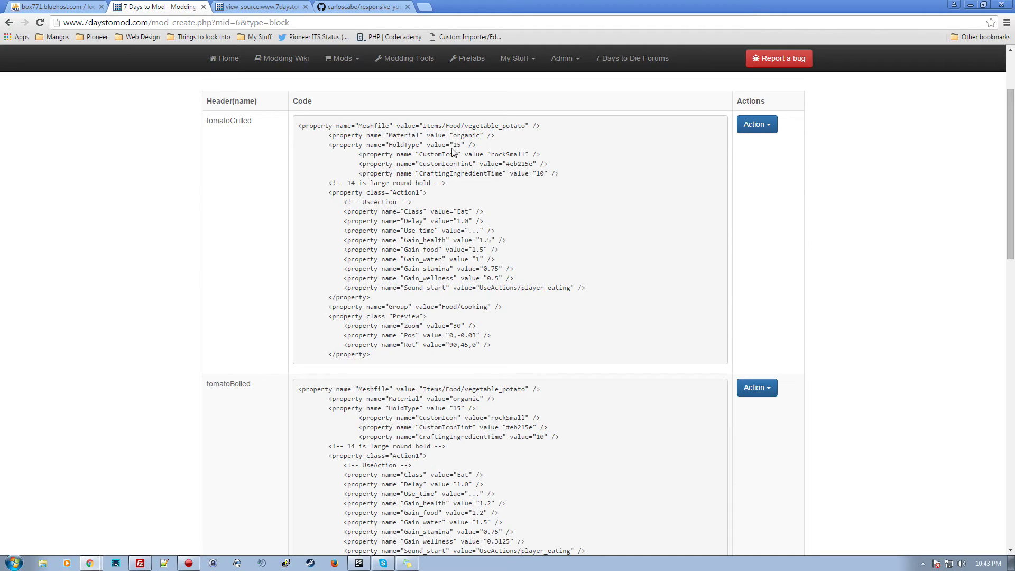
{"action": "left_click_drag", "start_coordinate": [468, 154], "coordinate": [567, 160]}
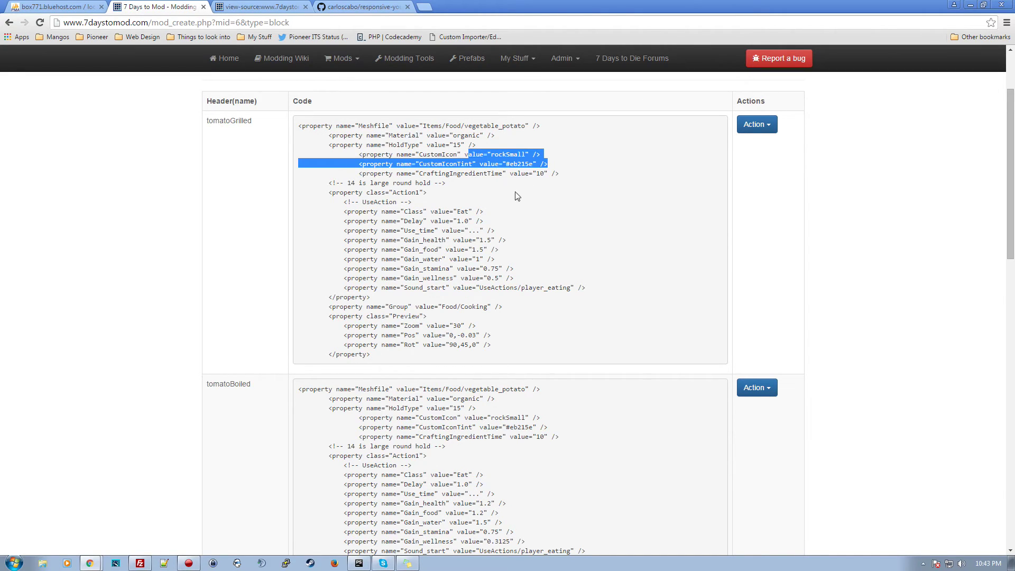
{"action": "scroll", "coordinate": [486, 185], "scroll_direction": "down", "scroll_amount": 3}
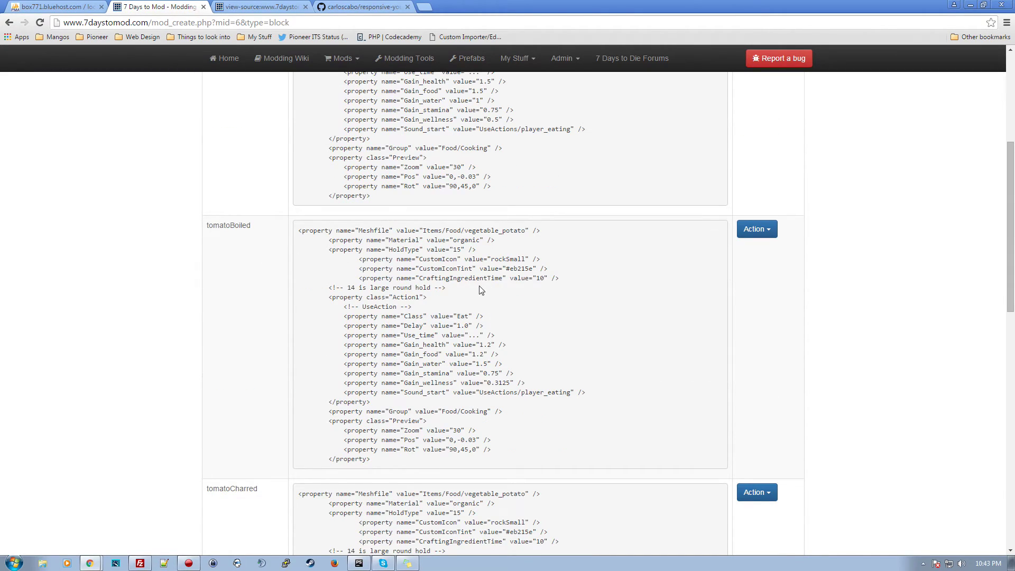
{"action": "scroll", "coordinate": [201, 327], "scroll_direction": "down", "scroll_amount": 9}
{"action": "scroll", "coordinate": [489, 368], "scroll_direction": "down", "scroll_amount": 4}
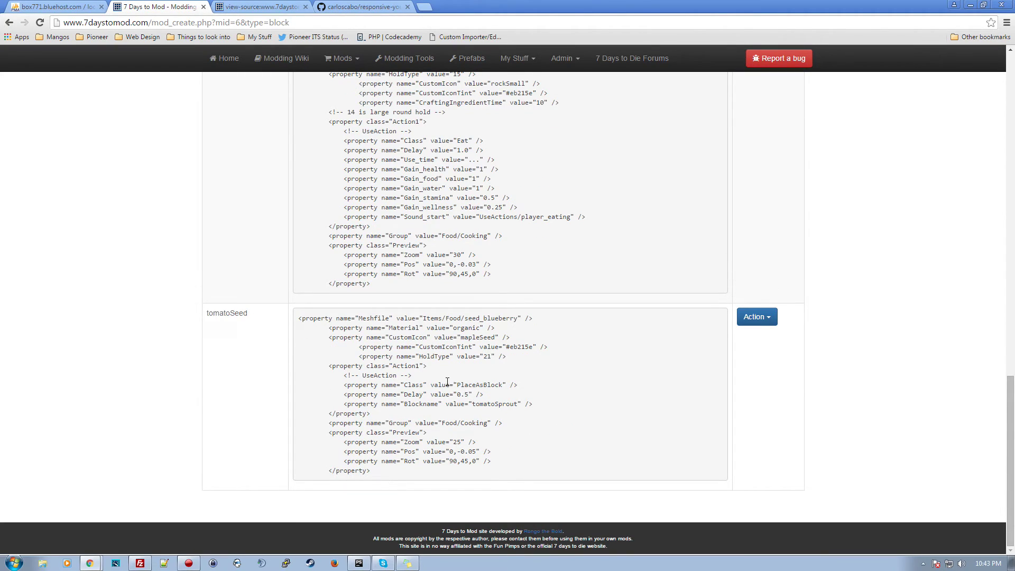
{"action": "left_click_drag", "start_coordinate": [447, 382], "coordinate": [530, 405]}
{"action": "left_click", "coordinate": [492, 418]}
{"action": "scroll", "coordinate": [581, 381], "scroll_direction": "up", "scroll_amount": 13}
{"action": "scroll", "coordinate": [562, 347], "scroll_direction": "up", "scroll_amount": 2}
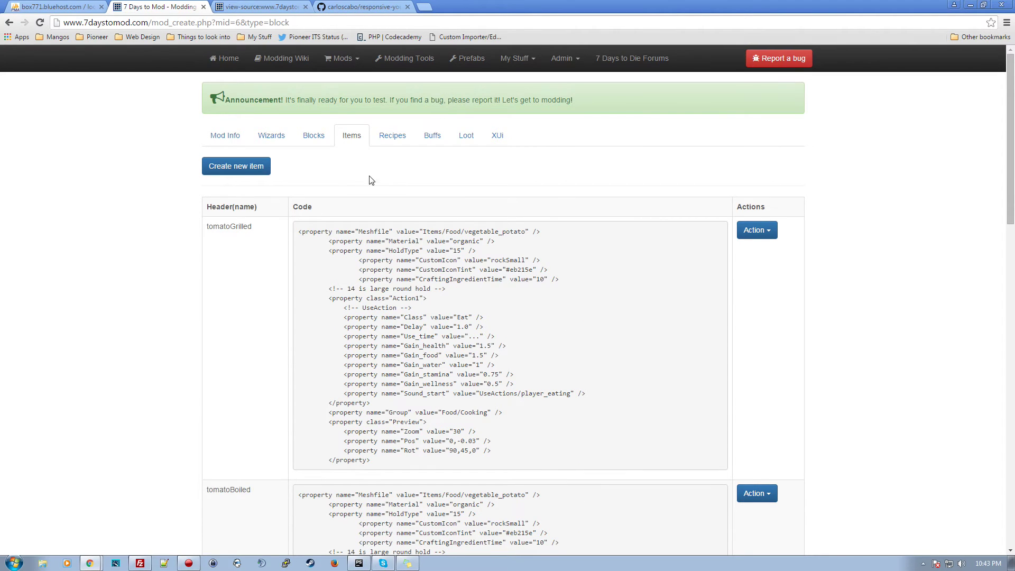
- Look through the Recipes, Buffs, Loot and XUi tabs, ending on the four tomato recipes
{"action": "left_click", "coordinate": [394, 138]}
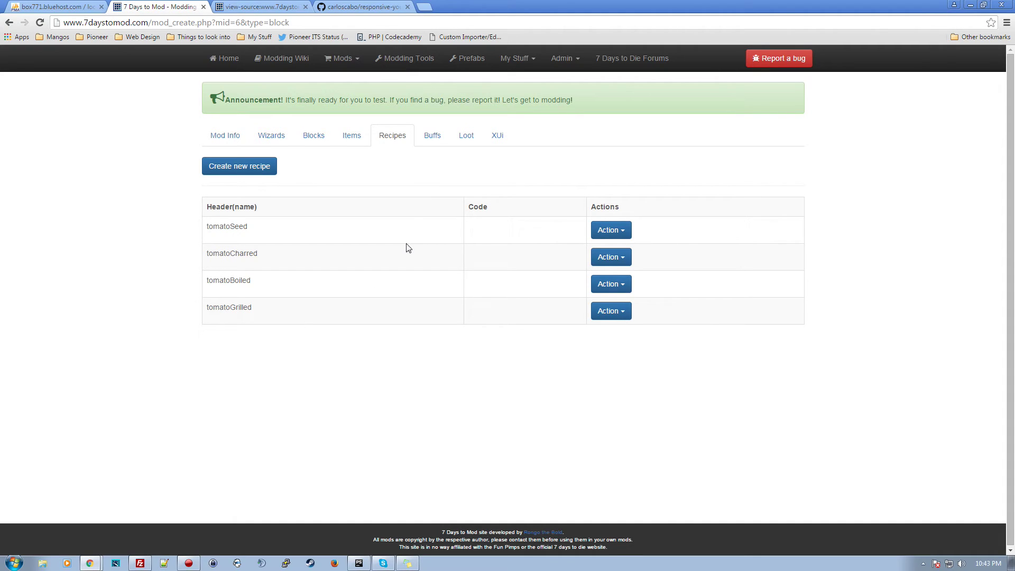
{"action": "left_click", "coordinate": [440, 141]}
{"action": "left_click", "coordinate": [465, 143]}
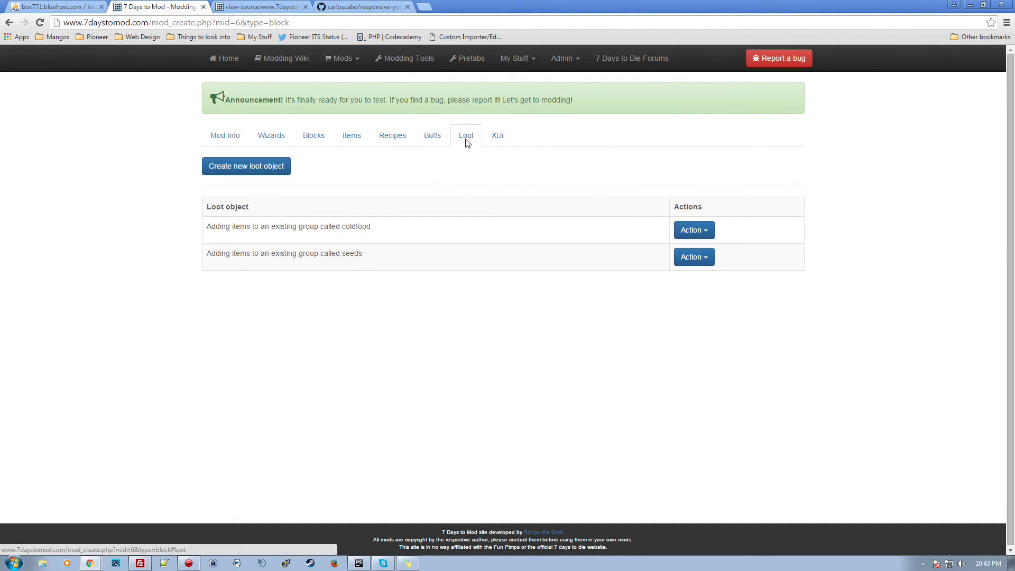
{"action": "left_click", "coordinate": [500, 139]}
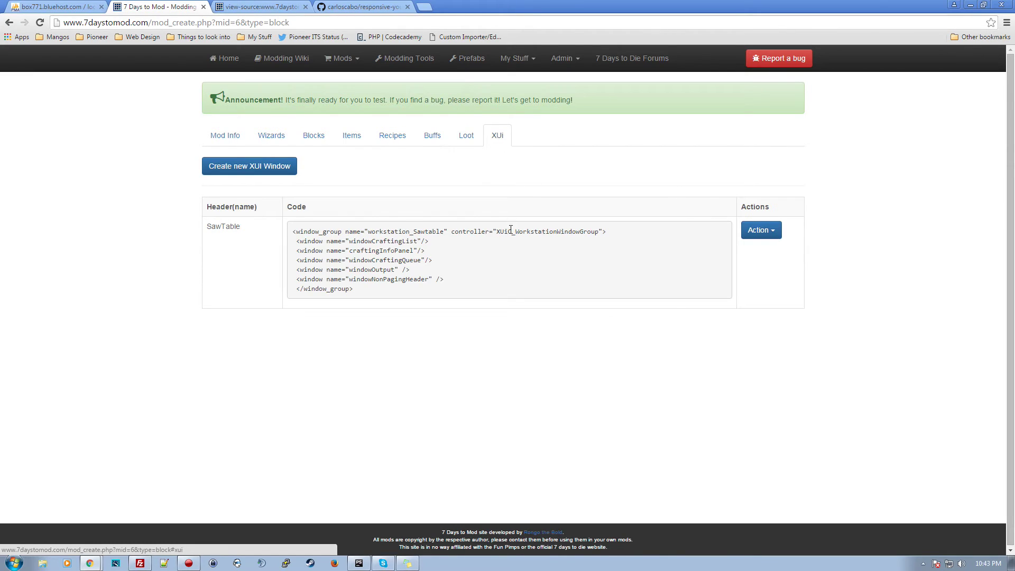
{"action": "left_click", "coordinate": [429, 132]}
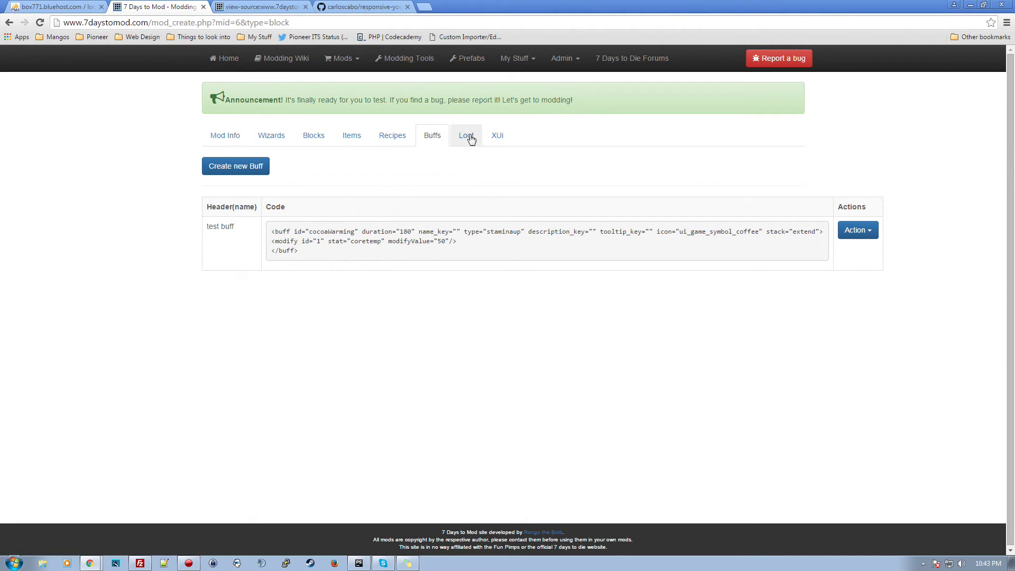
{"action": "left_click", "coordinate": [390, 142]}
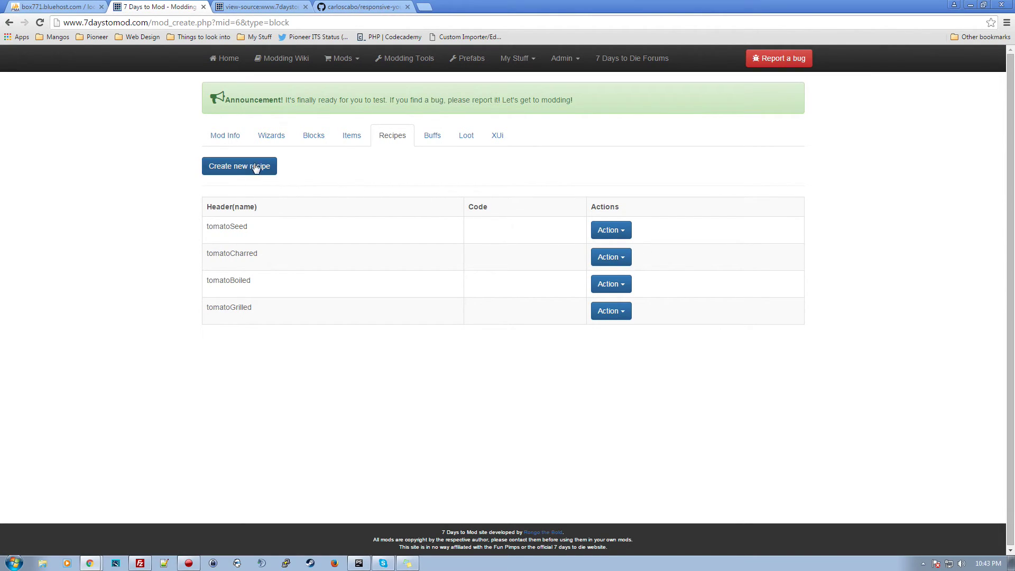
- Start a new recipe named tomatoSoup without copying an existing recipe
{"action": "left_click", "coordinate": [229, 173]}
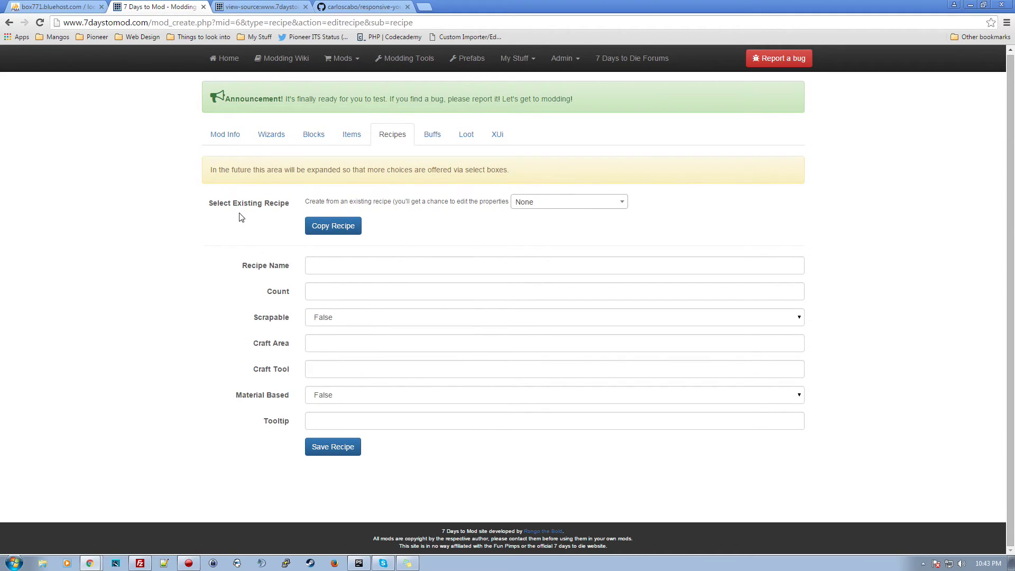
{"action": "left_click", "coordinate": [535, 209]}
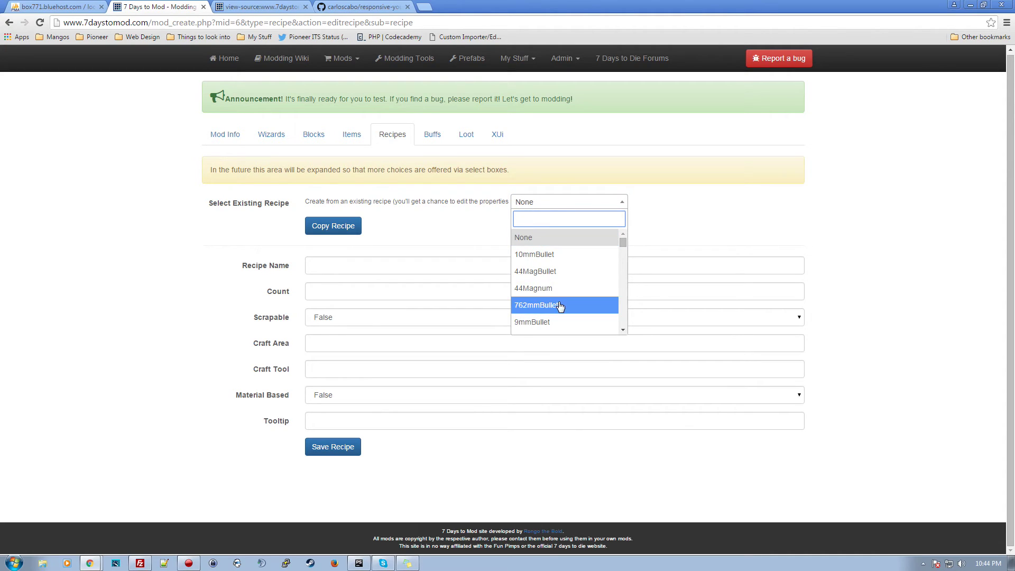
{"action": "scroll", "coordinate": [550, 301], "scroll_direction": "down", "scroll_amount": 2}
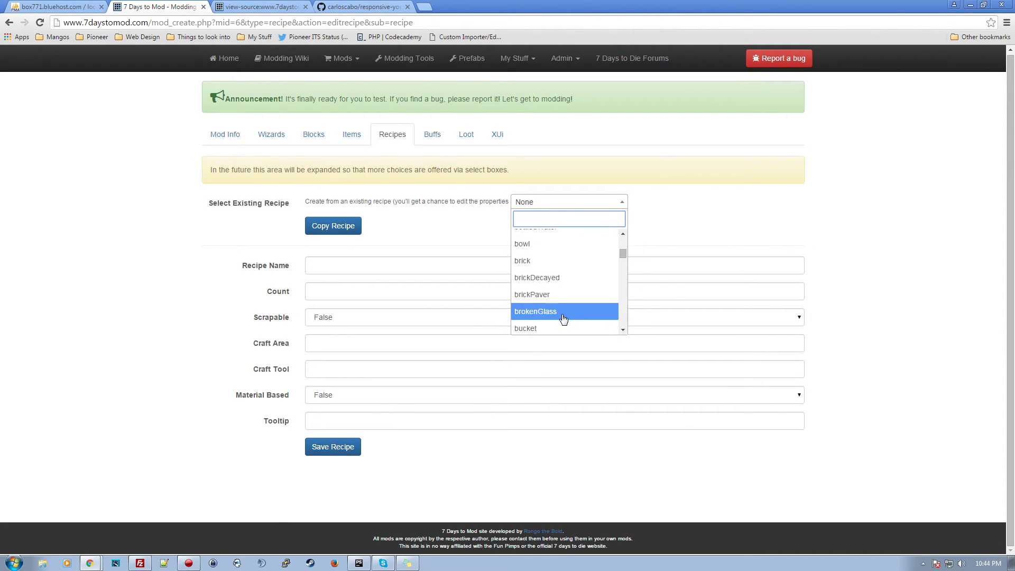
{"action": "left_click", "coordinate": [441, 248]}
{"action": "left_click", "coordinate": [325, 265]}
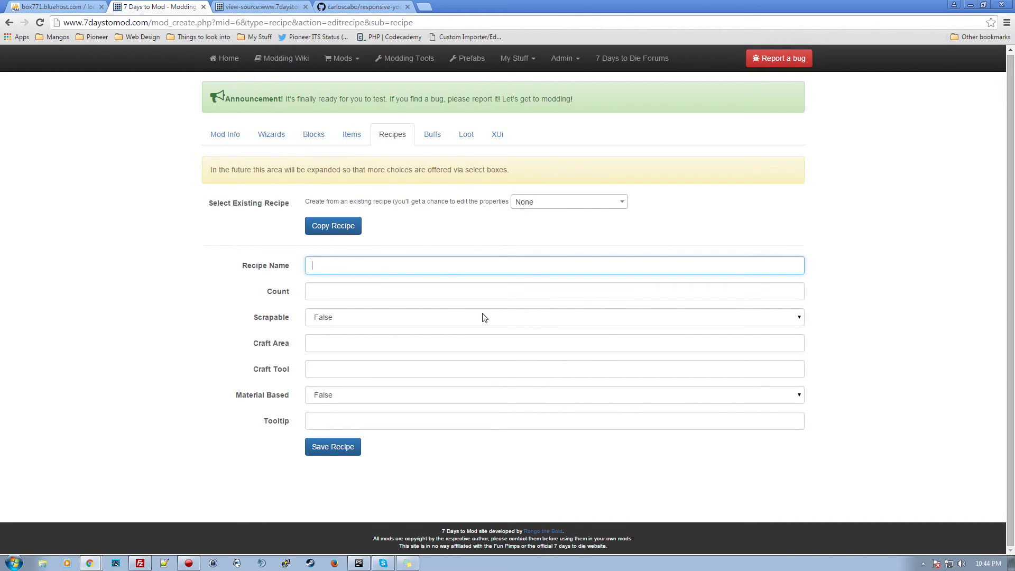
{"action": "type", "text": "t"}
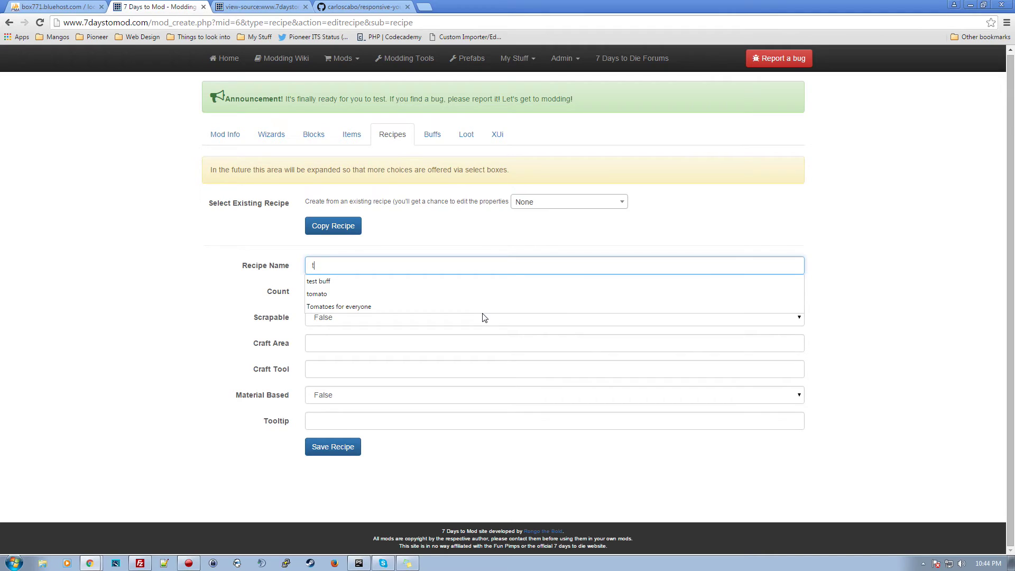
{"action": "type", "text": "omatoSoup"}
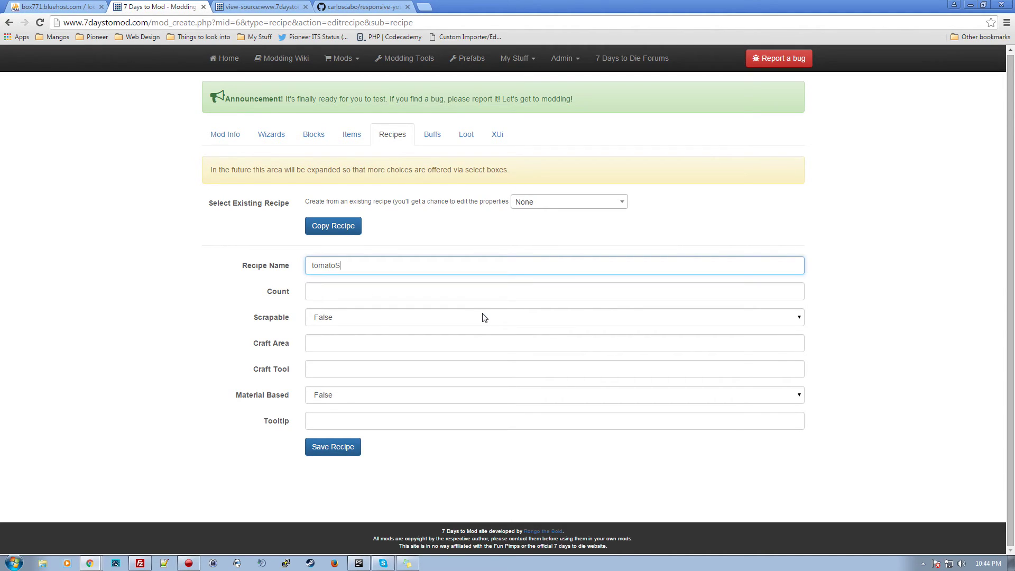
- Give tomatoSoup count 1, craft area campfire and craft tool cookingPot, and save it
{"action": "left_click", "coordinate": [381, 294]}
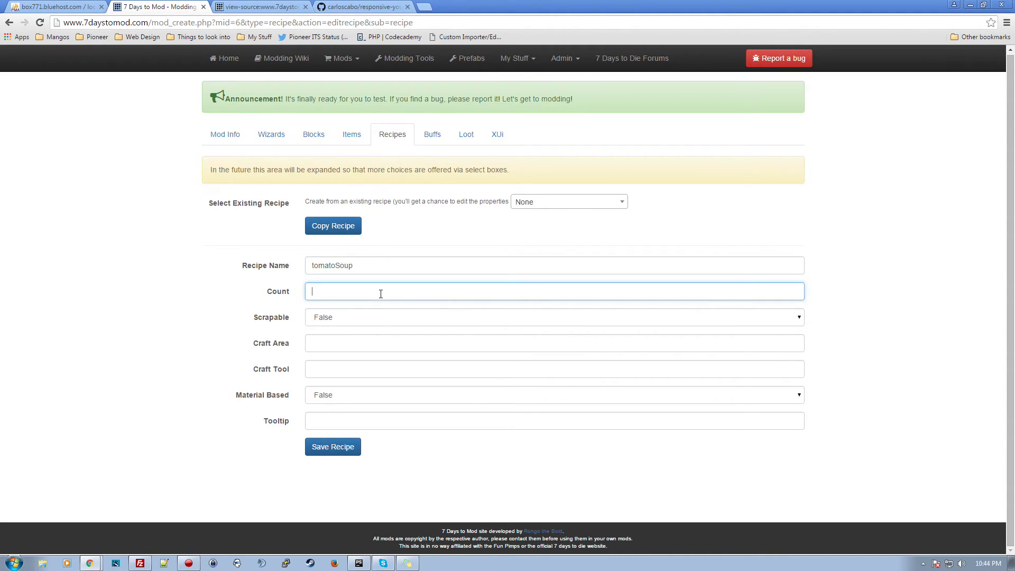
{"action": "type", "text": "1"}
{"action": "key", "text": "Tab"}
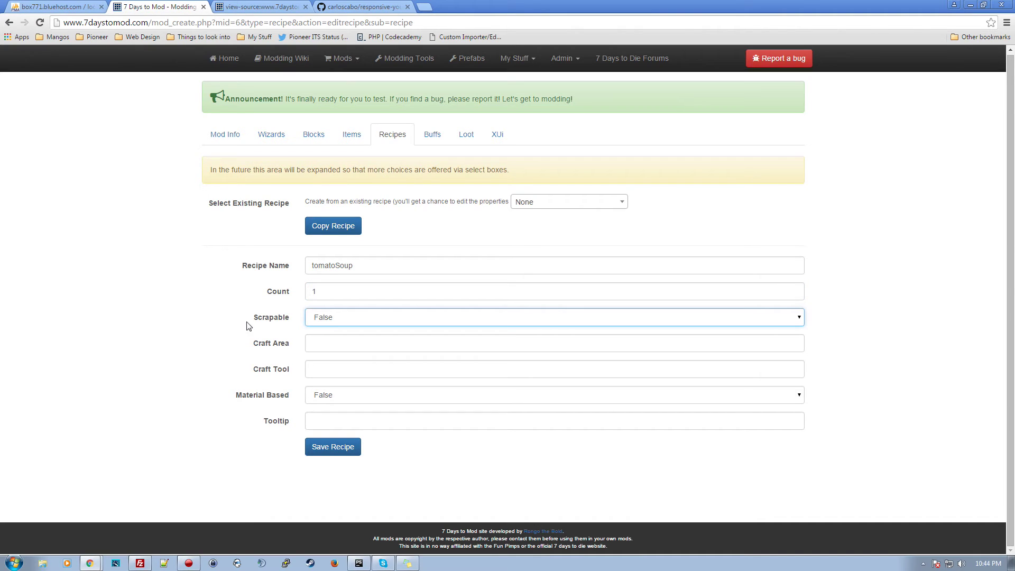
{"action": "left_click", "coordinate": [324, 348]}
{"action": "type", "text": "campfire"}
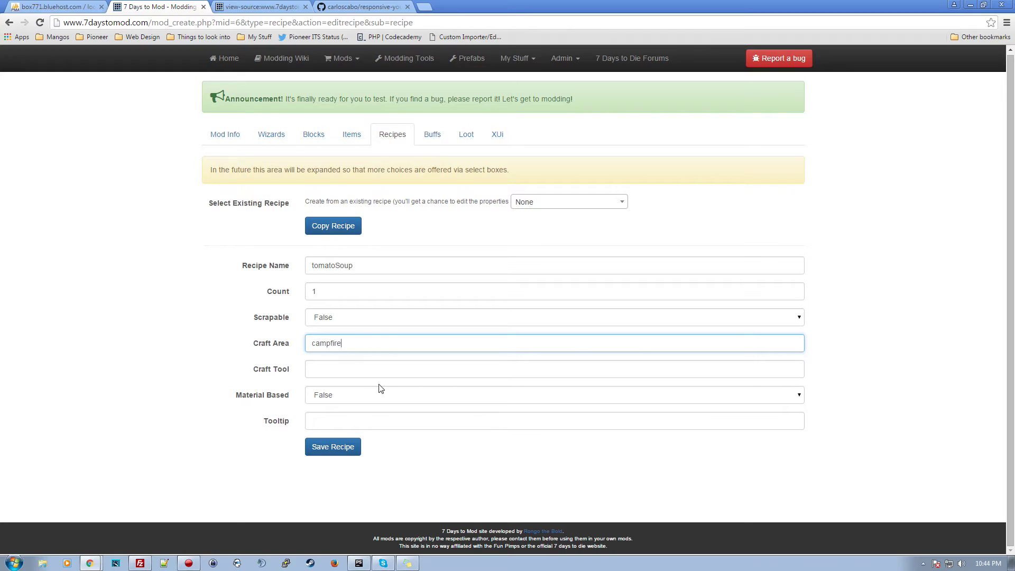
{"action": "left_click", "coordinate": [339, 374]}
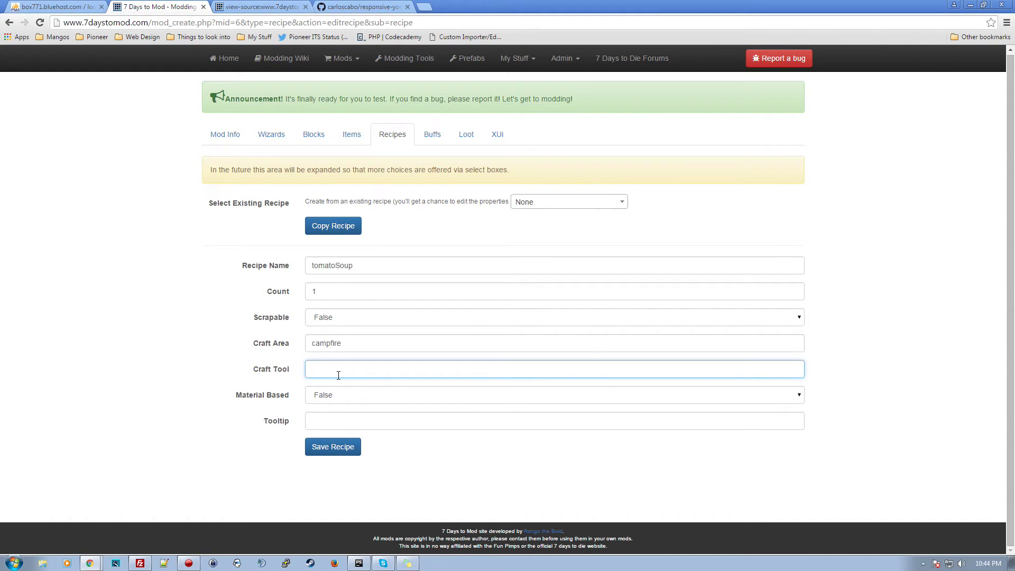
{"action": "type", "text": "cookingPot"}
{"action": "left_click", "coordinate": [339, 446]}
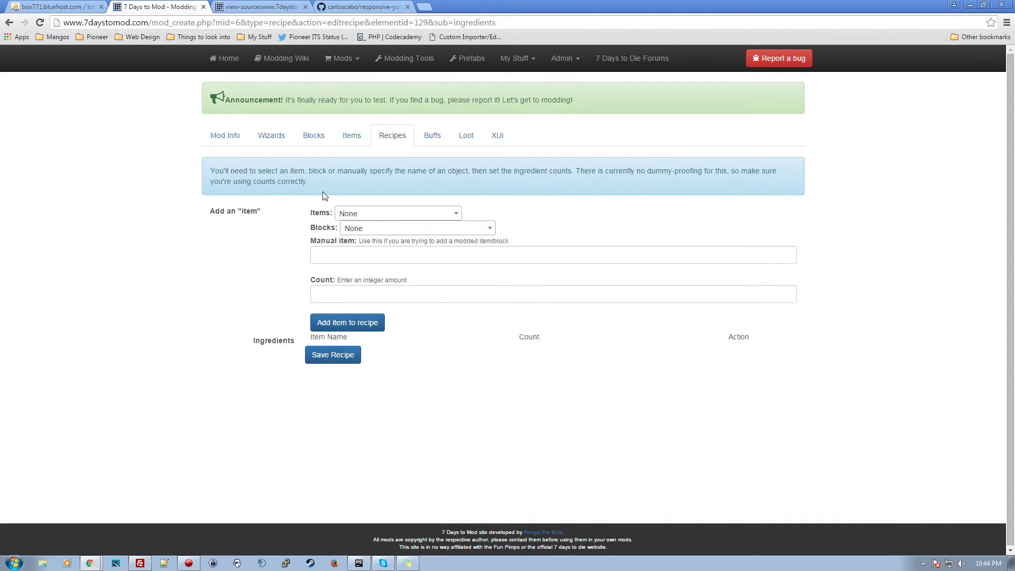
- Add tomato as a manual ingredient with count 1
{"action": "left_click", "coordinate": [350, 214]}
{"action": "left_click", "coordinate": [354, 216]}
{"action": "left_click", "coordinate": [341, 255]}
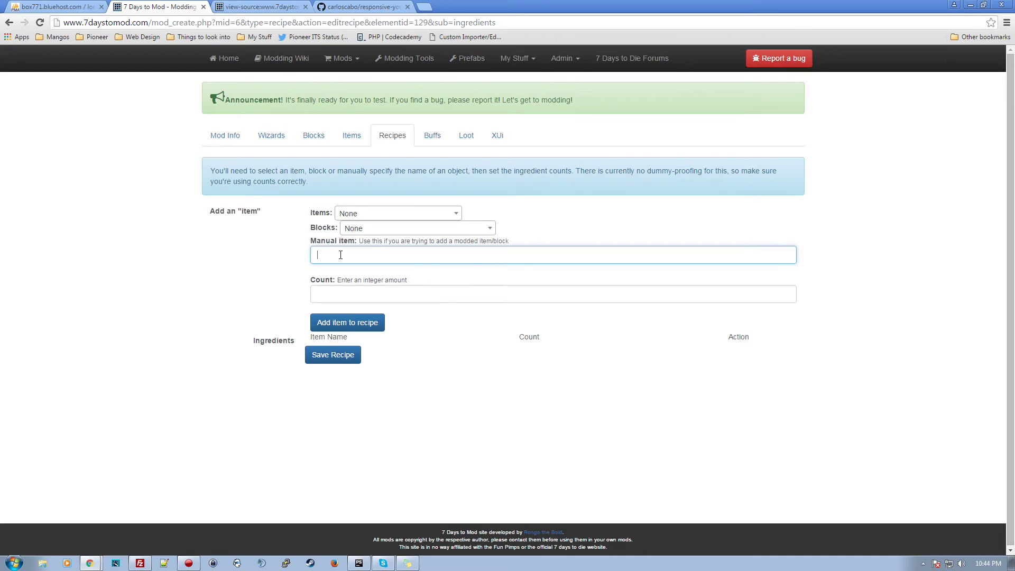
{"action": "type", "text": "tomato"}
{"action": "left_click", "coordinate": [375, 289]}
{"action": "type", "text": "1"}
{"action": "left_click", "coordinate": [369, 323]}
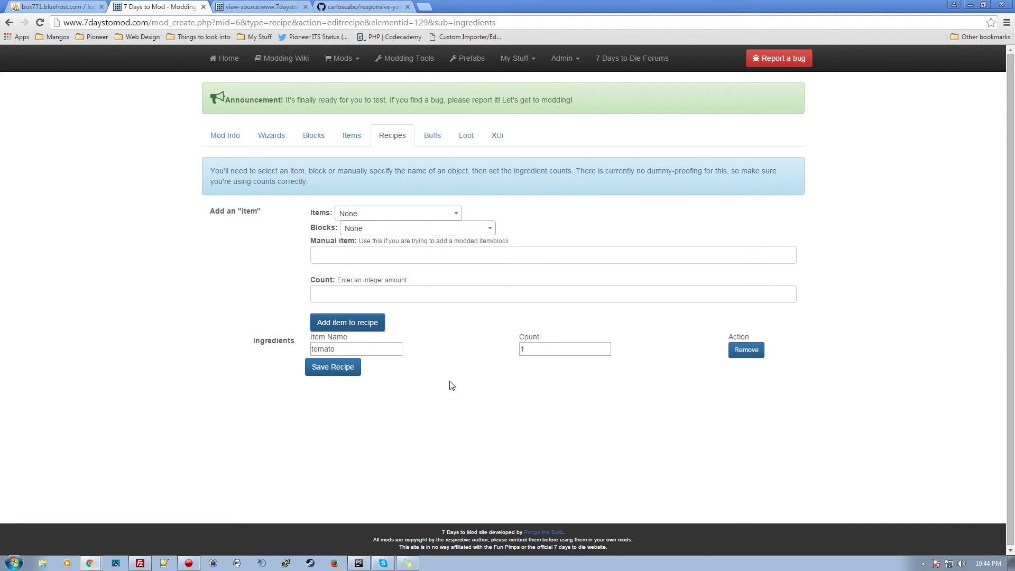
- Add bottledWater from the items list as an ingredient with count 1
{"action": "left_click", "coordinate": [369, 214]}
{"action": "type", "text": "bot"}
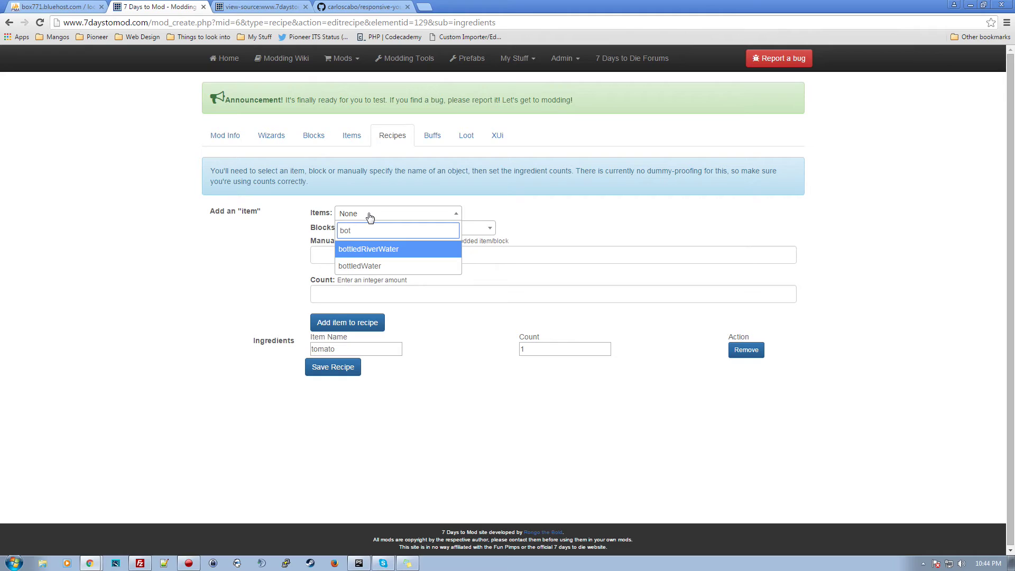
{"action": "left_click", "coordinate": [359, 266]}
{"action": "left_click", "coordinate": [336, 294]}
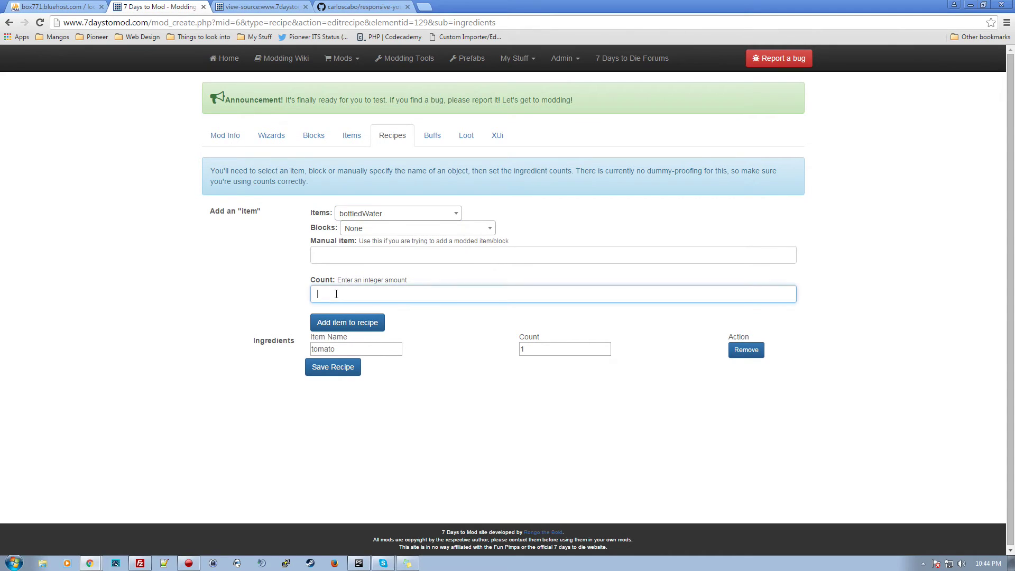
{"action": "type", "text": "1"}
{"action": "left_click", "coordinate": [373, 326]}
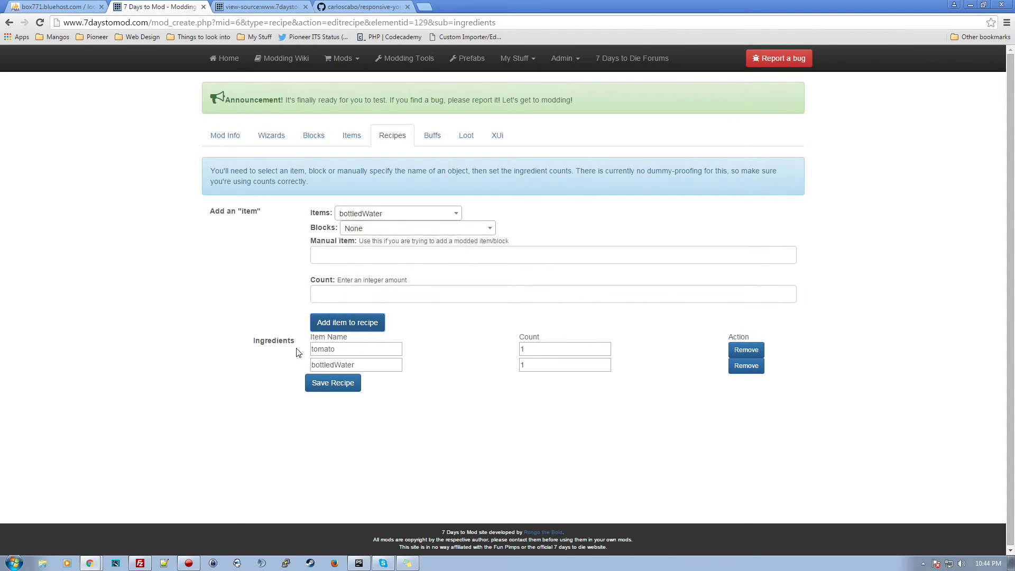
- Change the tomato ingredient count to 2 and save the recipe's ingredients
{"action": "left_click", "coordinate": [522, 349]}
{"action": "type", "text": "2"}
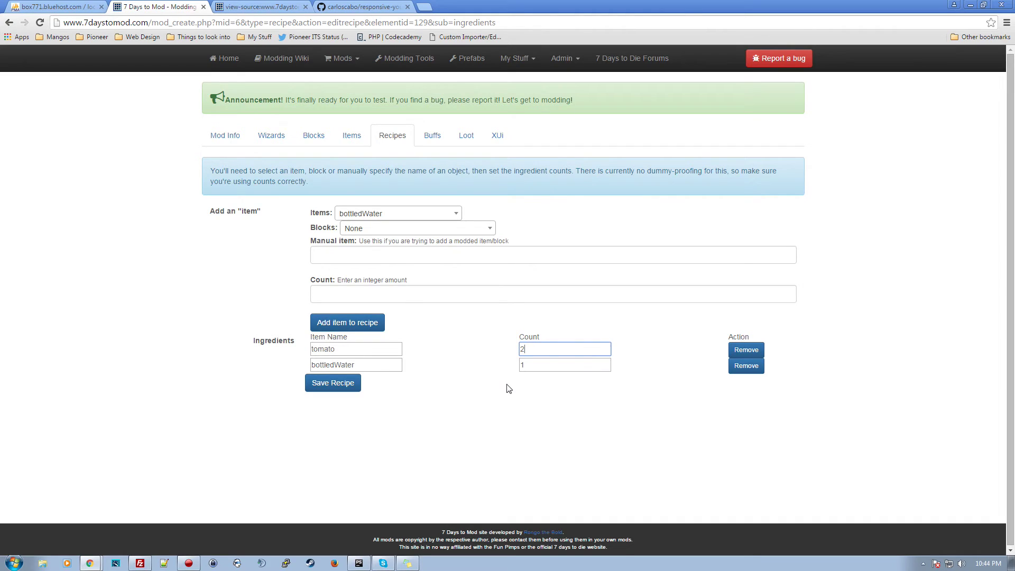
{"action": "left_click", "coordinate": [509, 388]}
{"action": "left_click", "coordinate": [338, 384]}
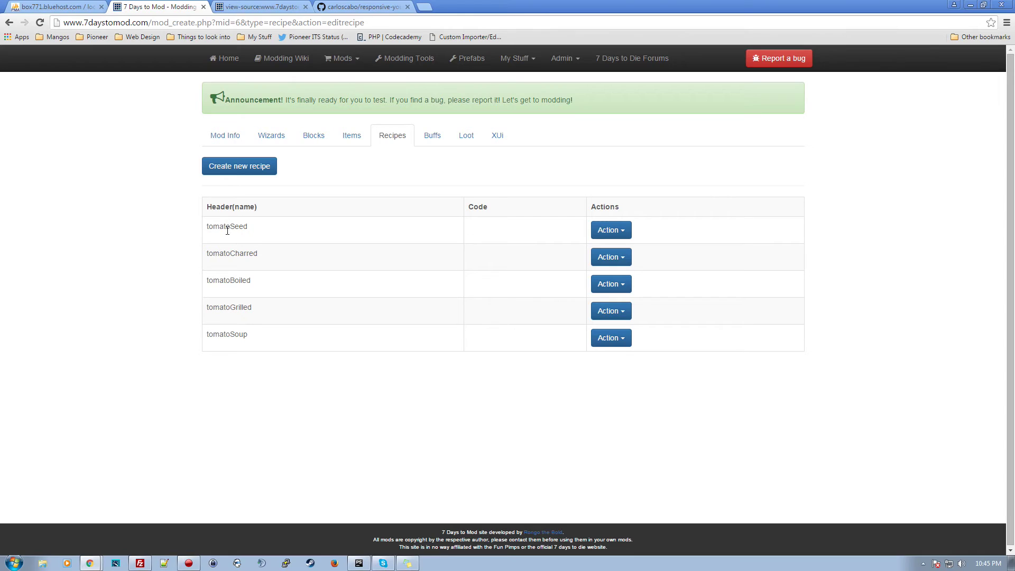
- Reopen tomatoSoup's ingredients, which show only bottledWater ×1, and abandon re-adding a manual ingredient
{"action": "left_click", "coordinate": [602, 341]}
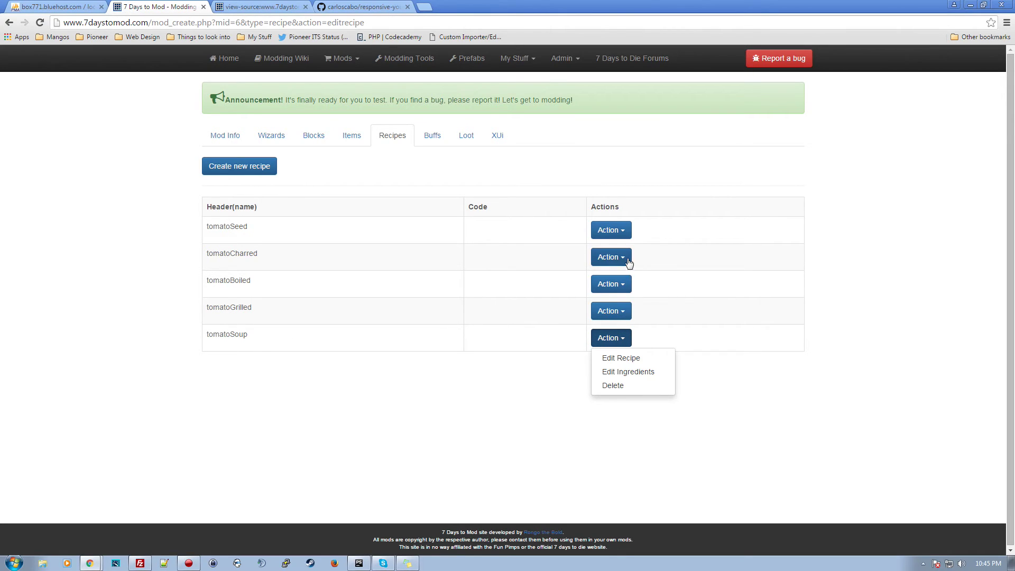
{"action": "left_click", "coordinate": [611, 373]}
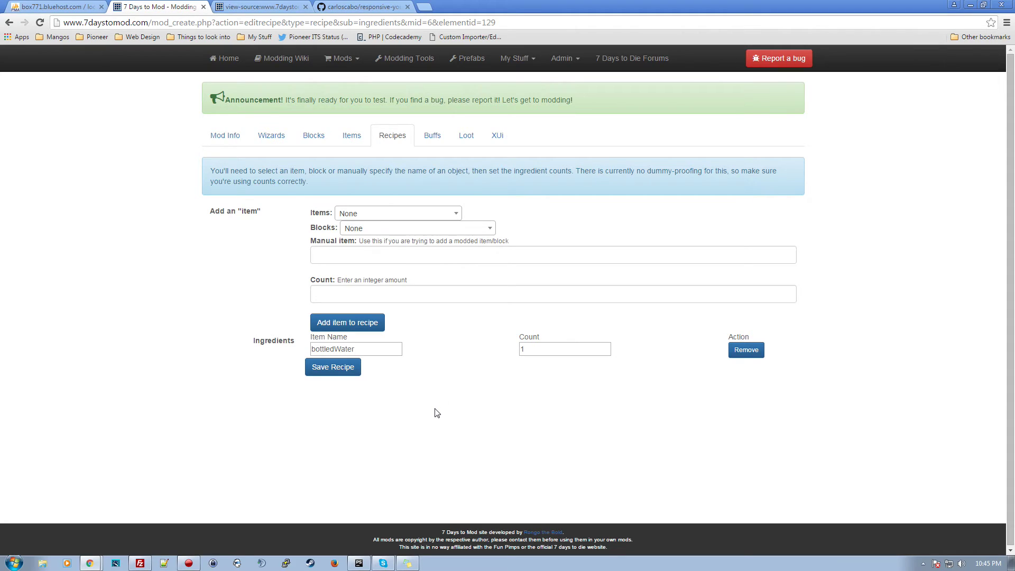
{"action": "left_click", "coordinate": [343, 254]}
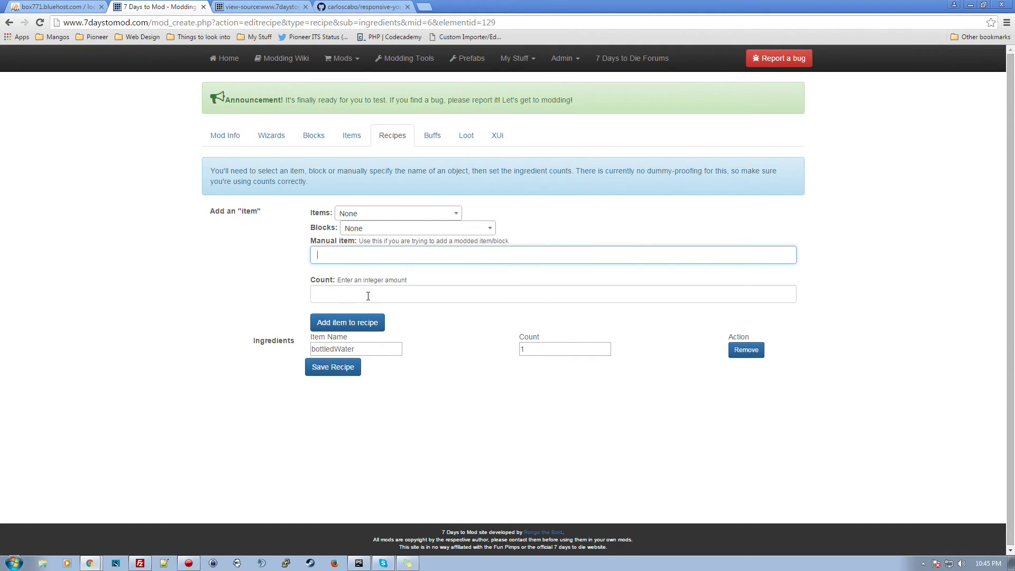
{"action": "left_click", "coordinate": [442, 379]}
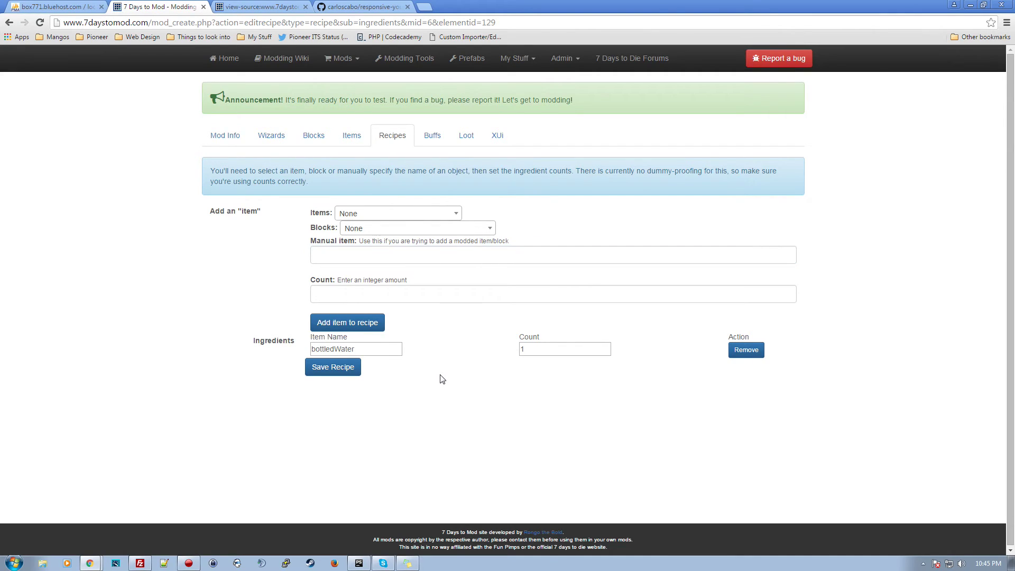
- Submit a bug report reading 'lost tomato when manually creating recipe.' and dismiss the acknowledgement
{"action": "left_click", "coordinate": [790, 60]}
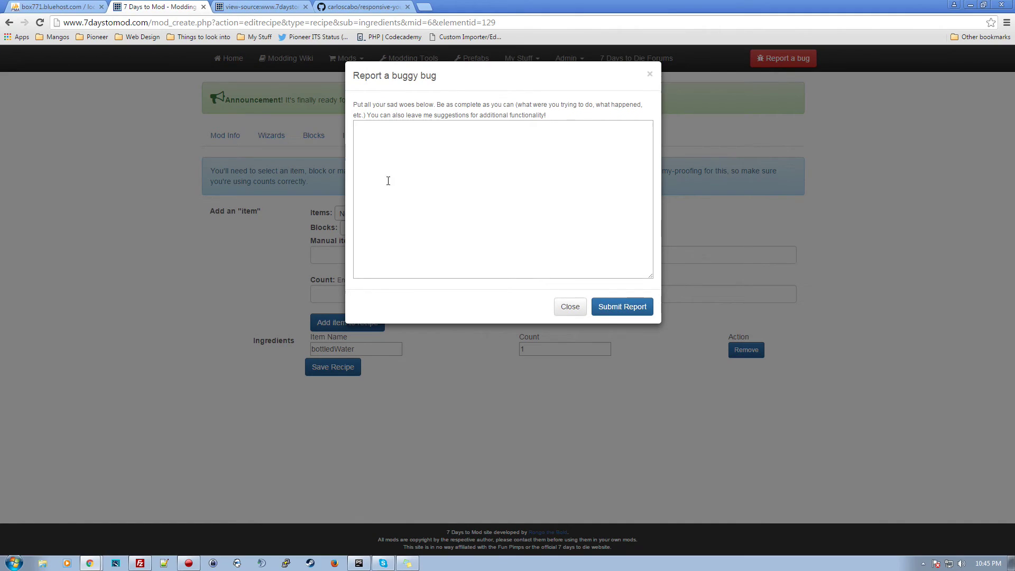
{"action": "left_click", "coordinate": [452, 153]}
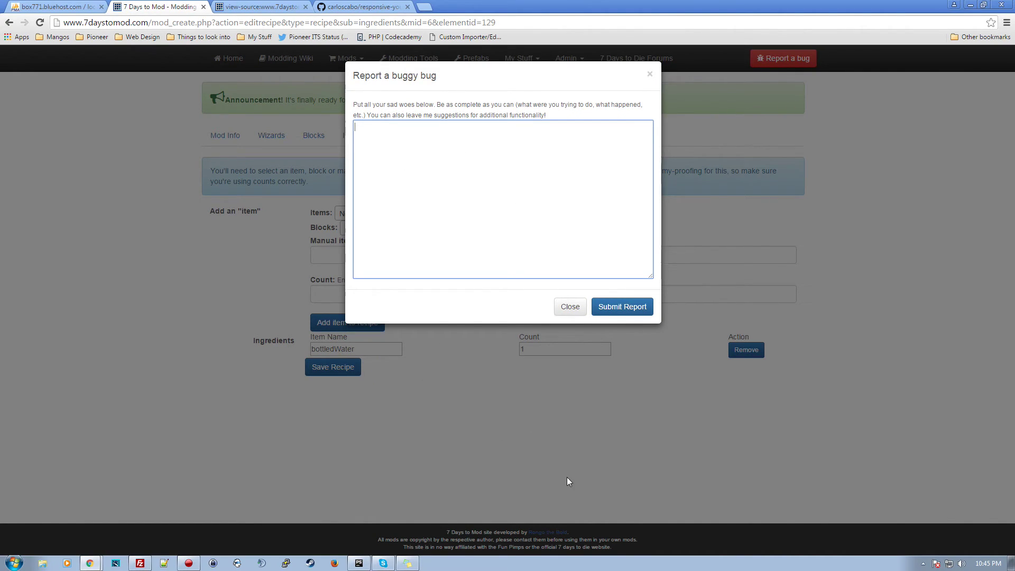
{"action": "type", "text": "lost tomato when manually creating rcipe."}
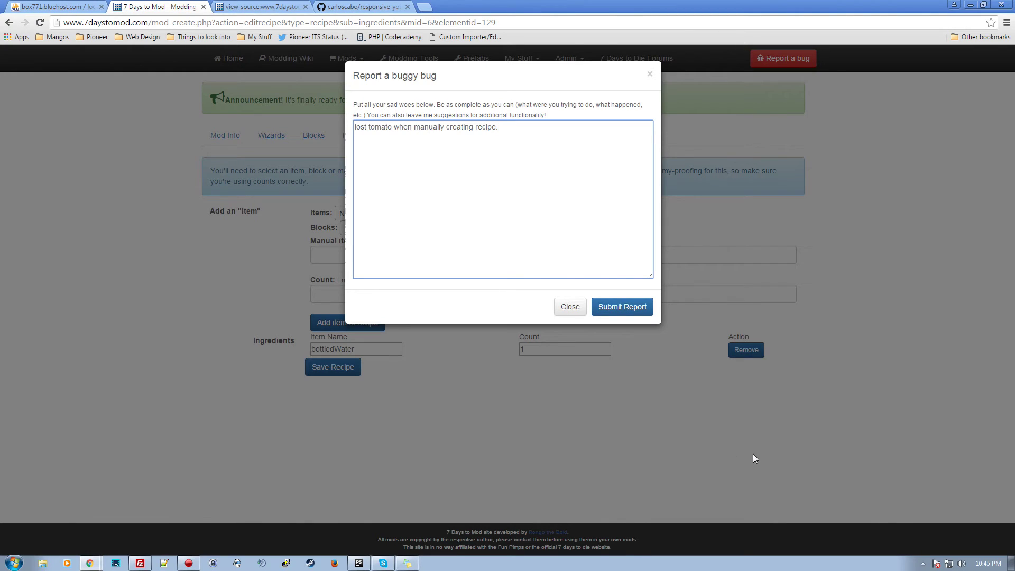
{"action": "left_click", "coordinate": [626, 306]}
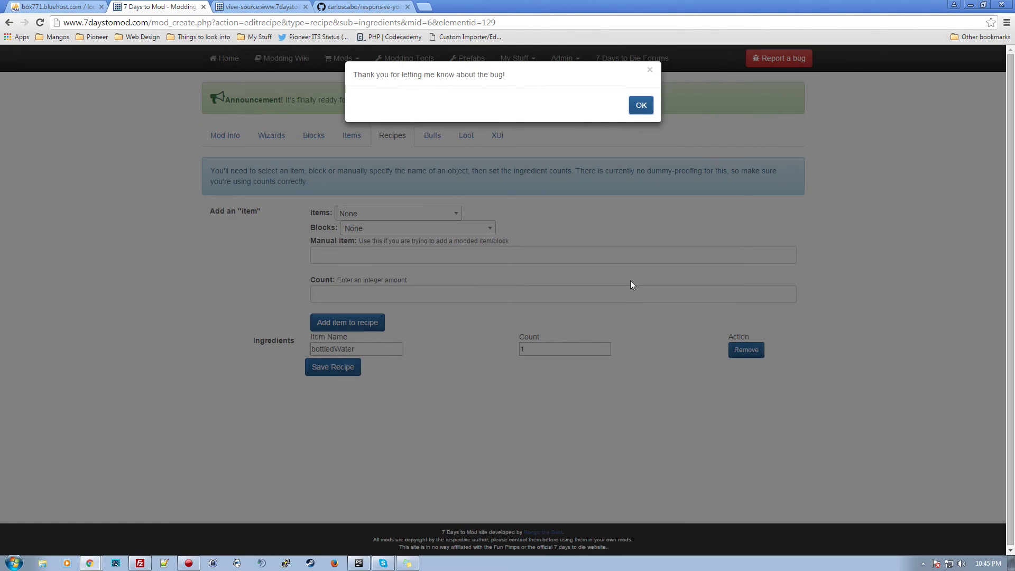
{"action": "left_click", "coordinate": [640, 105]}
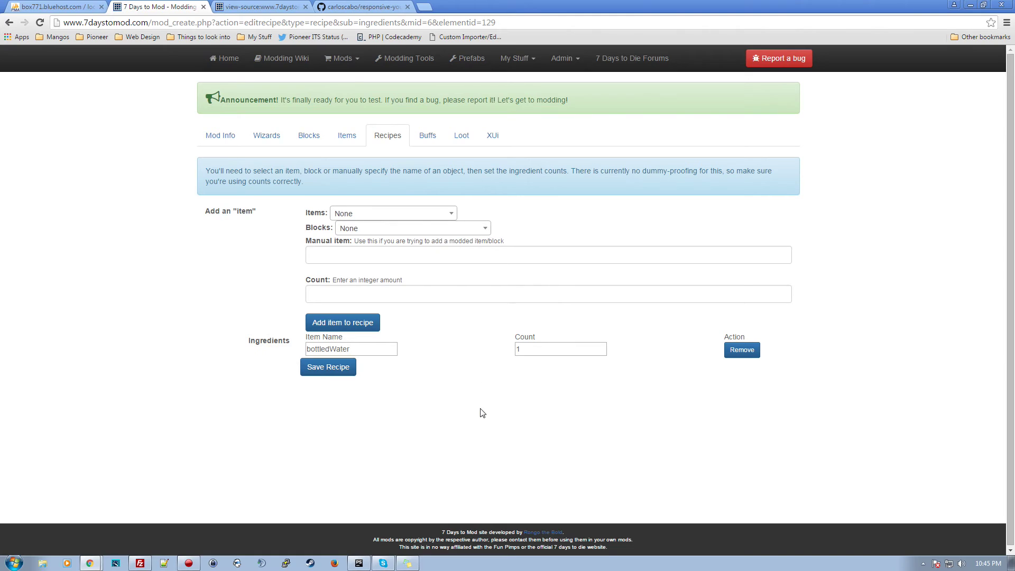
- Re-save tomatoSoup's ingredients unchanged and reopen them to check
{"action": "left_click", "coordinate": [331, 372]}
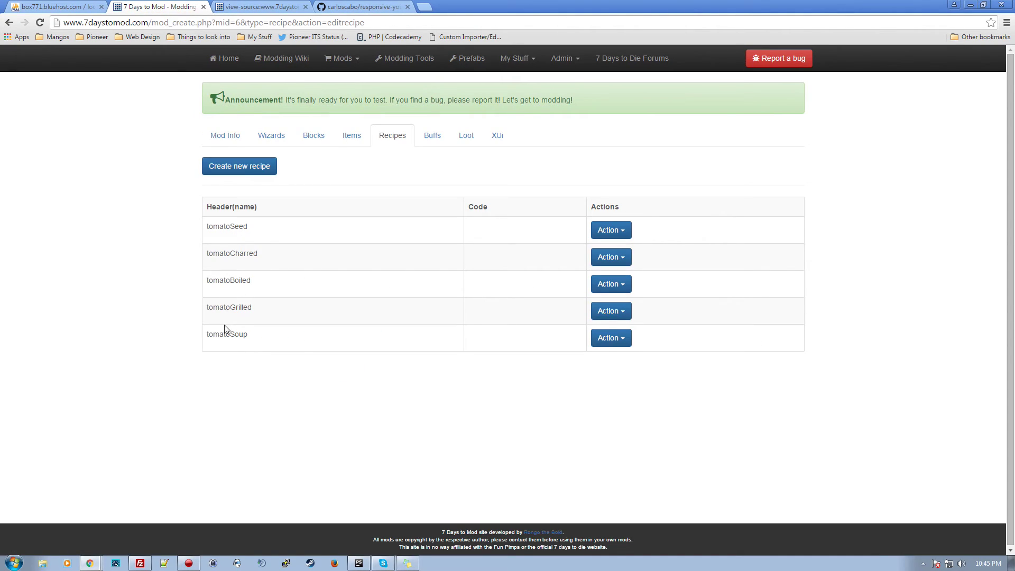
{"action": "left_click", "coordinate": [595, 341]}
{"action": "left_click", "coordinate": [617, 370]}
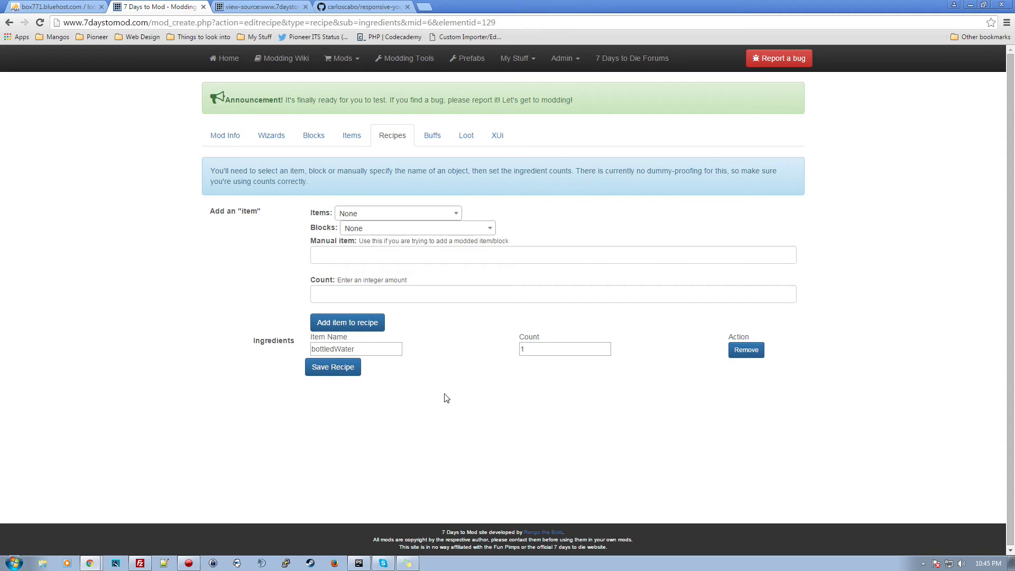
- Re-save the 'test buff' buff without changes
{"action": "left_click", "coordinate": [435, 138]}
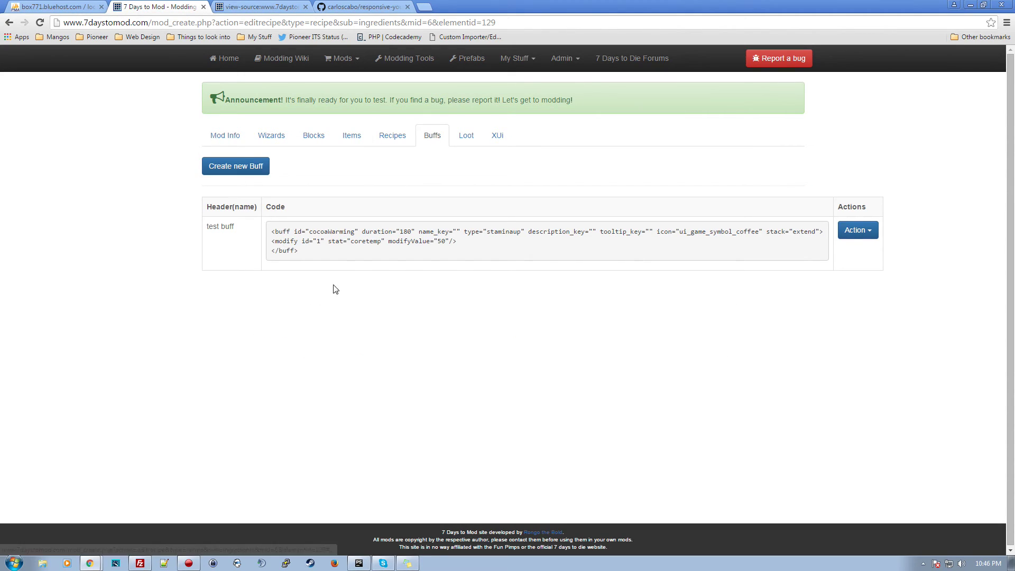
{"action": "left_click", "coordinate": [870, 232]}
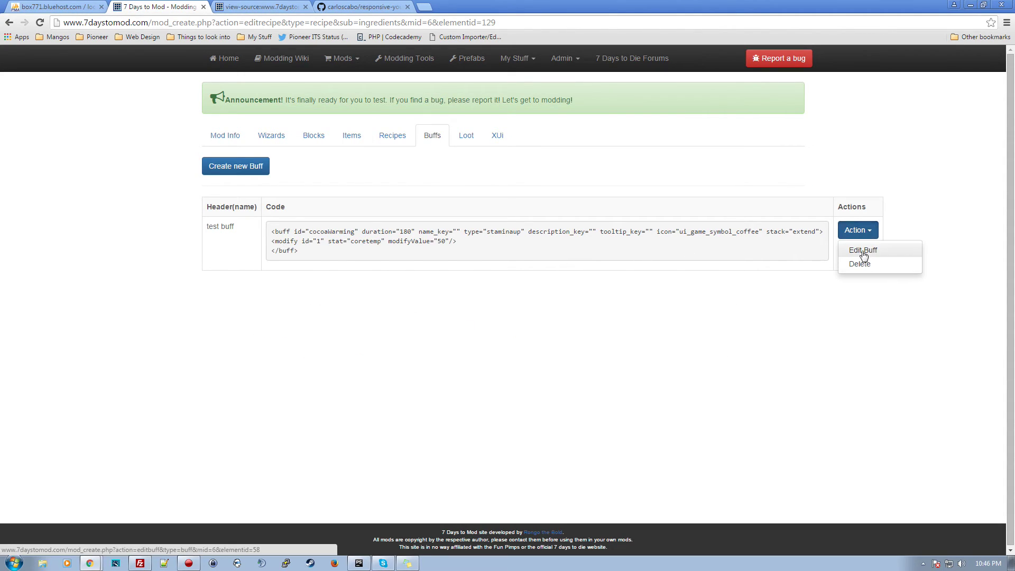
{"action": "left_click", "coordinate": [861, 253]}
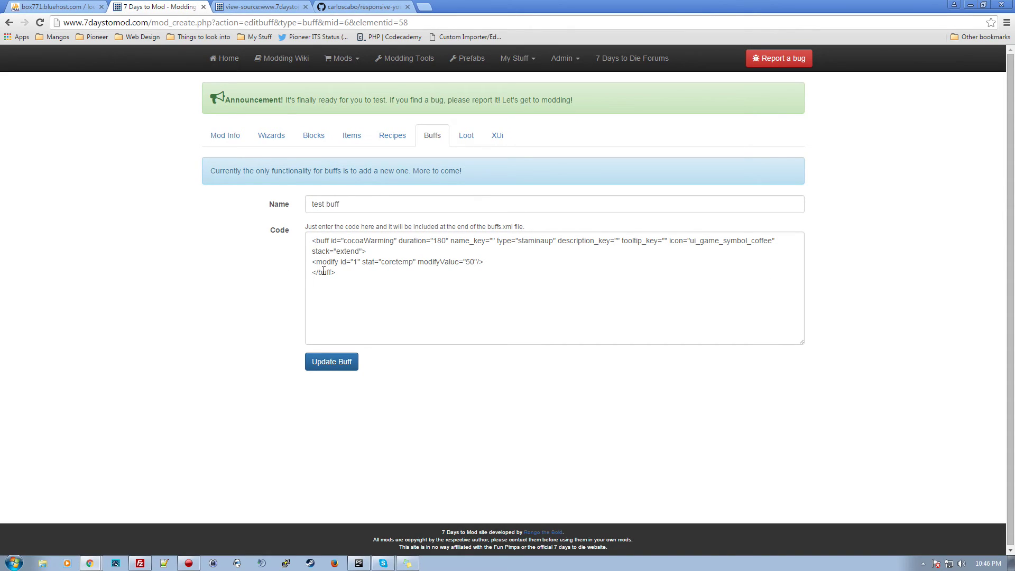
{"action": "left_click", "coordinate": [327, 365]}
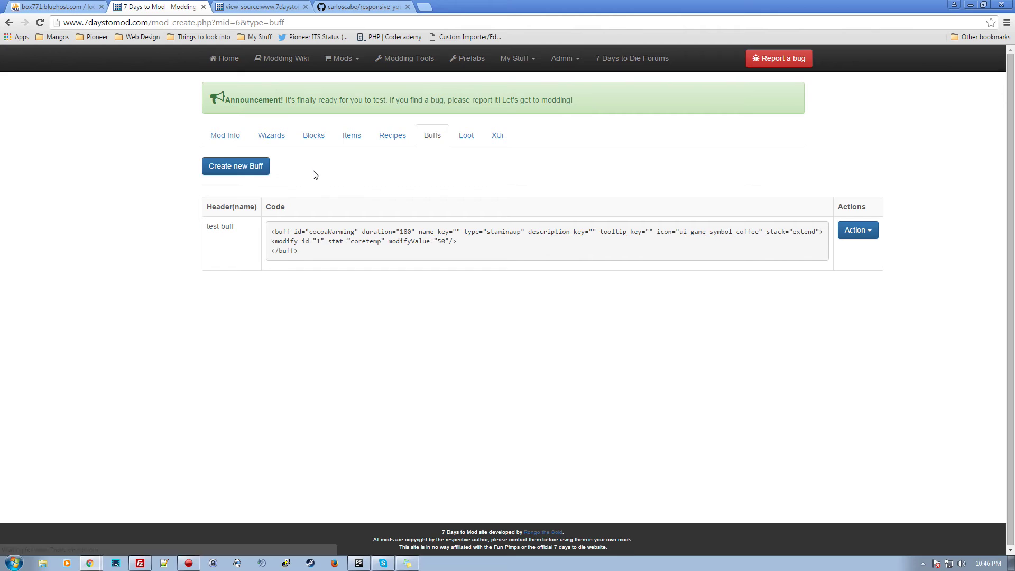
{"action": "left_click", "coordinate": [318, 142]}
- Glance at the Items tab and the tomato block's actions on the Blocks tab
{"action": "left_click", "coordinate": [352, 141]}
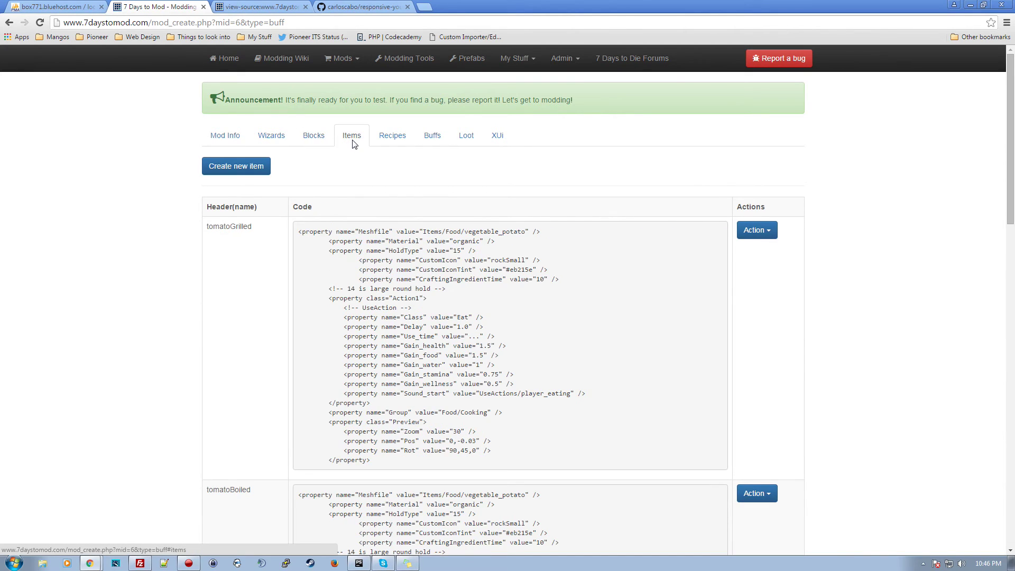
{"action": "left_click", "coordinate": [324, 142]}
{"action": "left_click", "coordinate": [742, 232]}
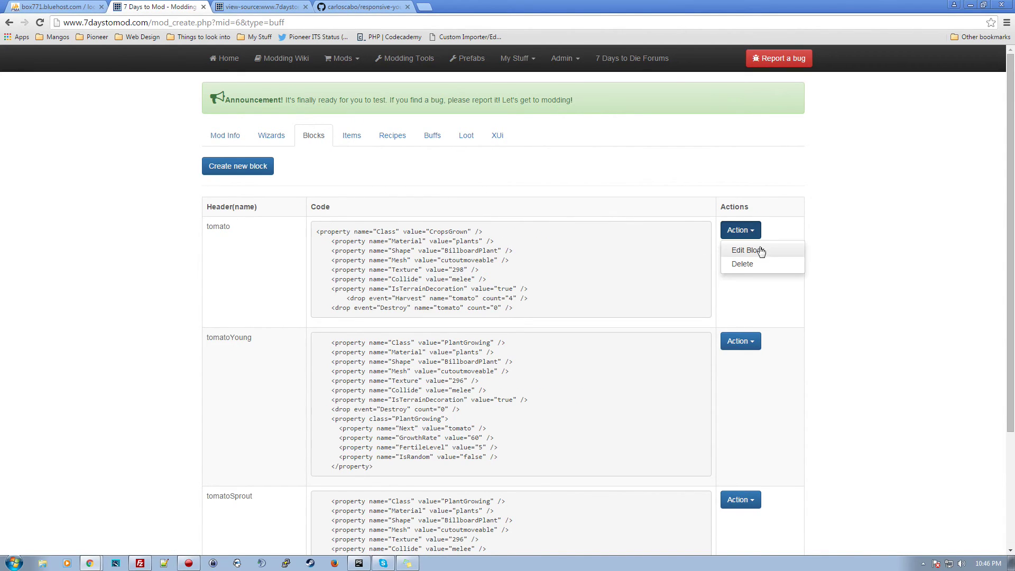
{"action": "left_click", "coordinate": [761, 262]}
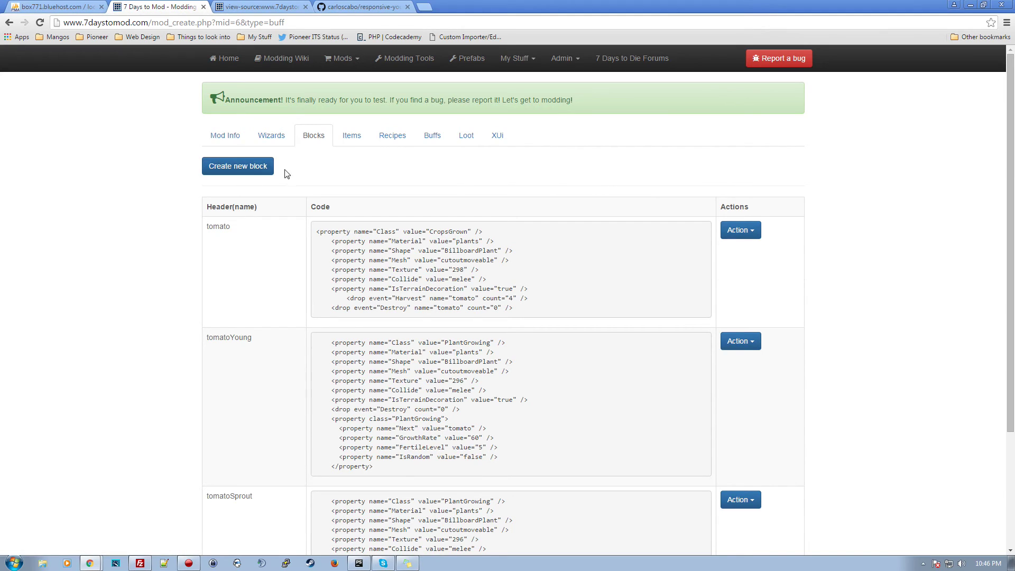
- Create a new block by copying adobePeach and rename it adobePeachNew
{"action": "left_click", "coordinate": [243, 167]}
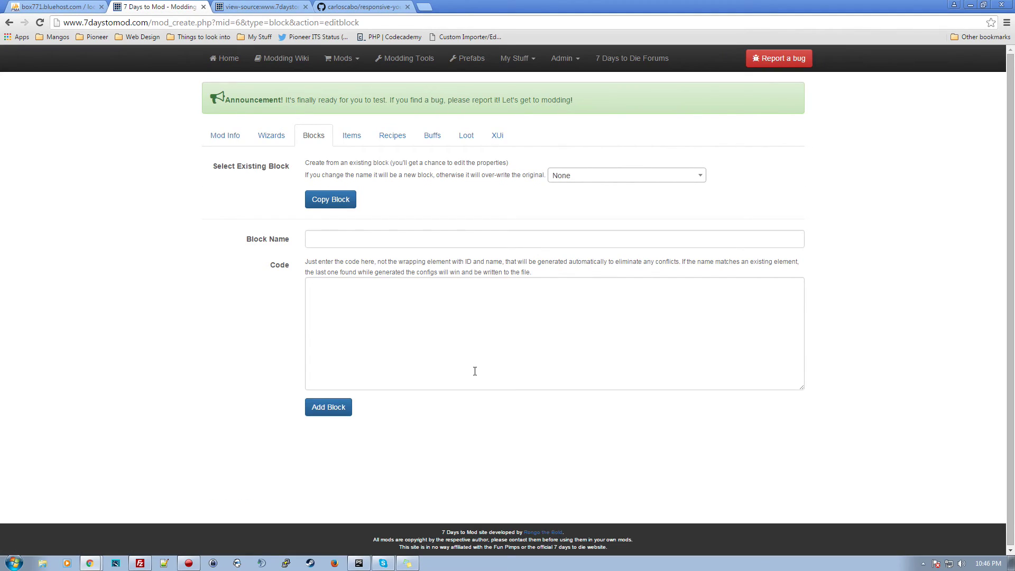
{"action": "left_click", "coordinate": [591, 184]}
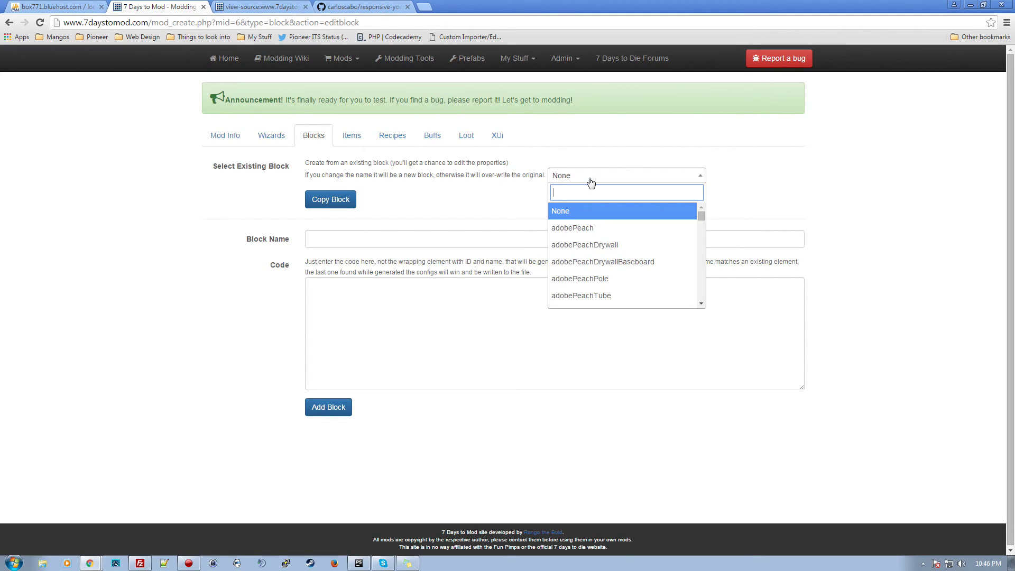
{"action": "left_click", "coordinate": [583, 233]}
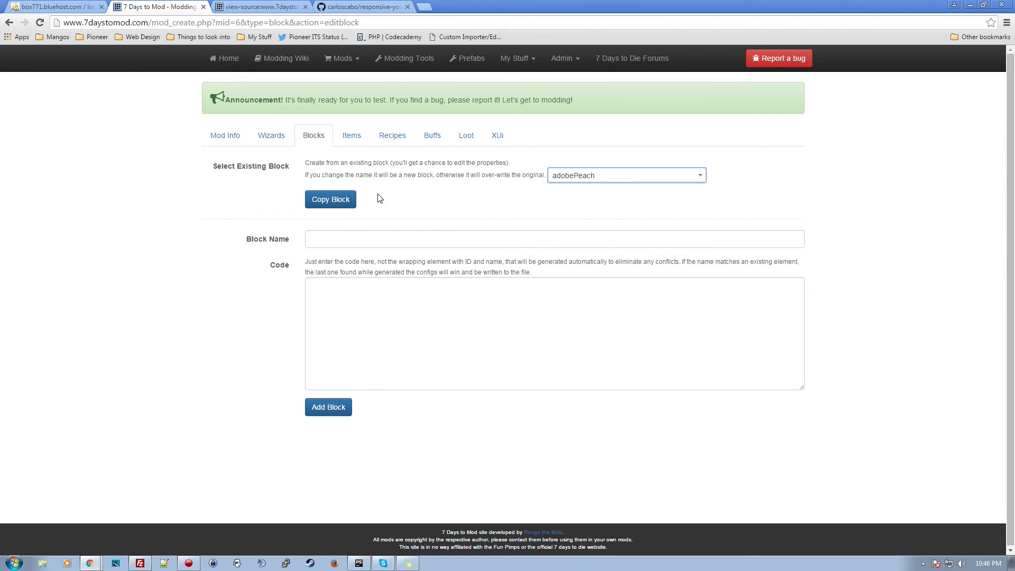
{"action": "left_click", "coordinate": [345, 201]}
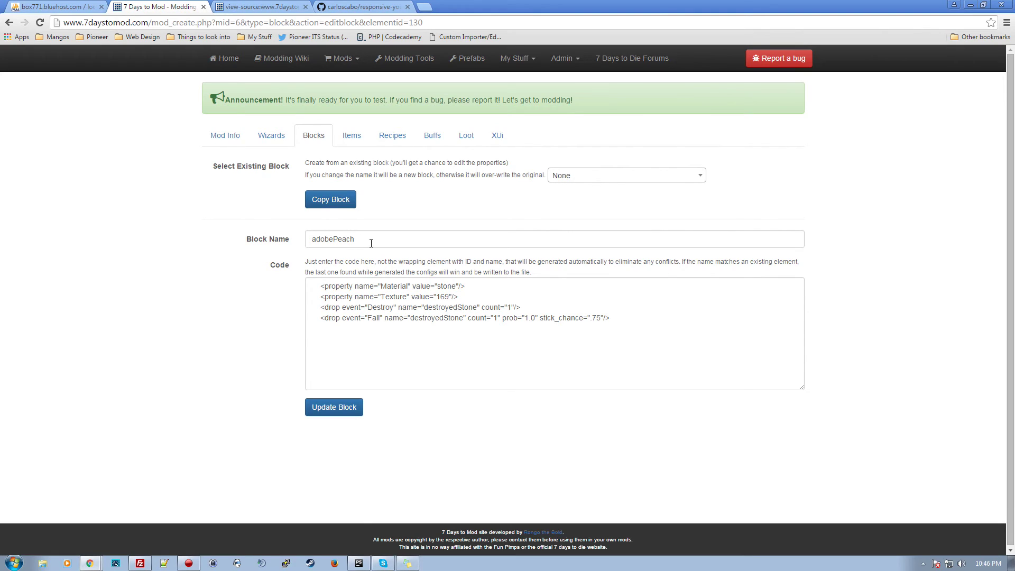
{"action": "left_click", "coordinate": [371, 243]}
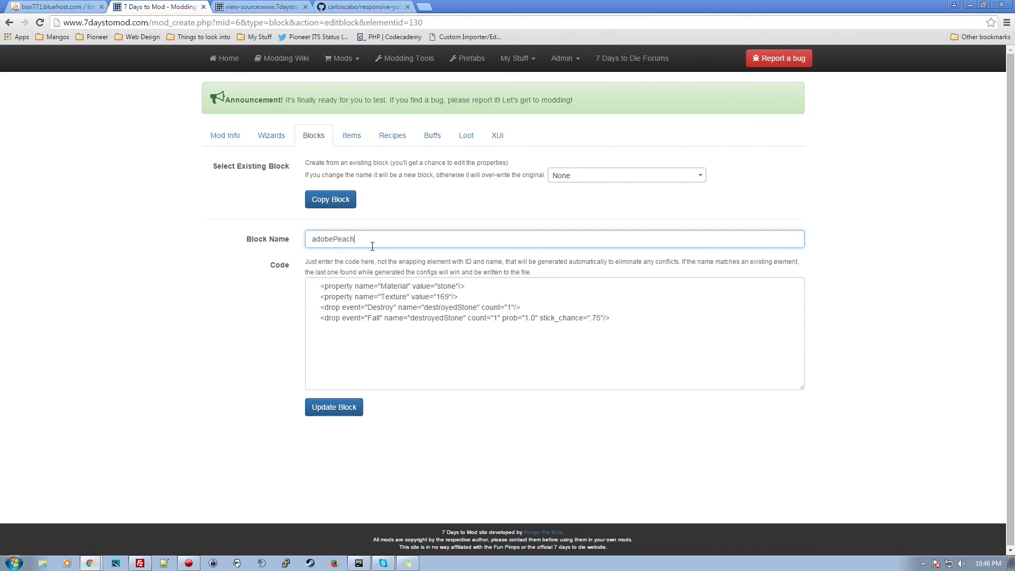
{"action": "type", "text": "New"}
{"action": "left_click", "coordinate": [434, 365]}
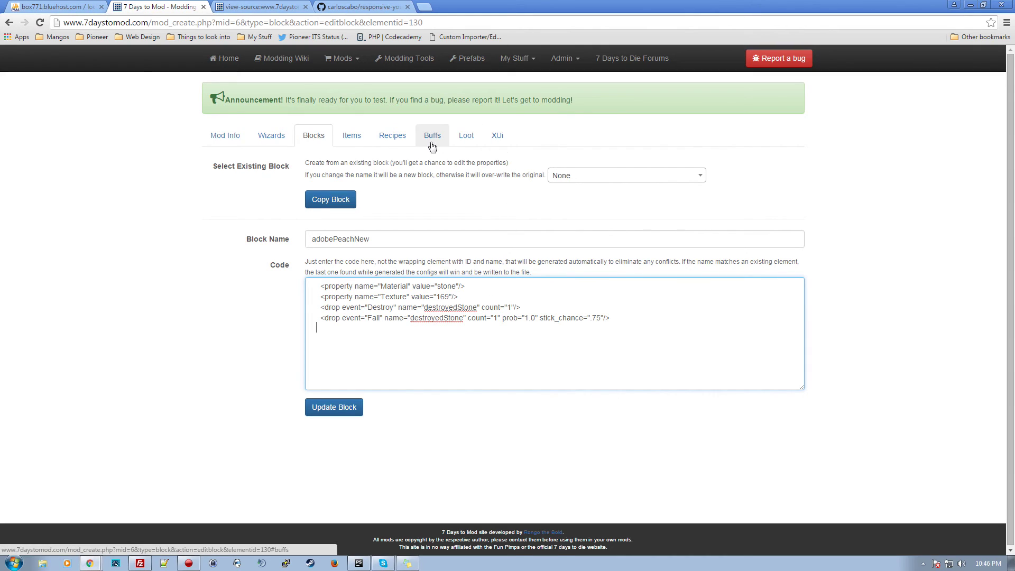
- Open the seeds loot group editor and review its entries, including tomatoSeed with count 2,4
{"action": "left_click", "coordinate": [471, 145]}
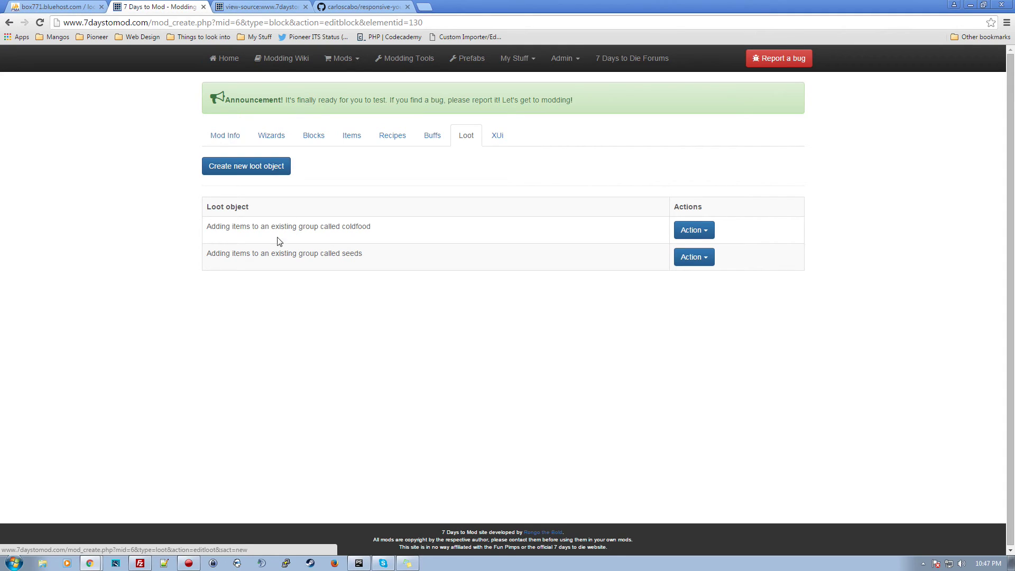
{"action": "left_click", "coordinate": [707, 261]}
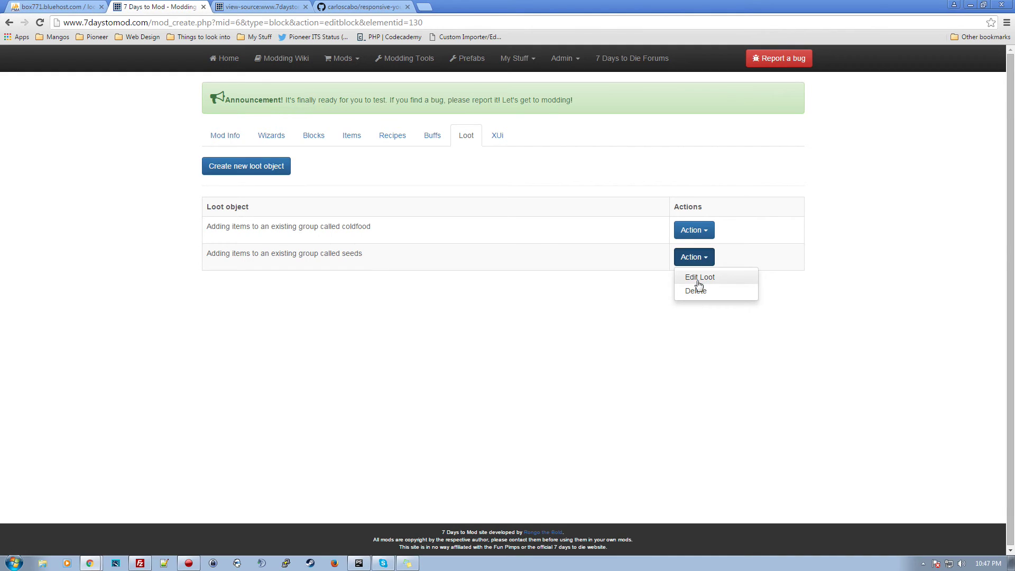
{"action": "left_click", "coordinate": [697, 279]}
{"action": "scroll", "coordinate": [576, 296], "scroll_direction": "down", "scroll_amount": 3}
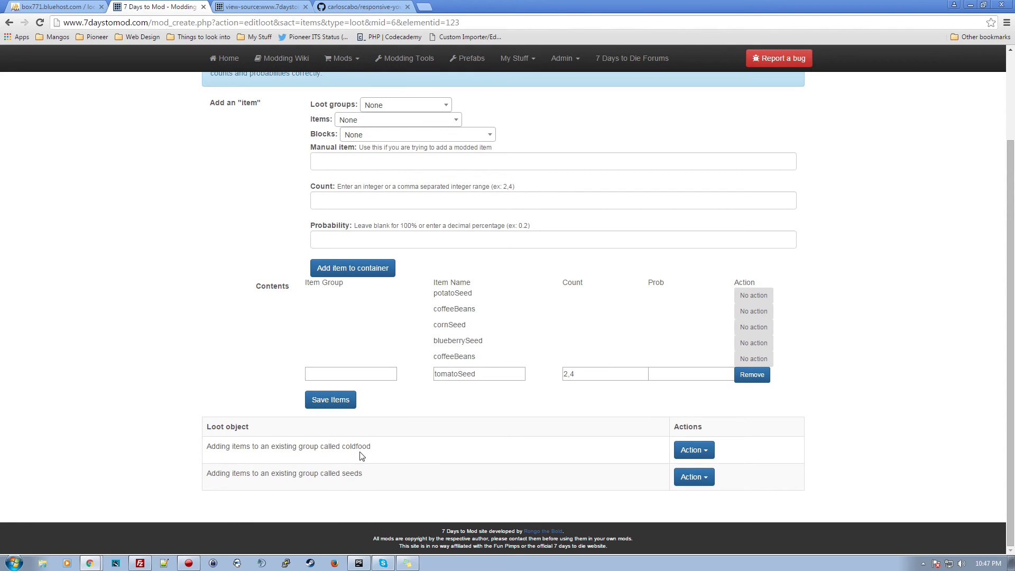
{"action": "scroll", "coordinate": [207, 334], "scroll_direction": "up", "scroll_amount": 2}
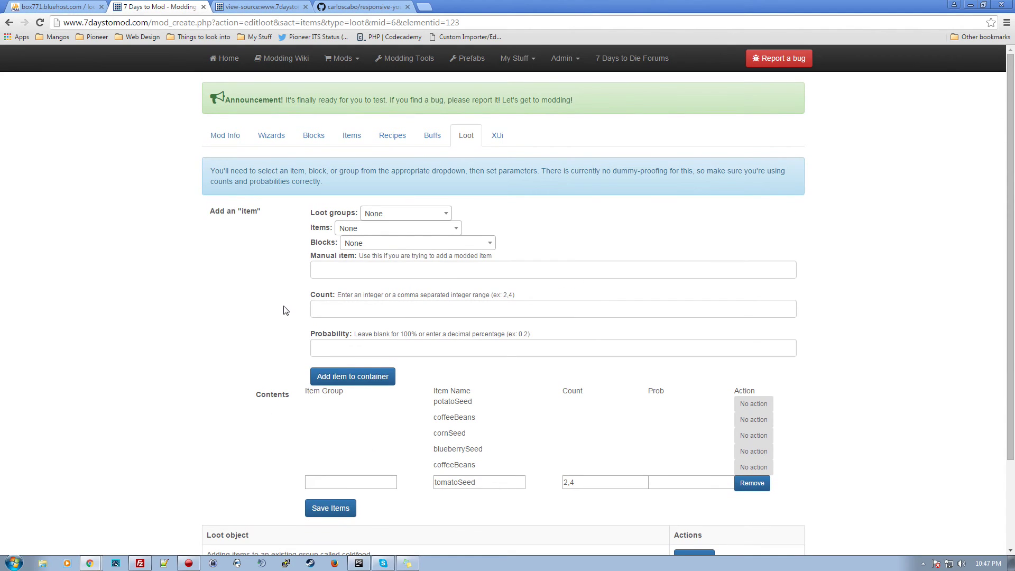
- Review the mod's general info on the Mod Info tab
{"action": "left_click", "coordinate": [217, 142]}
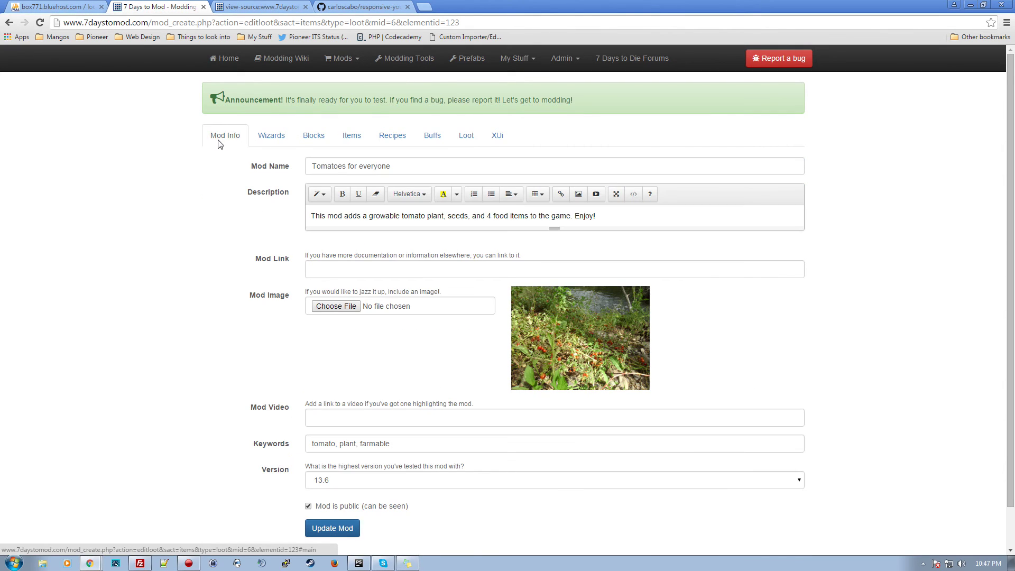
{"action": "scroll", "coordinate": [281, 328], "scroll_direction": "down", "scroll_amount": 1}
{"action": "scroll", "coordinate": [281, 328], "scroll_direction": "up", "scroll_amount": 1}
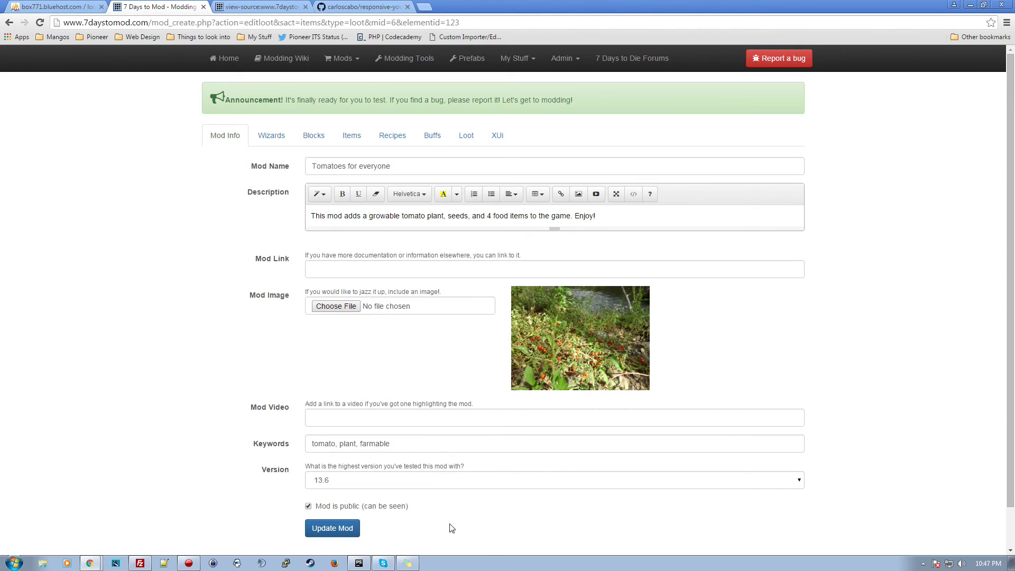
{"action": "scroll", "coordinate": [433, 502], "scroll_direction": "down", "scroll_amount": 1}
{"action": "scroll", "coordinate": [425, 465], "scroll_direction": "up", "scroll_amount": 1}
- Open the Tomatoes for everyone mod's detail page from the Mod List
{"action": "left_click", "coordinate": [350, 58]}
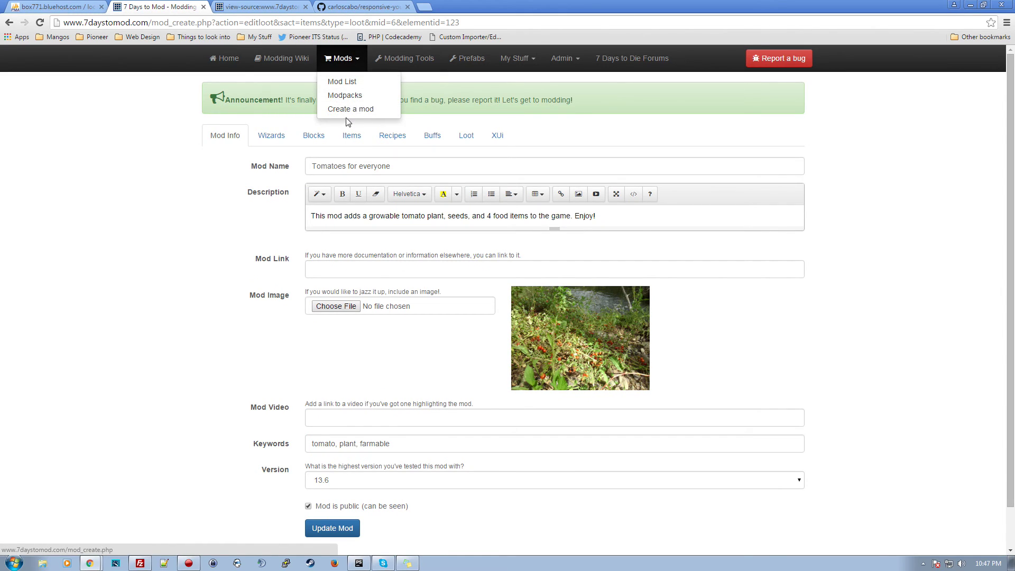
{"action": "left_click", "coordinate": [341, 82]}
{"action": "left_click", "coordinate": [743, 275]}
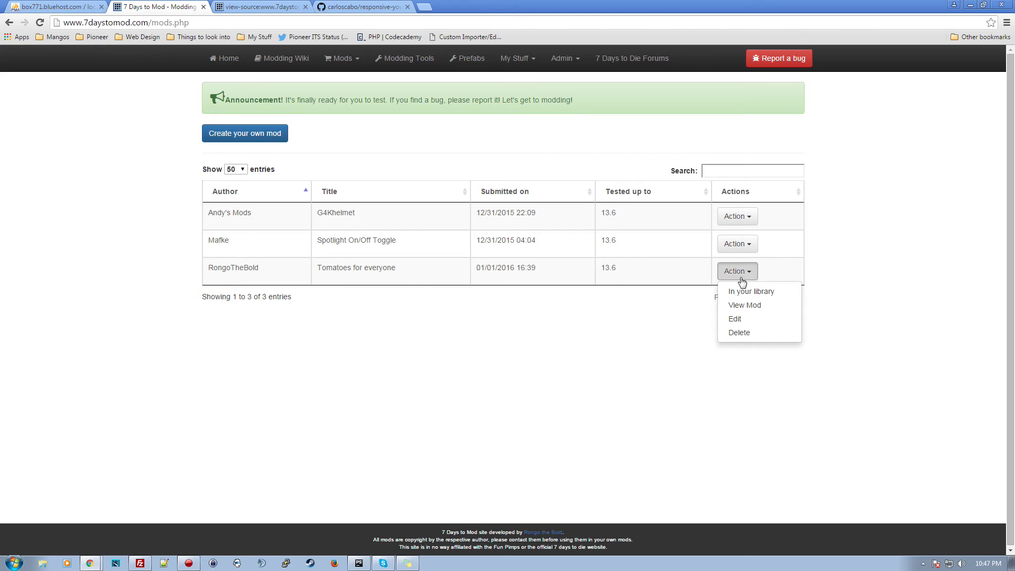
{"action": "left_click", "coordinate": [746, 305]}
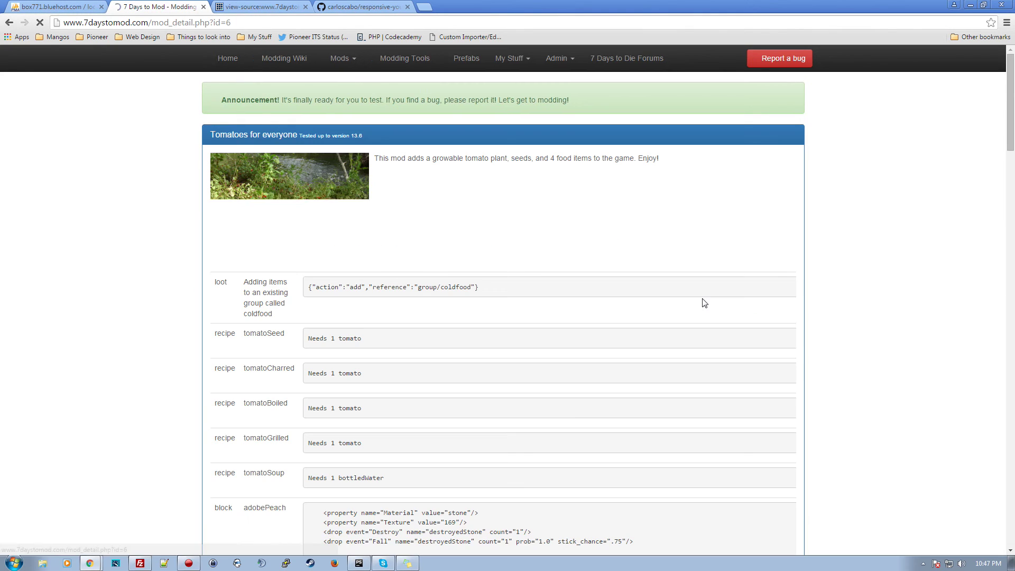
- Read through the page's recipe requirements, from tomatoSeed to tomatoGrilled
{"action": "scroll", "coordinate": [637, 347], "scroll_direction": "down", "scroll_amount": 7}
{"action": "scroll", "coordinate": [637, 349], "scroll_direction": "down", "scroll_amount": 6}
{"action": "scroll", "coordinate": [634, 344], "scroll_direction": "up", "scroll_amount": 13}
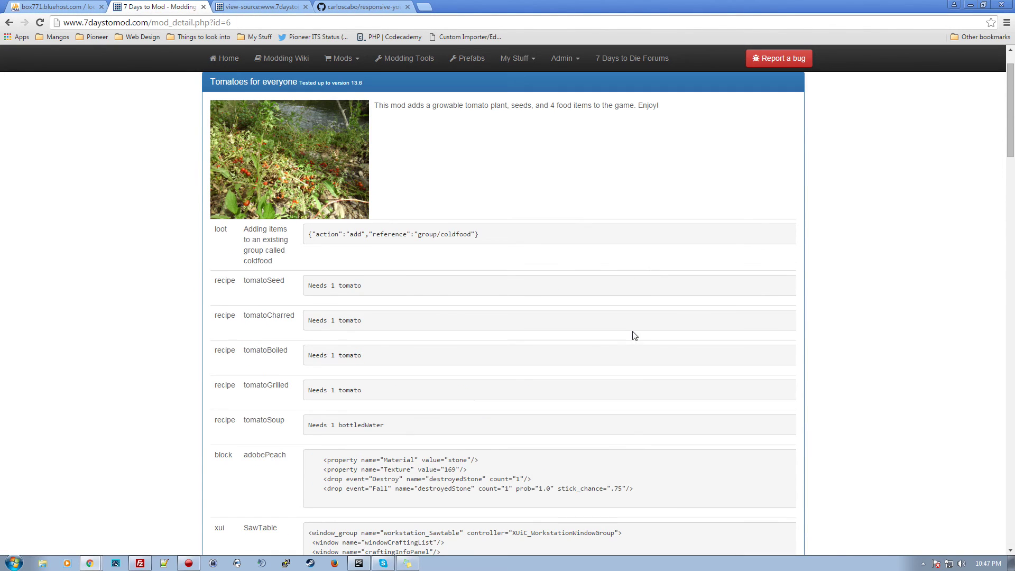
{"action": "left_click_drag", "start_coordinate": [310, 289], "coordinate": [412, 299]}
{"action": "left_click_drag", "start_coordinate": [311, 321], "coordinate": [387, 367]}
{"action": "left_click_drag", "start_coordinate": [309, 391], "coordinate": [309, 428]}
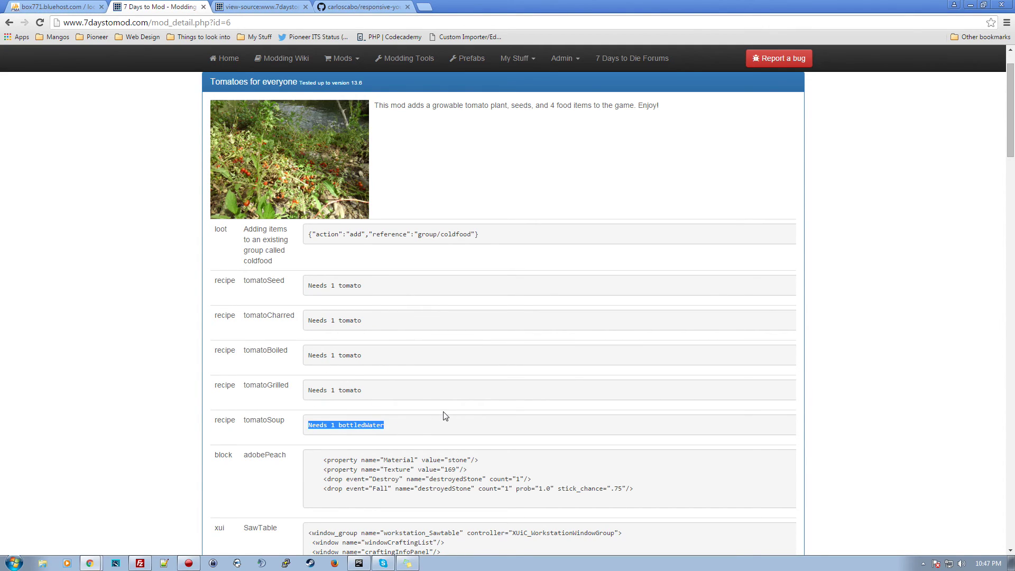
{"action": "scroll", "coordinate": [444, 415], "scroll_direction": "down", "scroll_amount": 3}
{"action": "scroll", "coordinate": [423, 394], "scroll_direction": "up", "scroll_amount": 3}
{"action": "scroll", "coordinate": [361, 249], "scroll_direction": "down", "scroll_amount": 13}
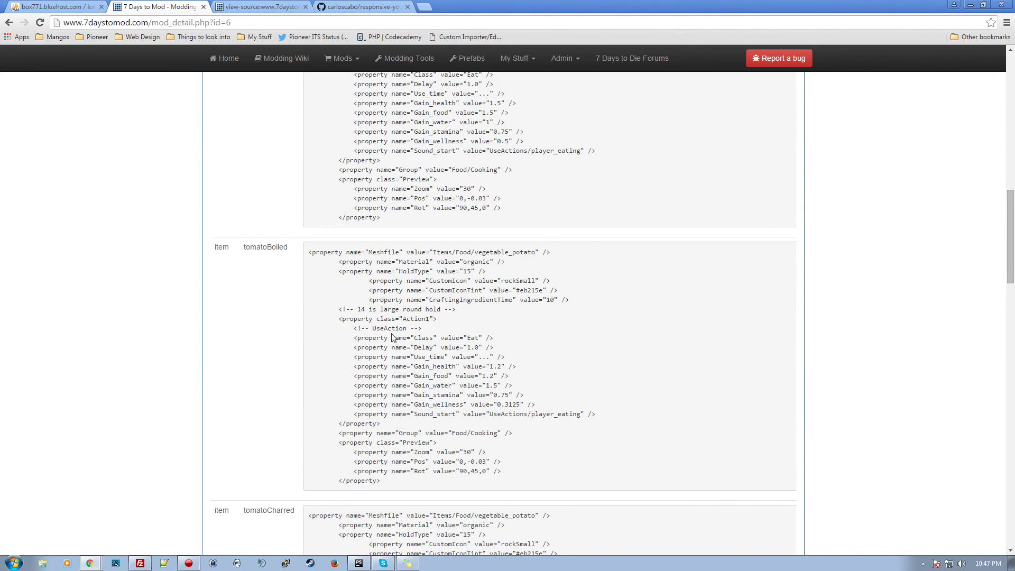
{"action": "scroll", "coordinate": [364, 228], "scroll_direction": "up", "scroll_amount": 12}
- Review the coldfood loot line and the remaining blocks and buff sections
{"action": "left_click_drag", "start_coordinate": [309, 181], "coordinate": [539, 202]}
{"action": "scroll", "coordinate": [560, 325], "scroll_direction": "down", "scroll_amount": 1}
{"action": "scroll", "coordinate": [561, 328], "scroll_direction": "up", "scroll_amount": 3}
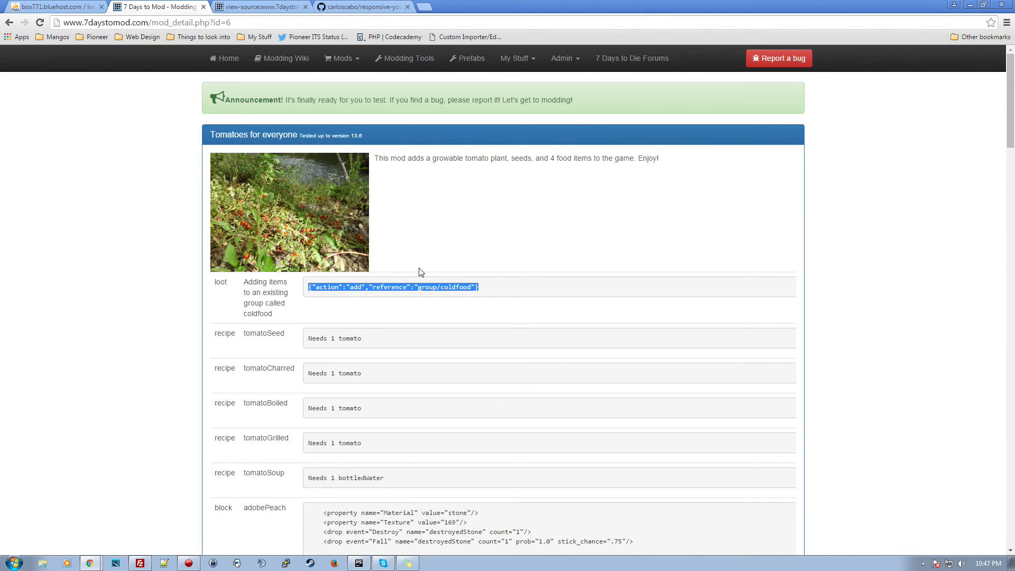
{"action": "left_click", "coordinate": [422, 283]}
{"action": "mouse_move", "coordinate": [495, 291]}
{"action": "left_mouse_down"}
{"action": "mouse_move", "coordinate": [284, 279]}
{"action": "mouse_move", "coordinate": [508, 290]}
{"action": "left_mouse_up"}
{"action": "scroll", "coordinate": [490, 331], "scroll_direction": "down", "scroll_amount": 8}
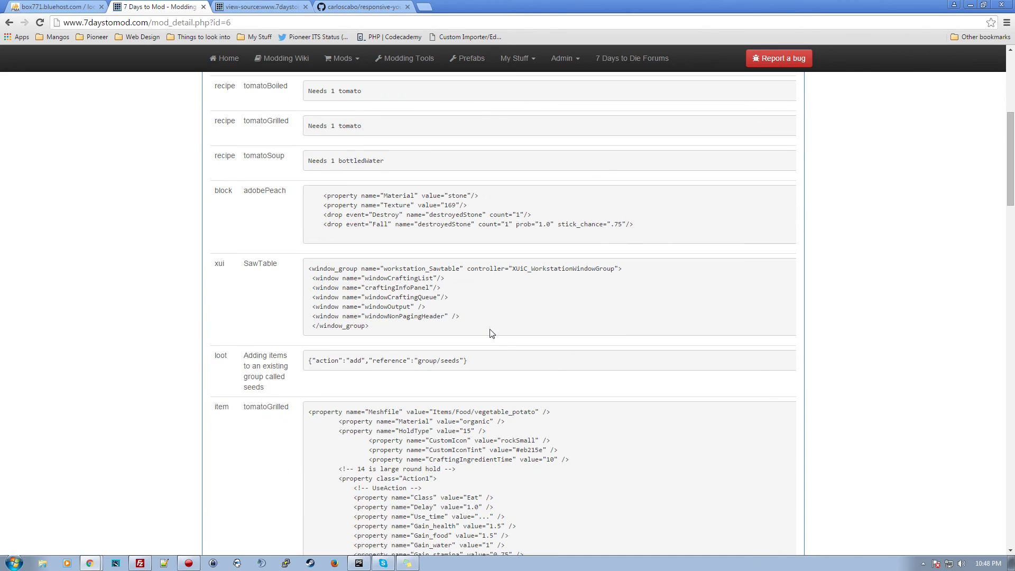
{"action": "scroll", "coordinate": [485, 344], "scroll_direction": "down", "scroll_amount": 8}
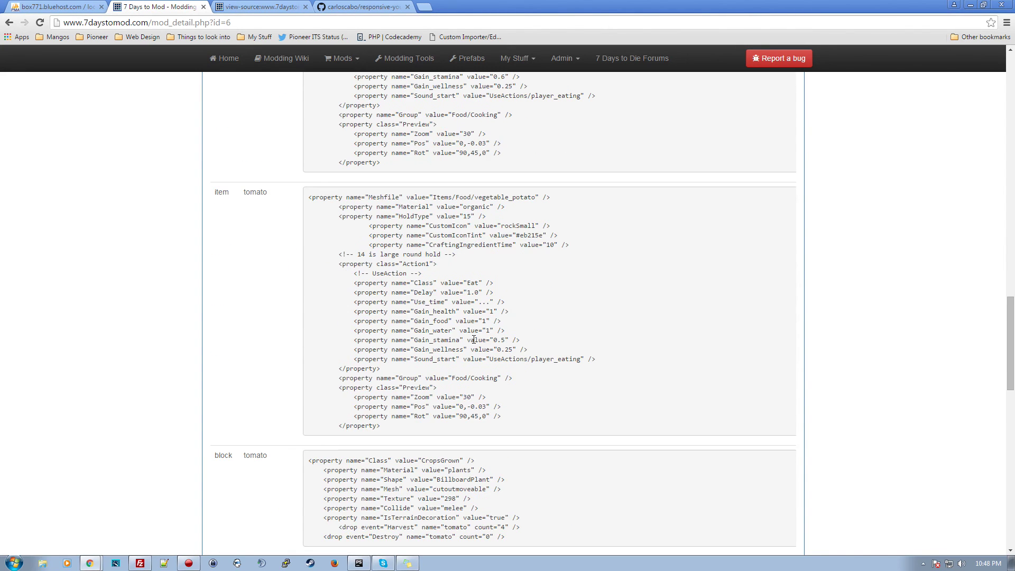
{"action": "scroll", "coordinate": [481, 334], "scroll_direction": "down", "scroll_amount": 10}
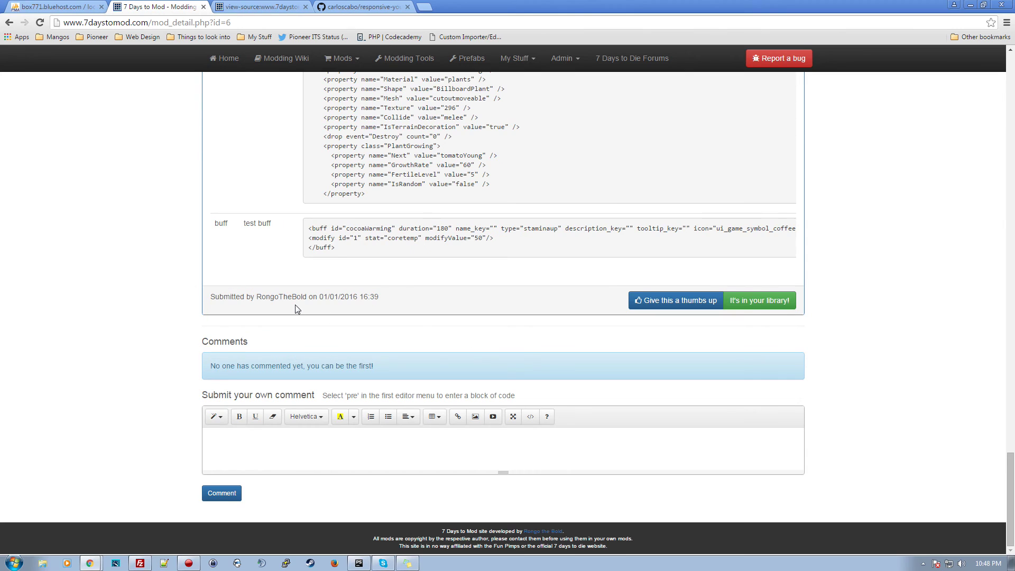
{"action": "scroll", "coordinate": [295, 304], "scroll_direction": "up", "scroll_amount": 6}
{"action": "scroll", "coordinate": [323, 246], "scroll_direction": "down", "scroll_amount": 6}
{"action": "scroll", "coordinate": [195, 334], "scroll_direction": "up", "scroll_amount": 20}
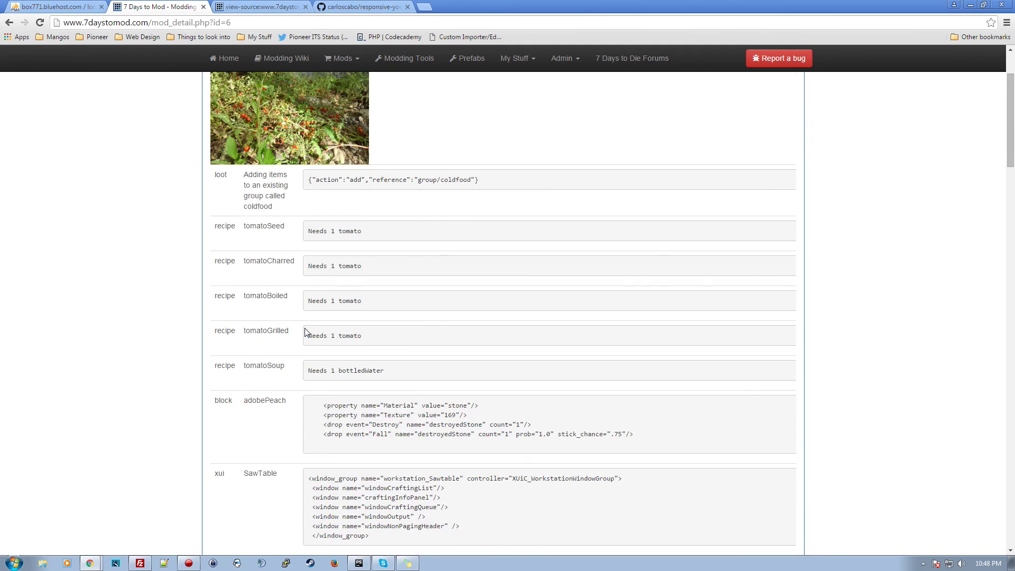
{"action": "scroll", "coordinate": [305, 332], "scroll_direction": "up", "scroll_amount": 2}
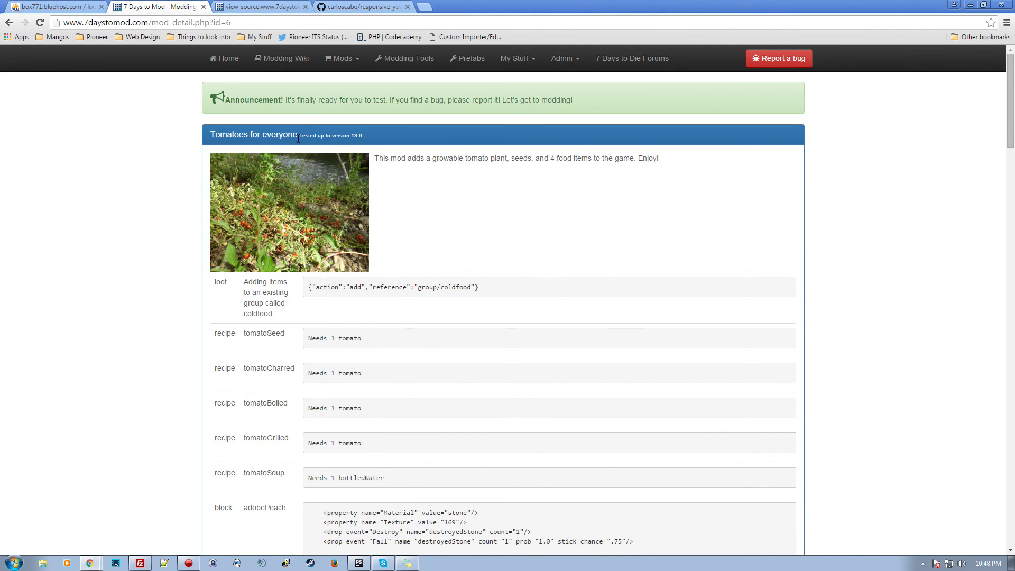
- Visit the Modding Tools page, glance at the My Stuff menu, then return to the Modding Wiki
{"action": "left_click", "coordinate": [417, 63]}
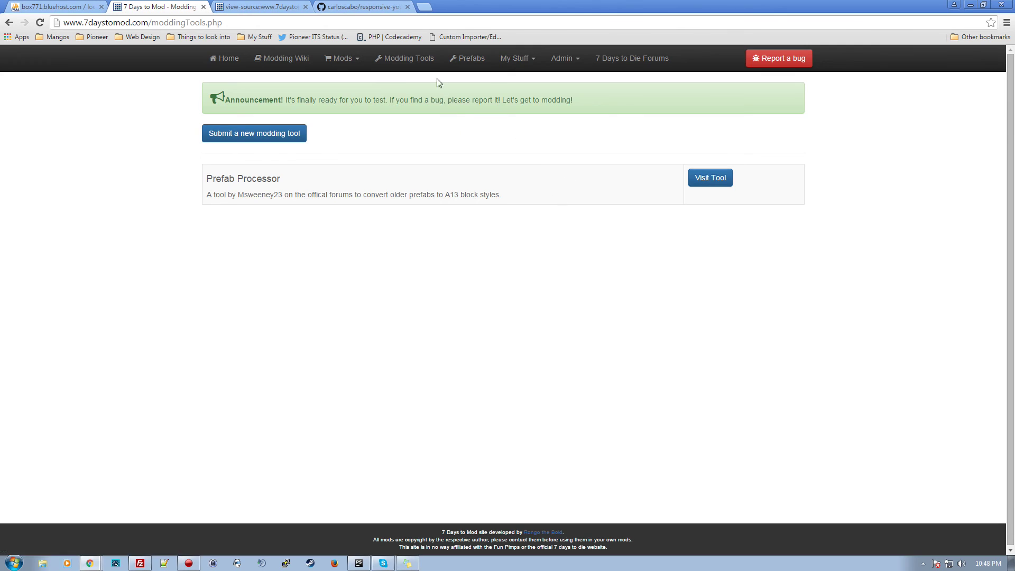
{"action": "left_click", "coordinate": [509, 59]}
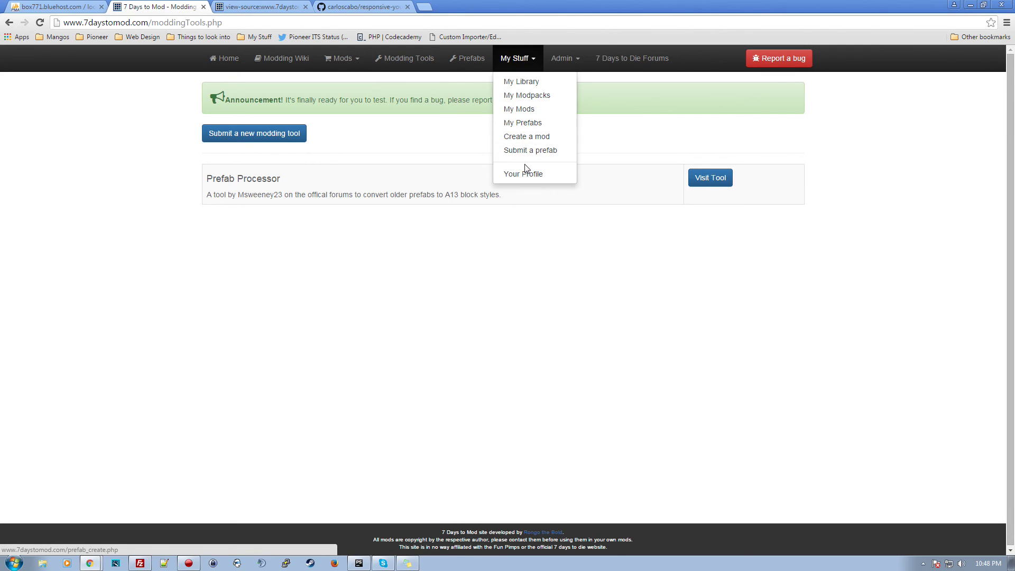
{"action": "left_click", "coordinate": [484, 131]}
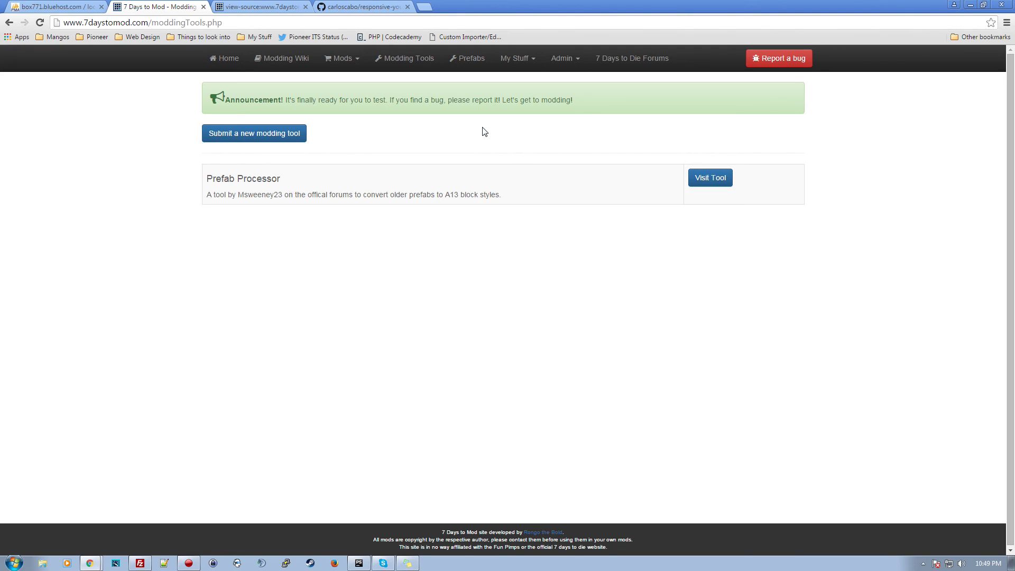
{"action": "left_click", "coordinate": [258, 57]}
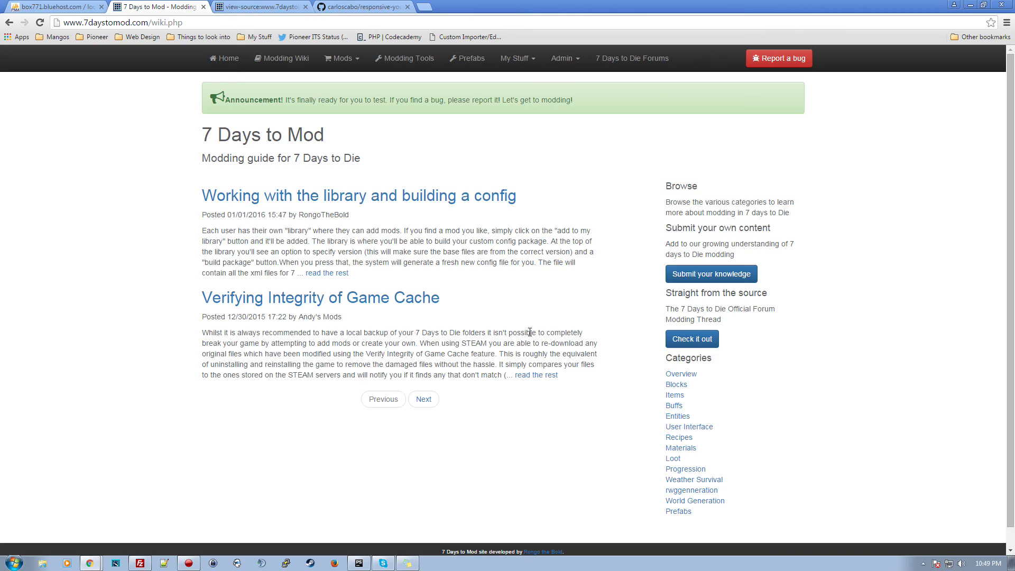
- Restore and reposition the browser window, then go to the personal mod library via My Stuff
{"action": "double_click", "coordinate": [475, 13]}
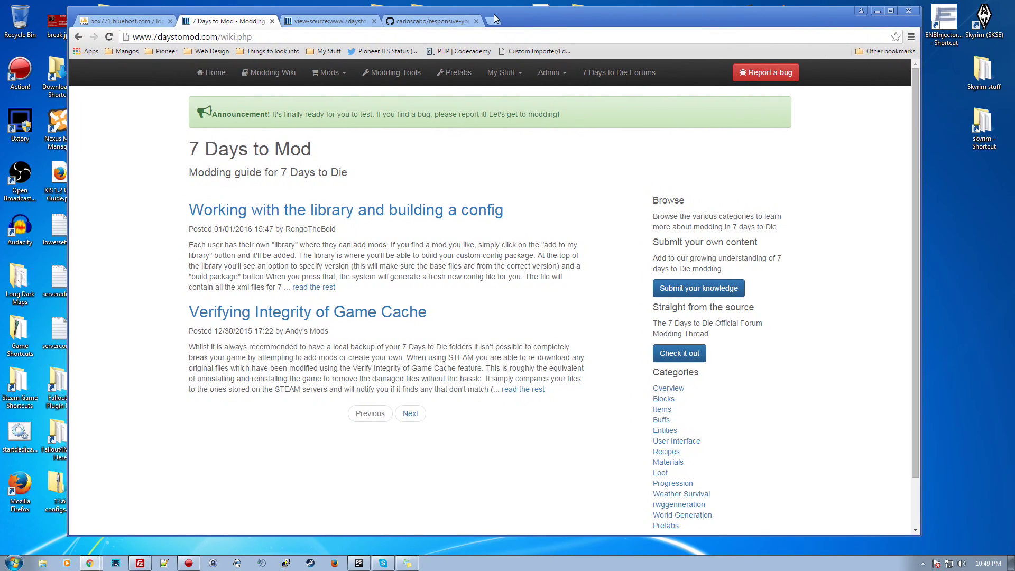
{"action": "left_click_drag", "start_coordinate": [496, 19], "coordinate": [473, 15]}
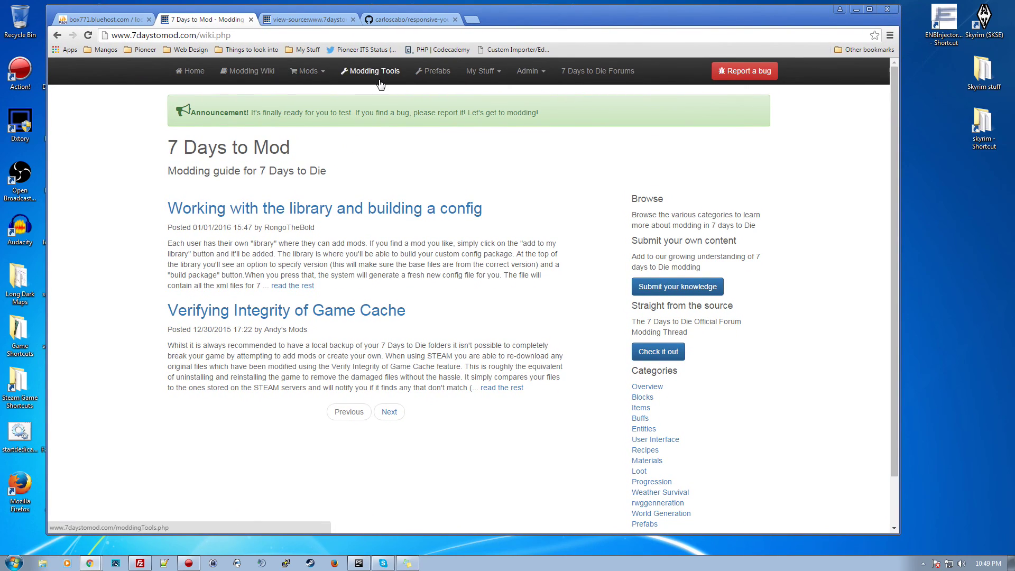
{"action": "left_click", "coordinate": [472, 74]}
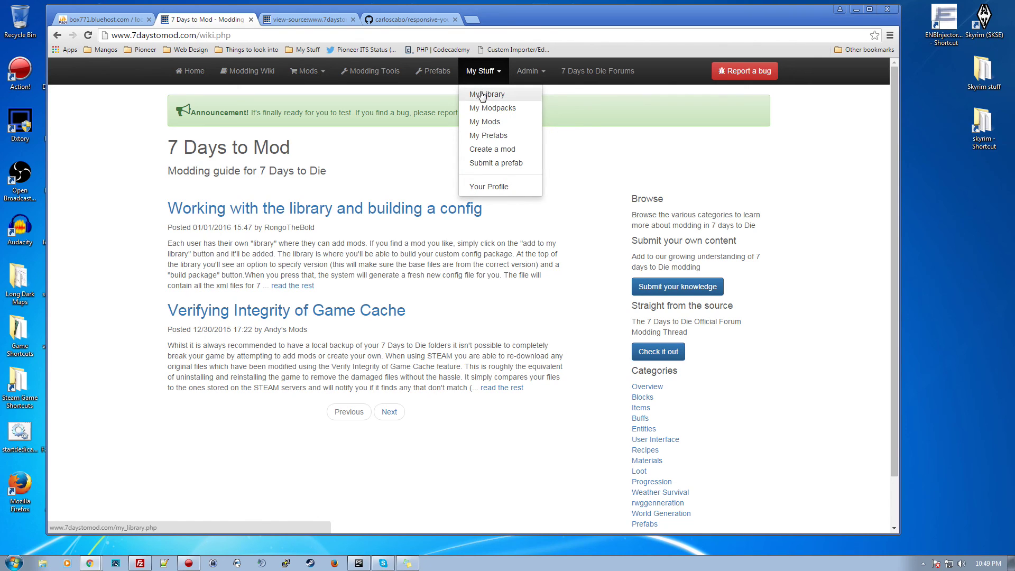
{"action": "left_click", "coordinate": [479, 92]}
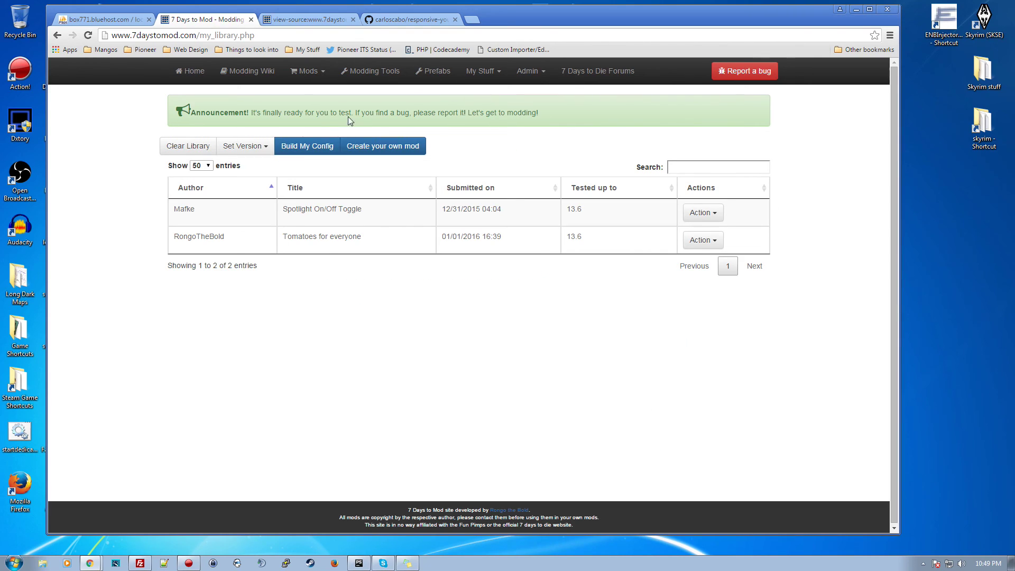
- Build the config, download moddedConfig_9.zip and open it to view its files
{"action": "left_click", "coordinate": [299, 148]}
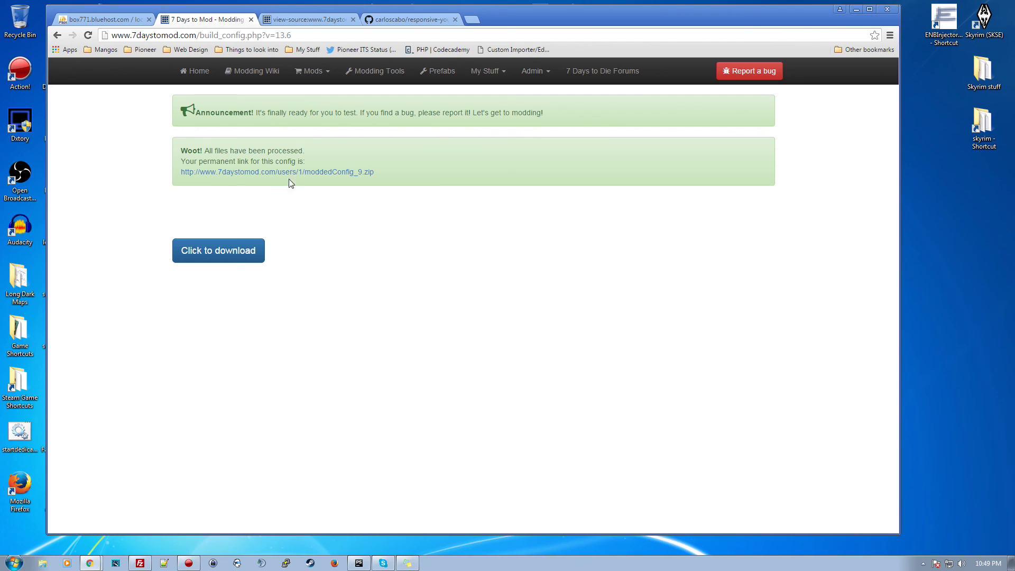
{"action": "left_click", "coordinate": [217, 253]}
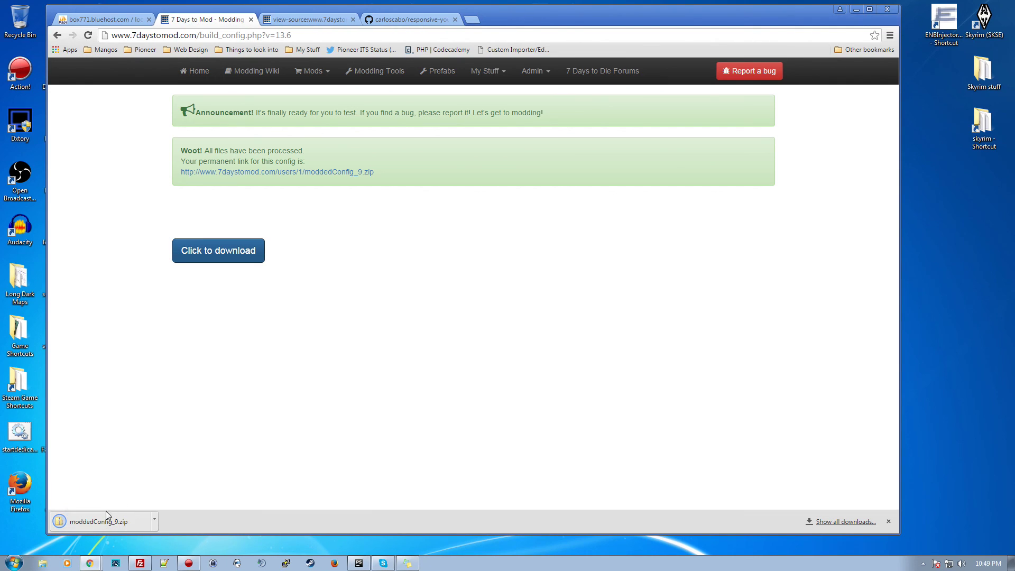
{"action": "left_click", "coordinate": [80, 525]}
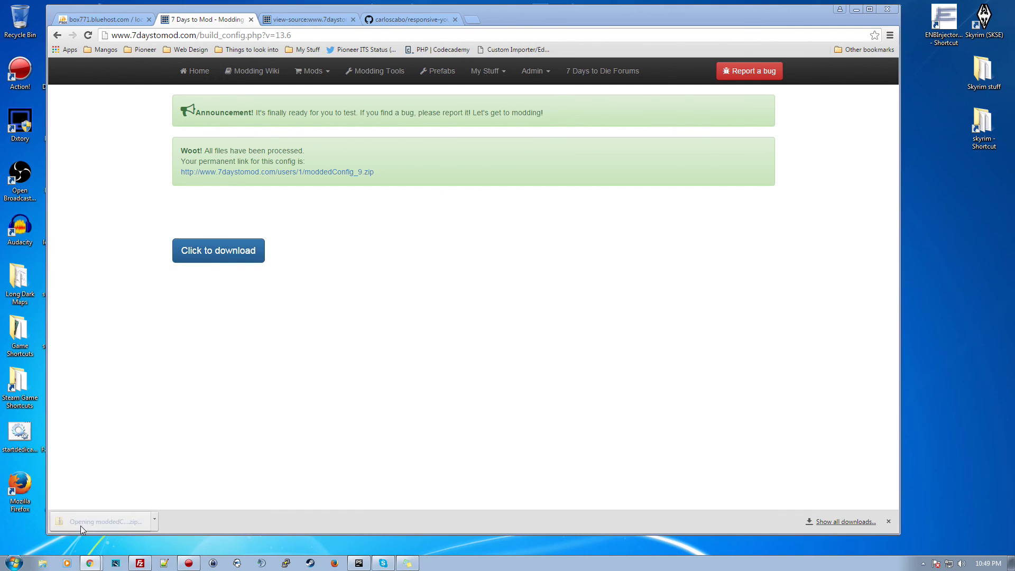
- Open blocks.xml, review the tomato plant blocks near the end, and close it
{"action": "double_click", "coordinate": [143, 168]}
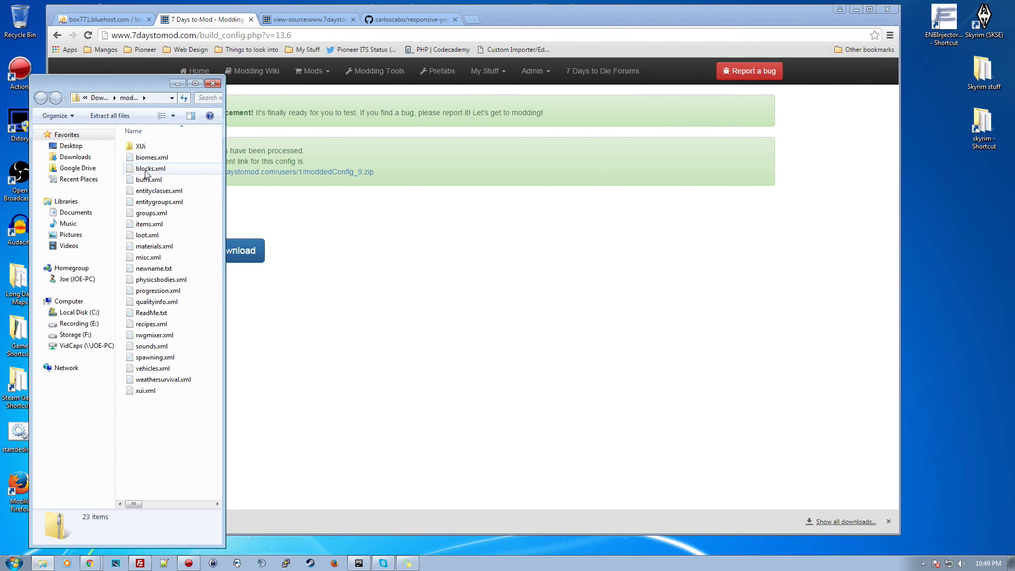
{"action": "left_click_drag", "start_coordinate": [779, 103], "coordinate": [820, 423]}
{"action": "scroll", "coordinate": [596, 402], "scroll_direction": "up", "scroll_amount": 11}
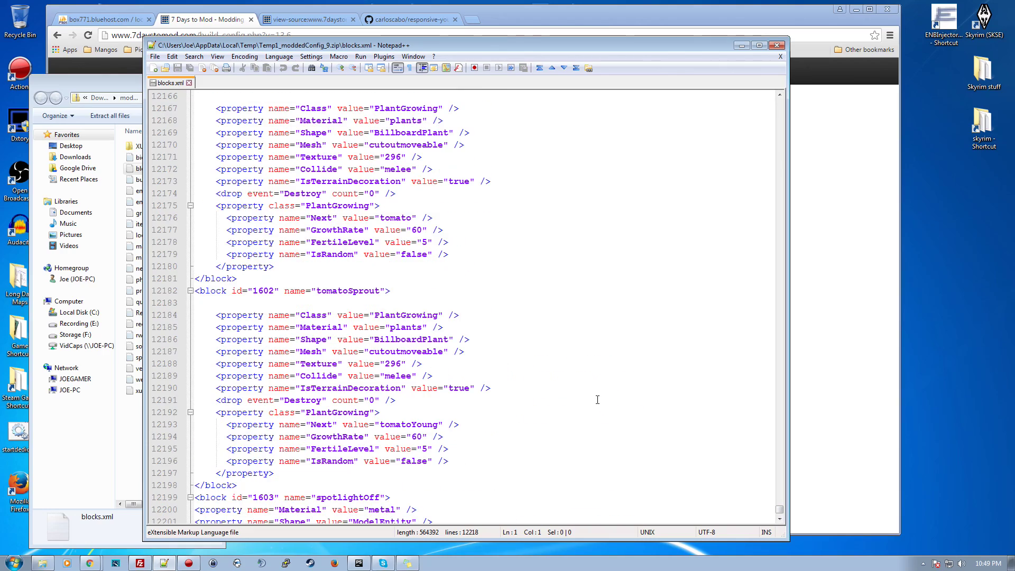
{"action": "scroll", "coordinate": [353, 278], "scroll_direction": "up", "scroll_amount": 9}
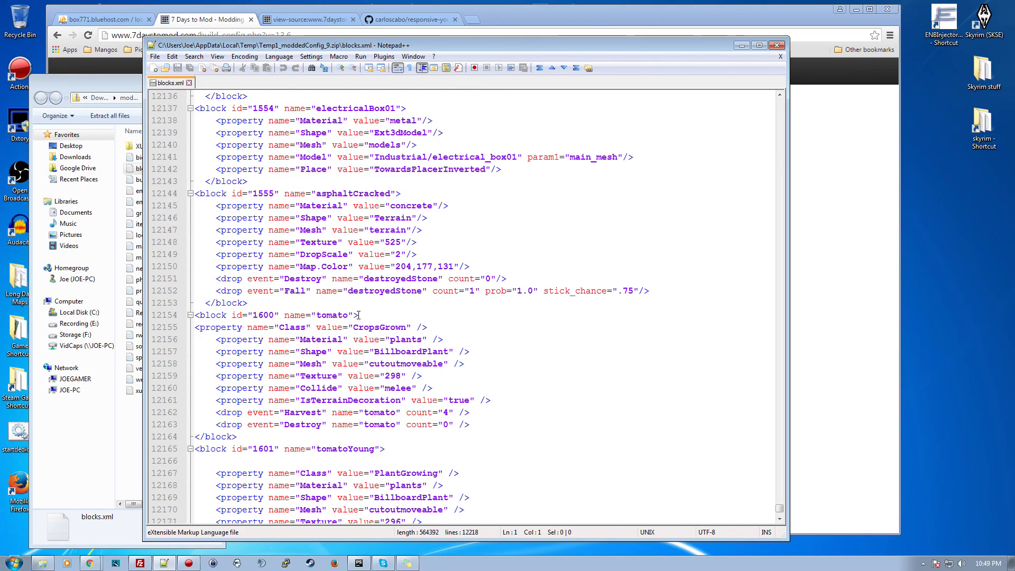
{"action": "scroll", "coordinate": [383, 299], "scroll_direction": "down", "scroll_amount": 5}
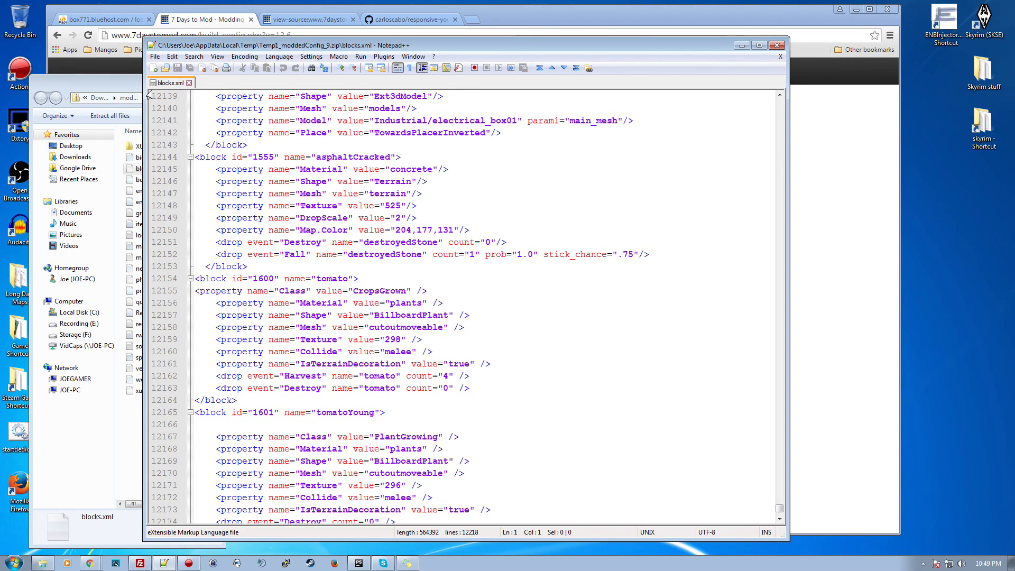
{"action": "left_click", "coordinate": [189, 82]}
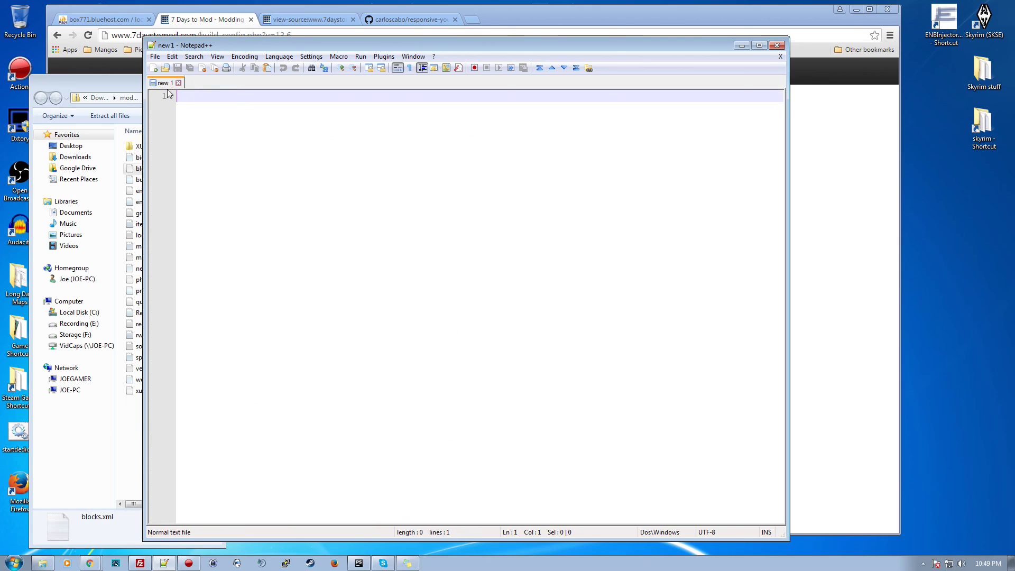
- Open items.xml and scroll through the generated tomato food items down to tomatoSeed
{"action": "left_click", "coordinate": [140, 102]}
{"action": "double_click", "coordinate": [149, 224]}
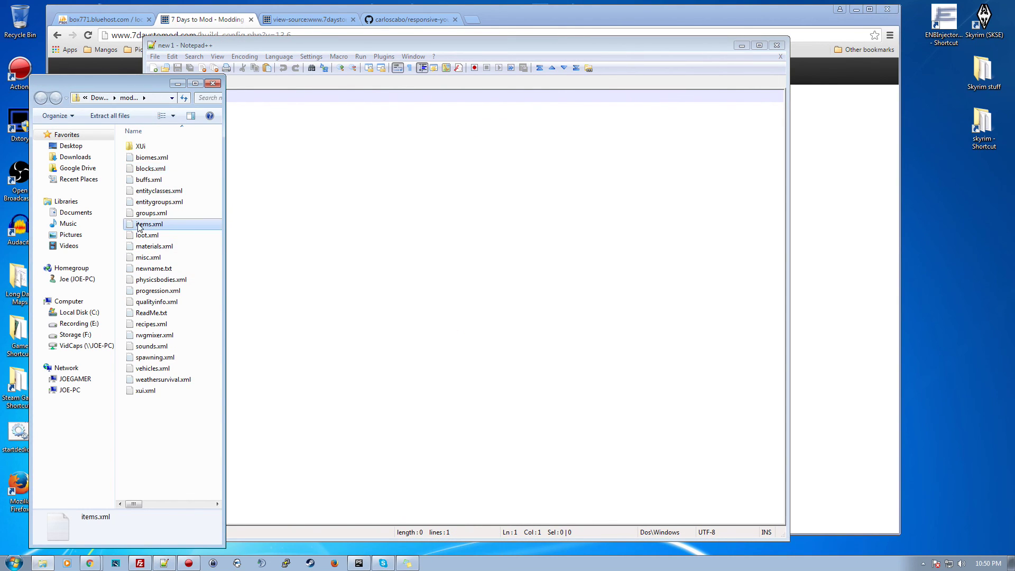
{"action": "left_click_drag", "start_coordinate": [779, 106], "coordinate": [779, 515]}
{"action": "scroll", "coordinate": [403, 257], "scroll_direction": "up", "scroll_amount": 20}
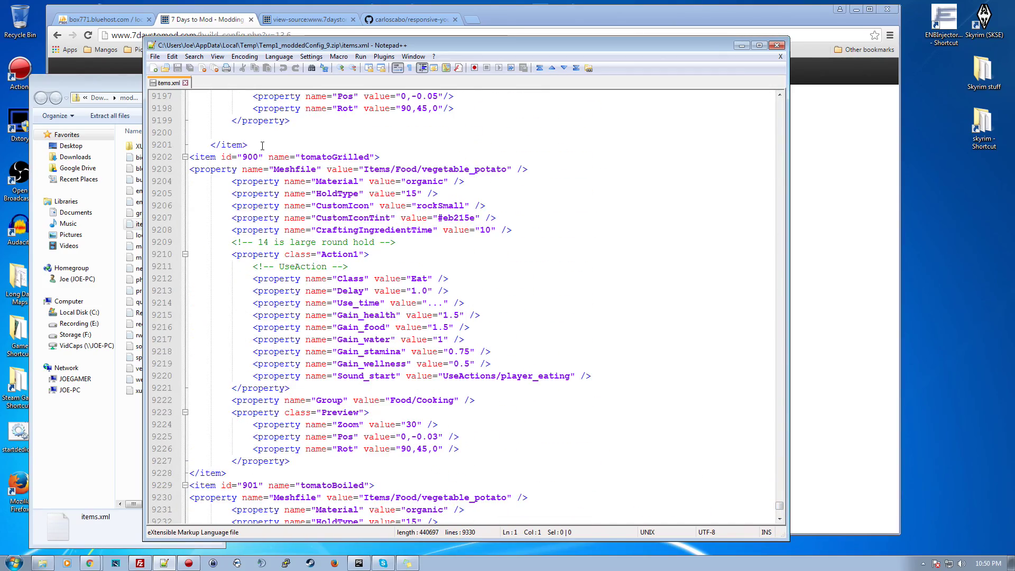
{"action": "scroll", "coordinate": [300, 316], "scroll_direction": "up", "scroll_amount": 16}
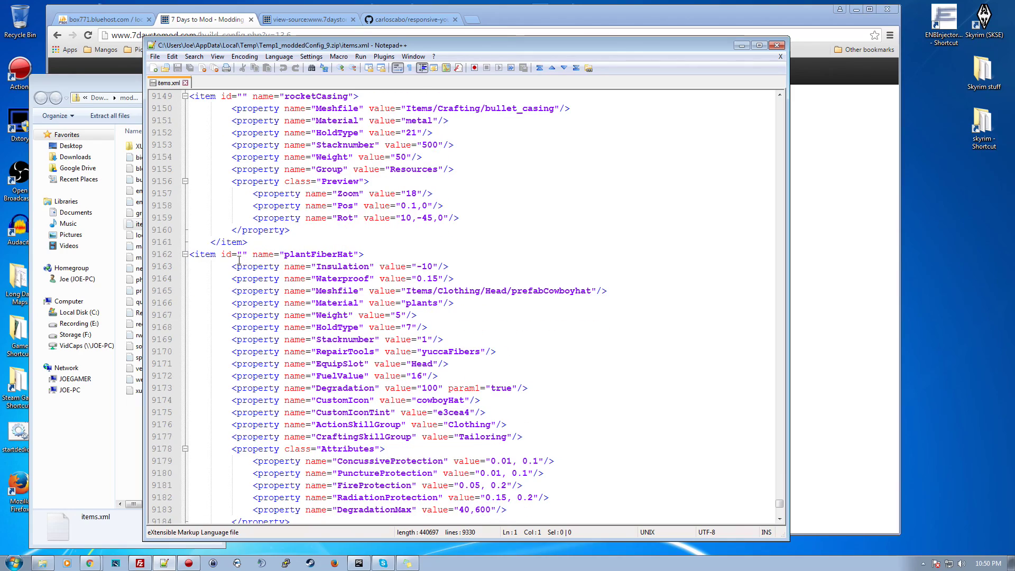
{"action": "scroll", "coordinate": [338, 249], "scroll_direction": "up", "scroll_amount": 6}
{"action": "scroll", "coordinate": [335, 252], "scroll_direction": "down", "scroll_amount": 6}
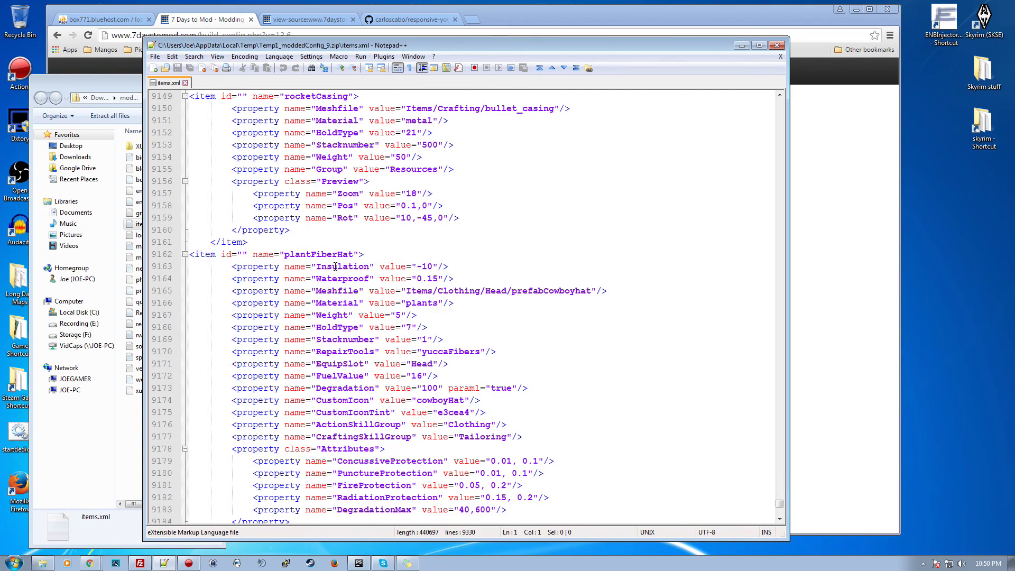
{"action": "scroll", "coordinate": [343, 254], "scroll_direction": "up", "scroll_amount": 20}
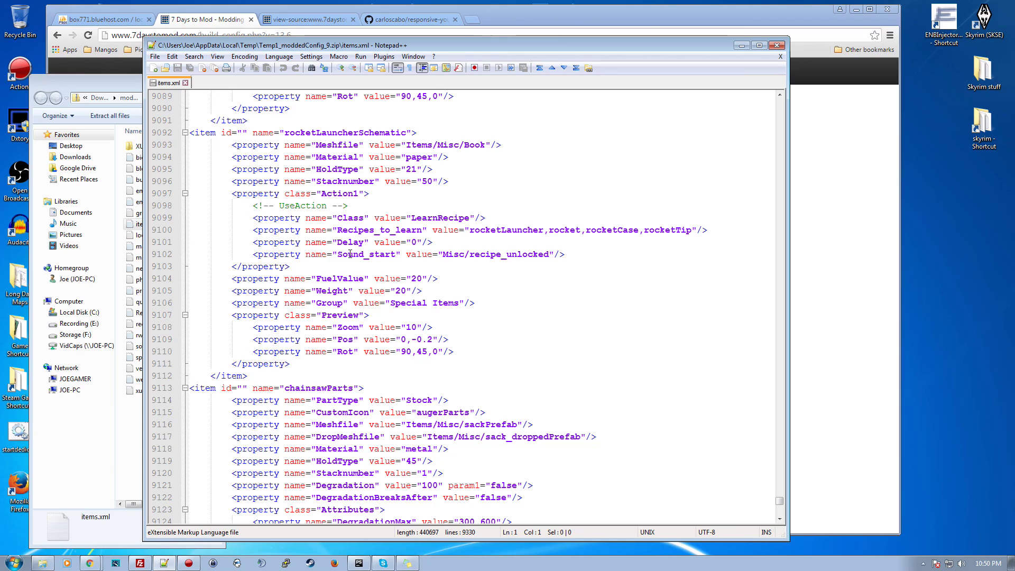
{"action": "scroll", "coordinate": [349, 256], "scroll_direction": "down", "scroll_amount": 14}
{"action": "scroll", "coordinate": [352, 260], "scroll_direction": "down", "scroll_amount": 7}
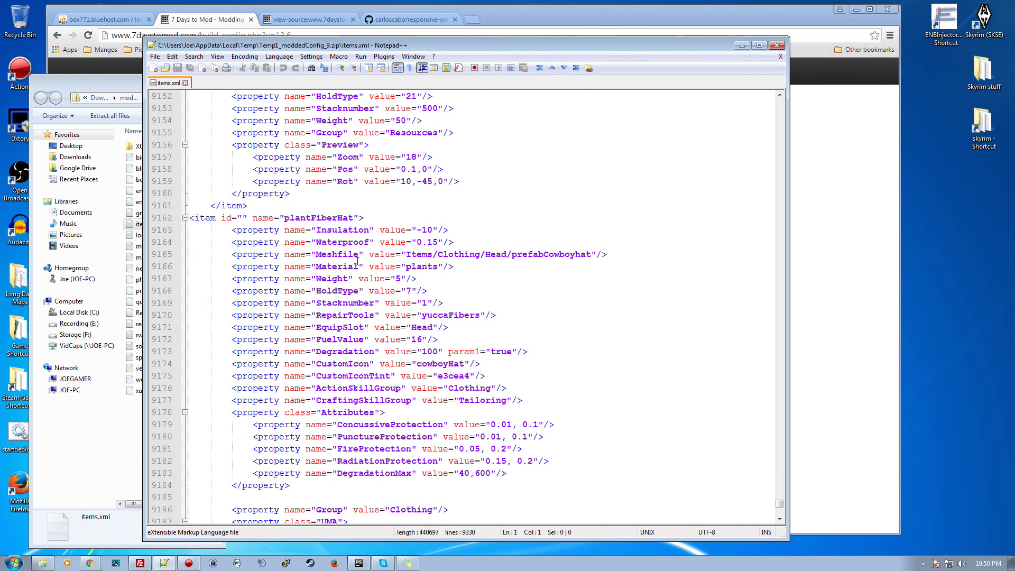
{"action": "left_click", "coordinate": [243, 218]}
{"action": "scroll", "coordinate": [310, 241], "scroll_direction": "down", "scroll_amount": 20}
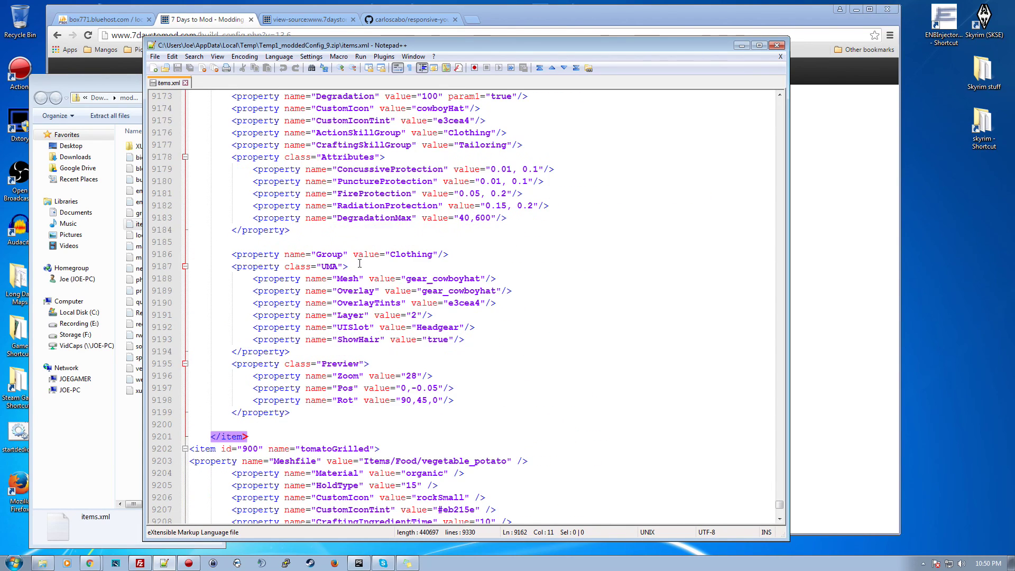
{"action": "scroll", "coordinate": [286, 228], "scroll_direction": "down", "scroll_amount": 3}
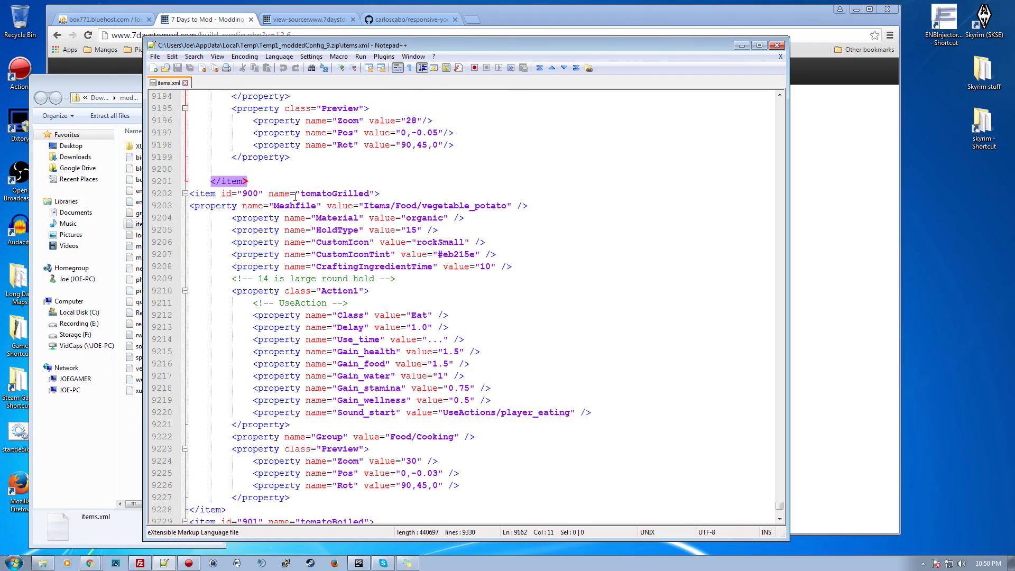
{"action": "scroll", "coordinate": [354, 315], "scroll_direction": "up", "scroll_amount": 4}
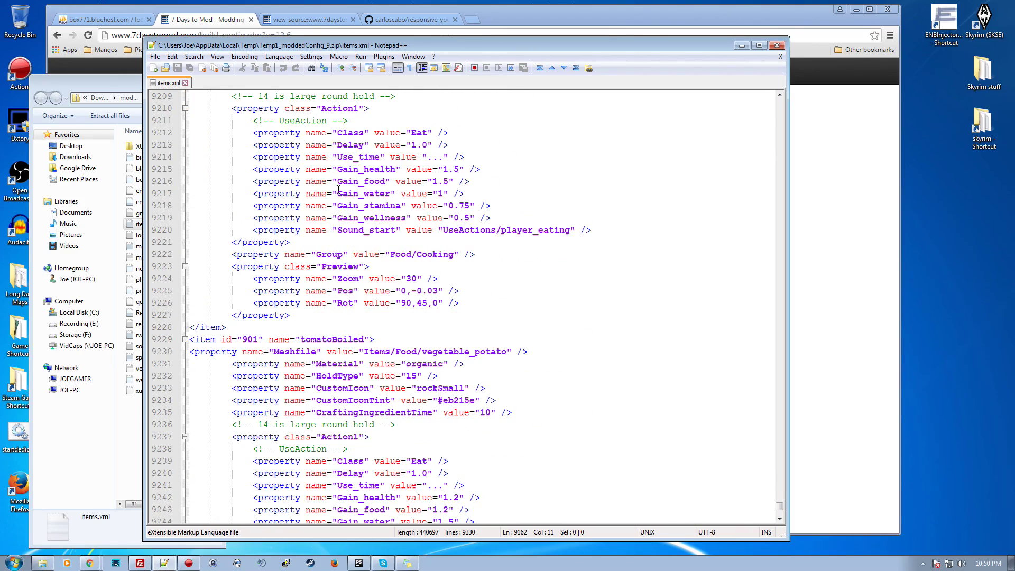
{"action": "scroll", "coordinate": [349, 286], "scroll_direction": "down", "scroll_amount": 17}
{"action": "scroll", "coordinate": [345, 254], "scroll_direction": "down", "scroll_amount": 12}
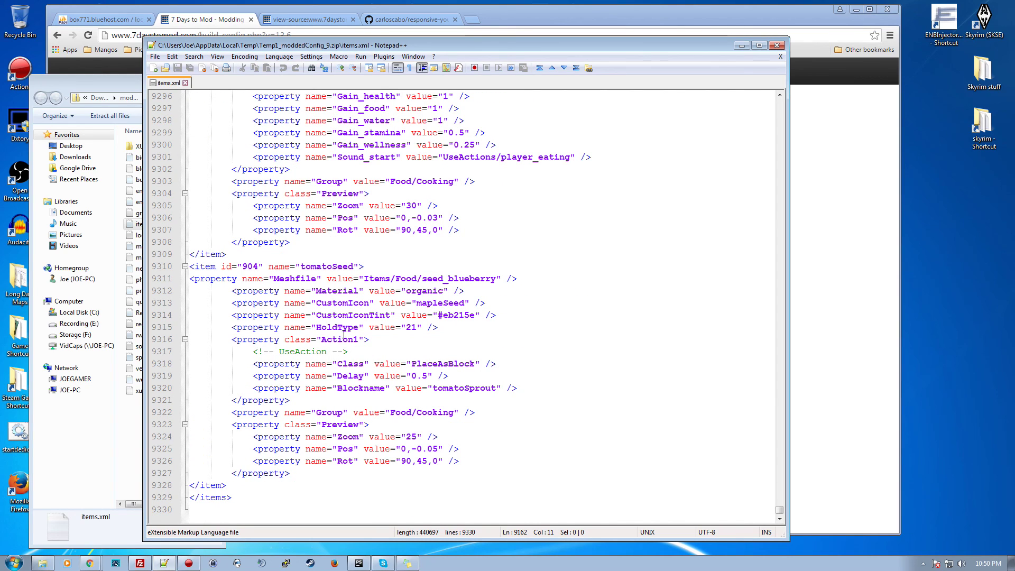
{"action": "scroll", "coordinate": [247, 196], "scroll_direction": "up", "scroll_amount": 10}
{"action": "scroll", "coordinate": [247, 196], "scroll_direction": "up", "scroll_amount": 5}
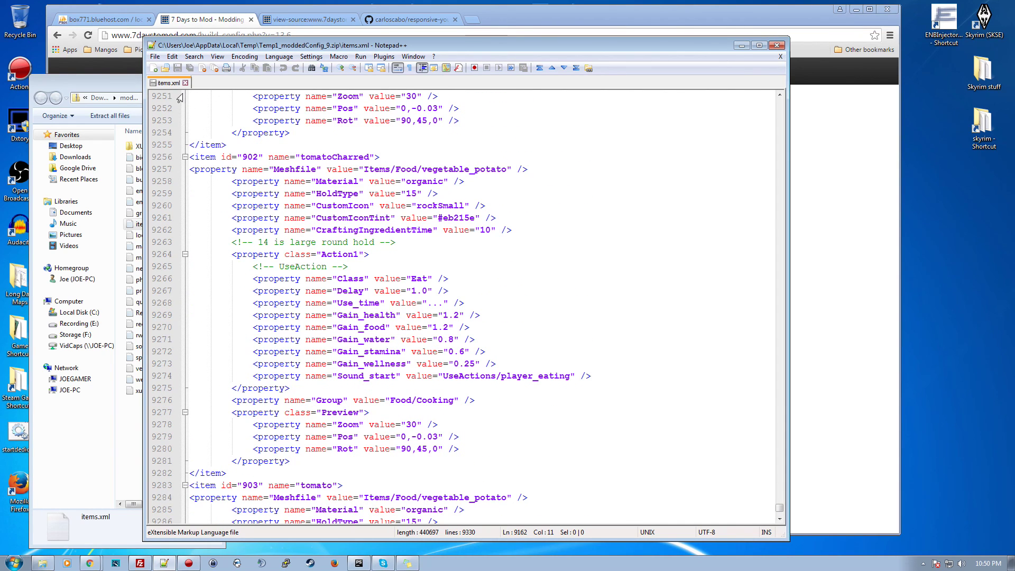
{"action": "mouse_move", "coordinate": [253, 46]}
{"action": "left_mouse_down"}
{"action": "mouse_move", "coordinate": [265, 51]}
{"action": "mouse_move", "coordinate": [244, 46]}
{"action": "left_mouse_up"}
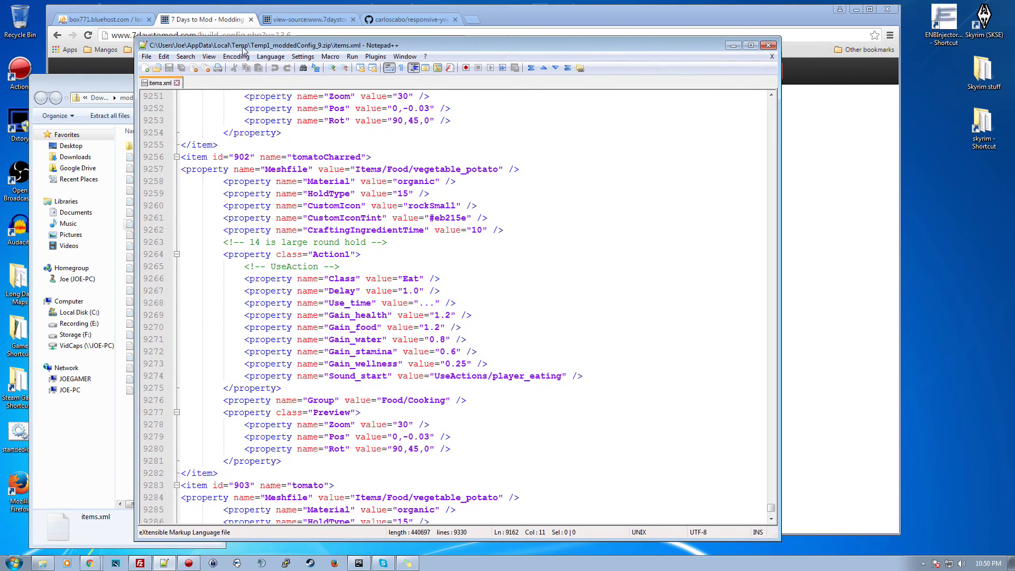
- Close items.xml and Notepad++, then bring the zip's file list forward
{"action": "left_click", "coordinate": [176, 83]}
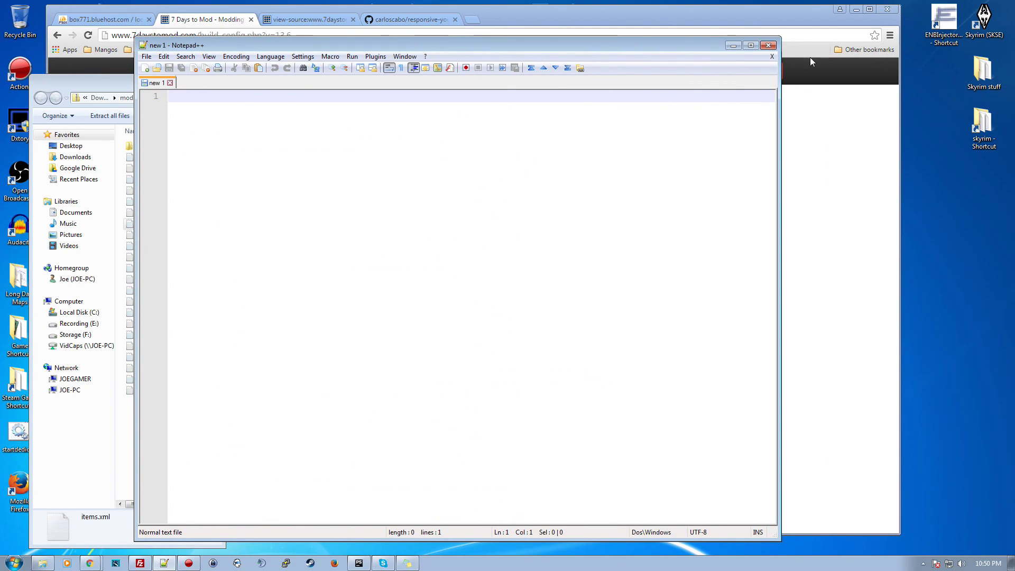
{"action": "left_click", "coordinate": [767, 44]}
{"action": "left_click", "coordinate": [314, 273]}
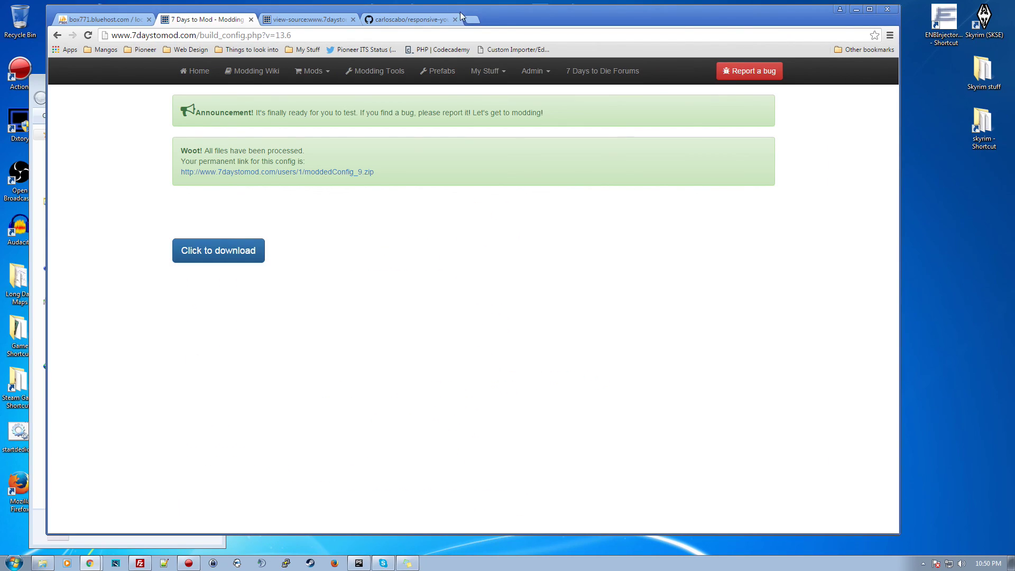
{"action": "left_click_drag", "start_coordinate": [459, 16], "coordinate": [526, 17]}
{"action": "left_click", "coordinate": [112, 451]}
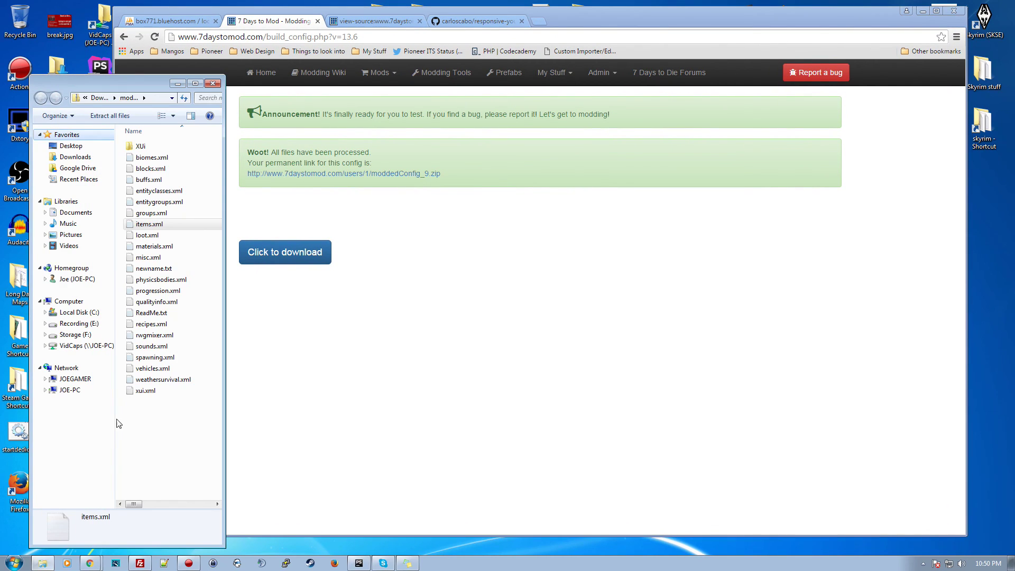
- Read ReadMe.txt's Included Mods notes (Tomatoes for everyone, Spotlight On/Off Toggle), then close it
{"action": "double_click", "coordinate": [141, 313]}
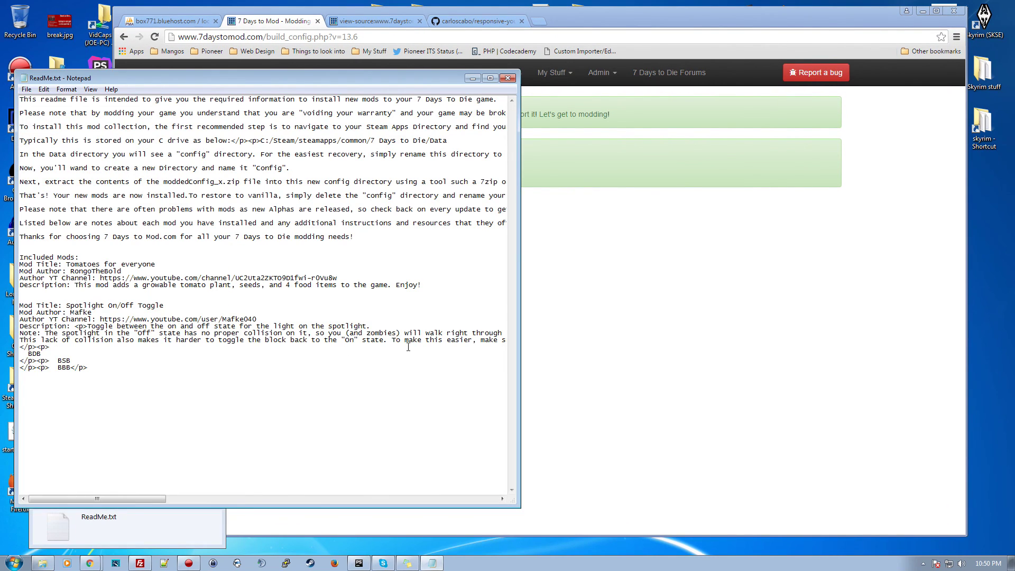
{"action": "left_click_drag", "start_coordinate": [50, 247], "coordinate": [18, 289]}
{"action": "left_click", "coordinate": [138, 407]}
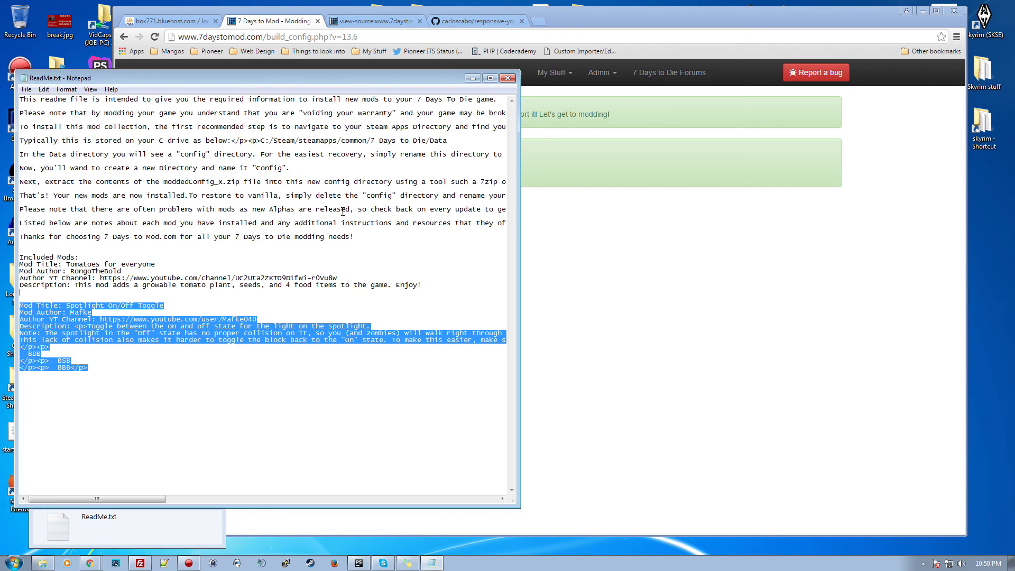
{"action": "left_click", "coordinate": [507, 78]}
{"action": "left_click", "coordinate": [407, 324]}
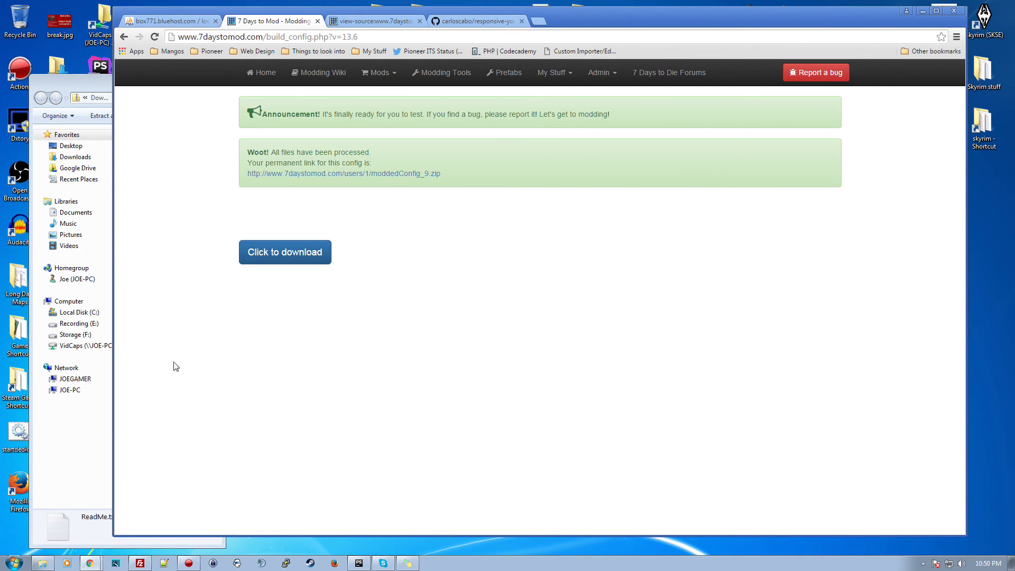
{"action": "left_click", "coordinate": [99, 449]}
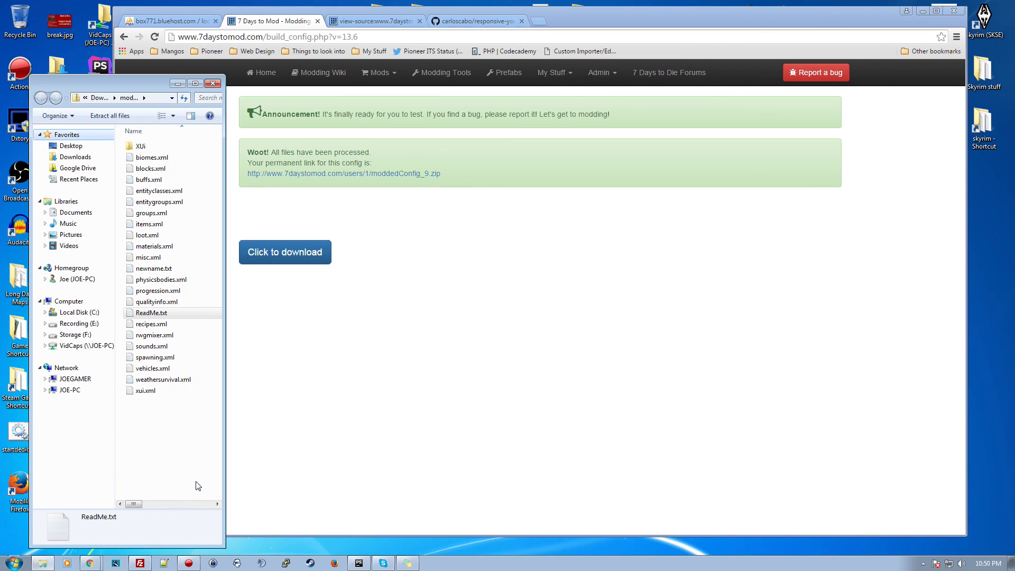